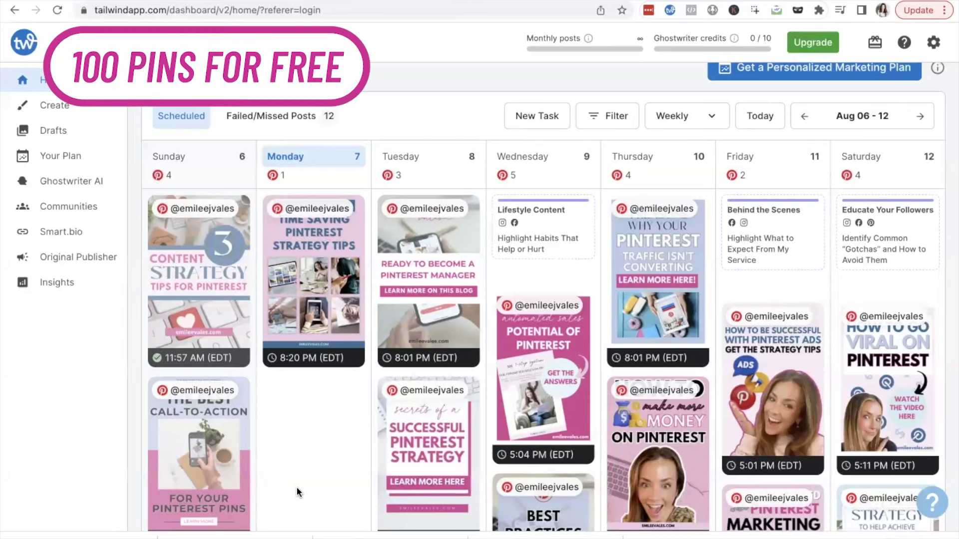
- Look over the week's scheduled pins, the Tailwind setup checklist and the suggested content ideas on the Home dashboard
scroll(302, 456, down, 3)
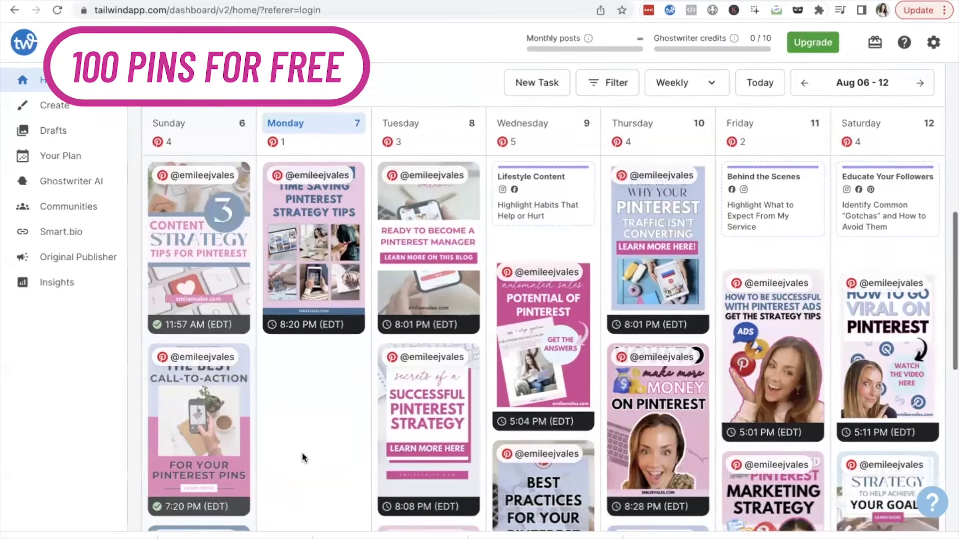
scroll(302, 452, down, 2)
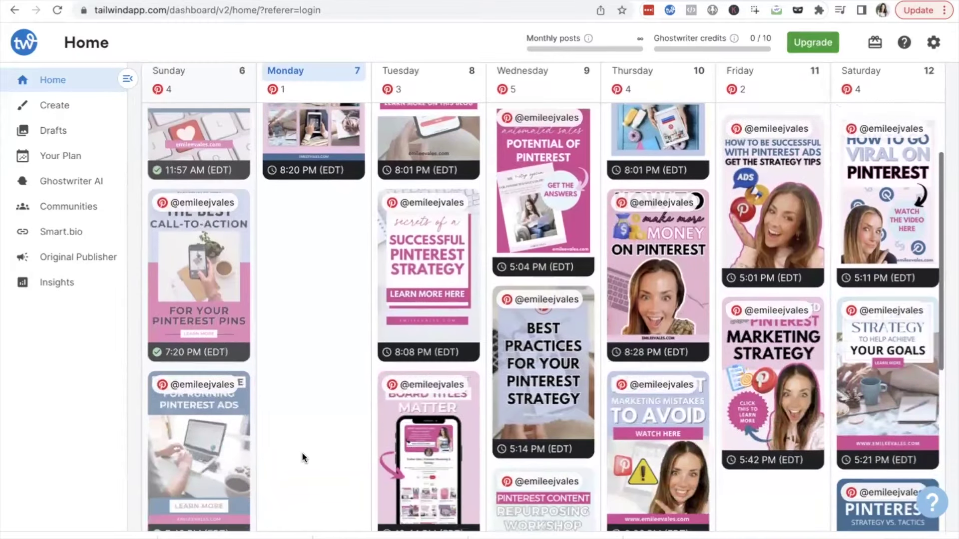
scroll(303, 455, down, 1)
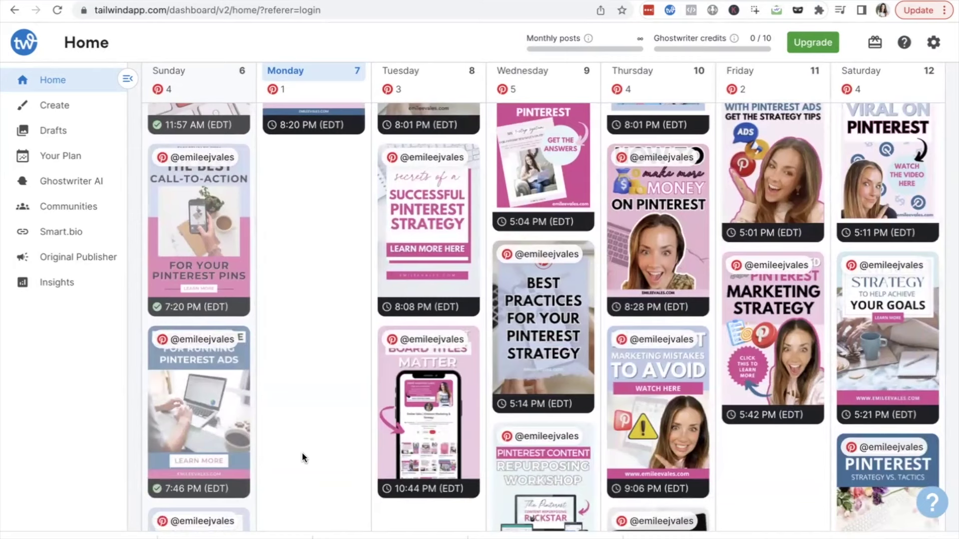
scroll(302, 455, up, 3)
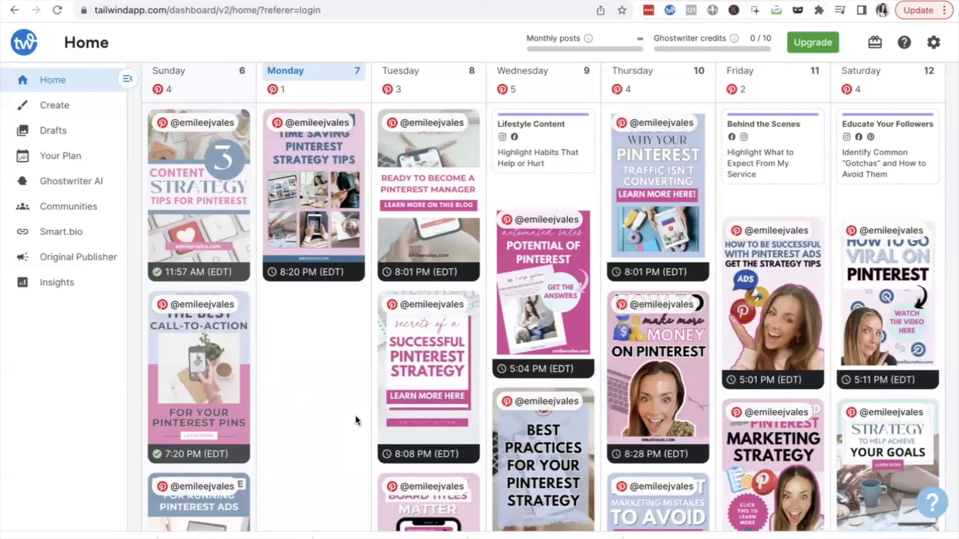
scroll(355, 415, up, 5)
scroll(355, 415, up, 4)
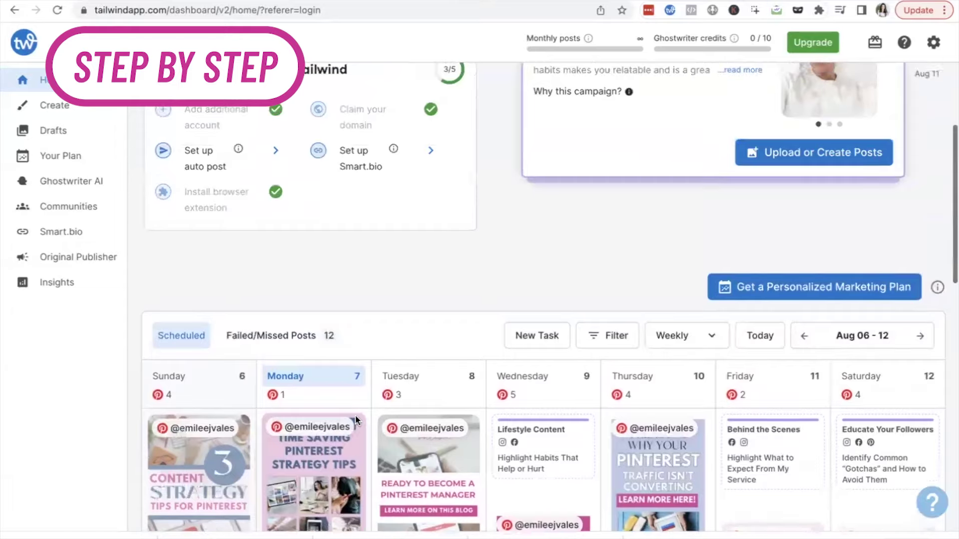
scroll(355, 420, up, 1)
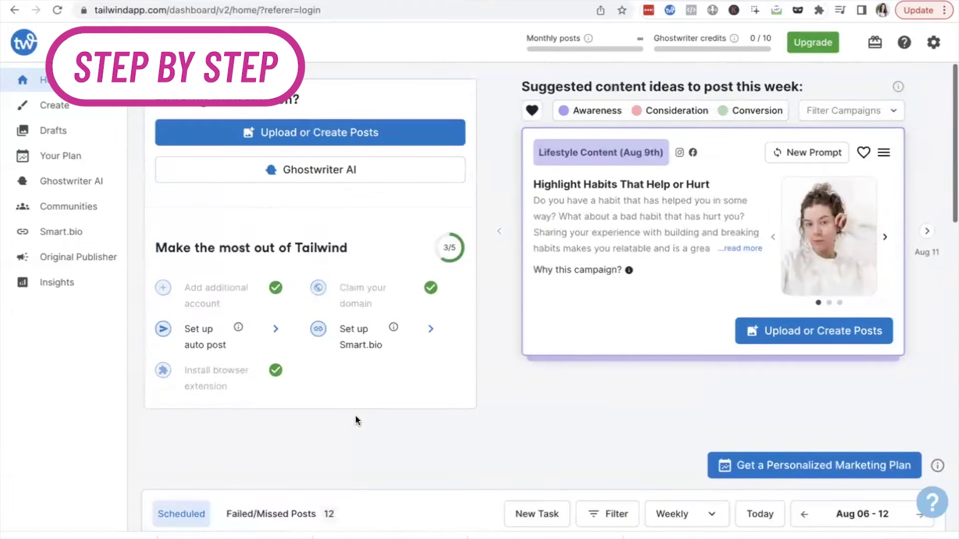
scroll(355, 416, down, 3)
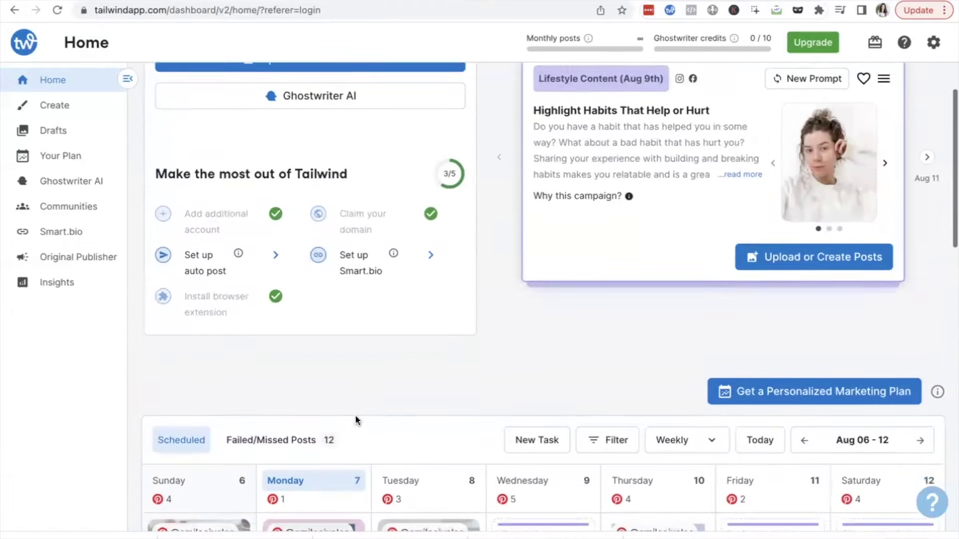
scroll(355, 415, up, 3)
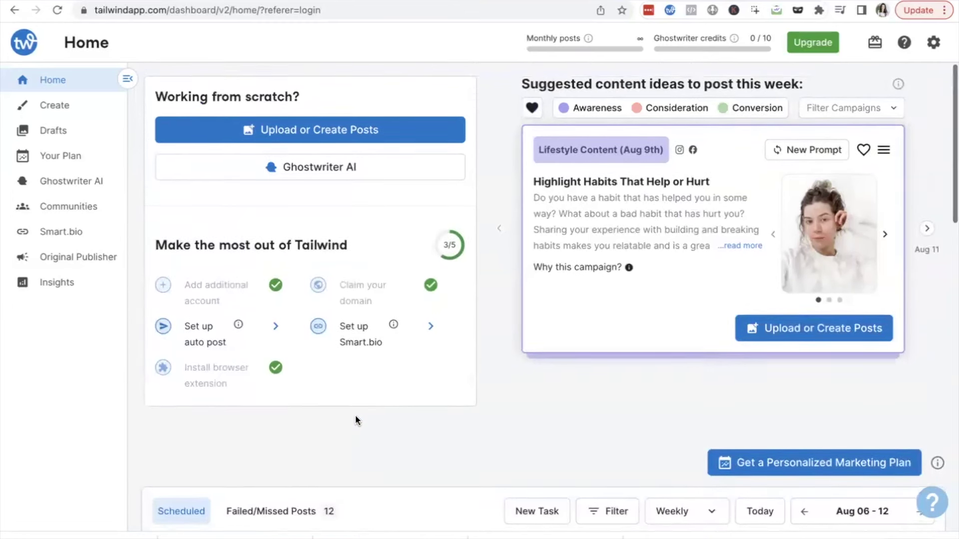
- Examine the pins scheduled for each day of the Aug 06 - 12 weekly calendar
scroll(356, 419, down, 7)
scroll(355, 415, down, 4)
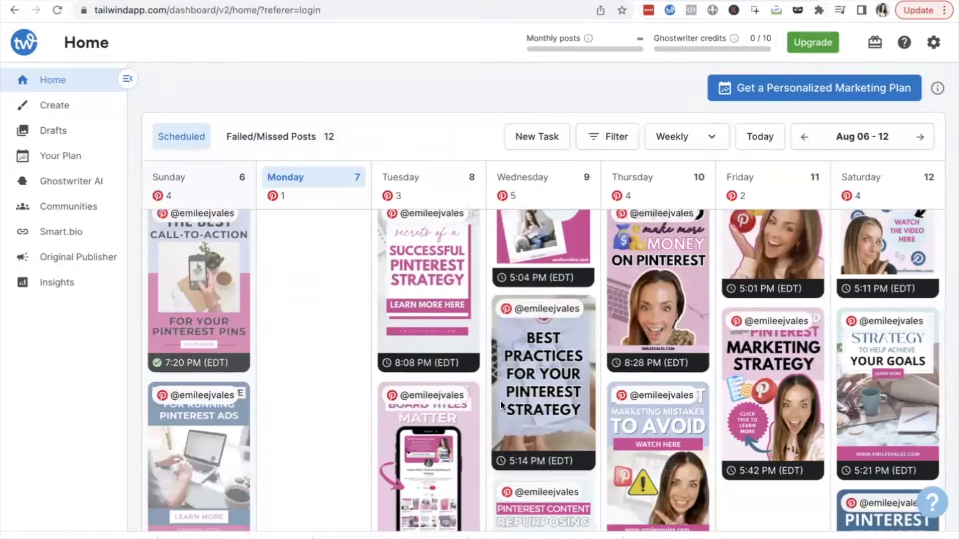
scroll(499, 401, up, 4)
scroll(495, 92, down, 1)
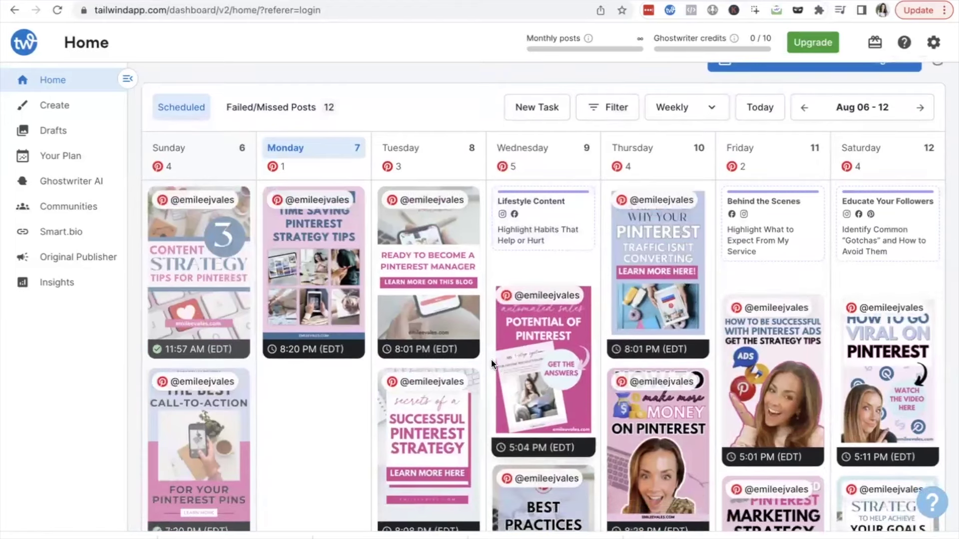
scroll(491, 359, down, 8)
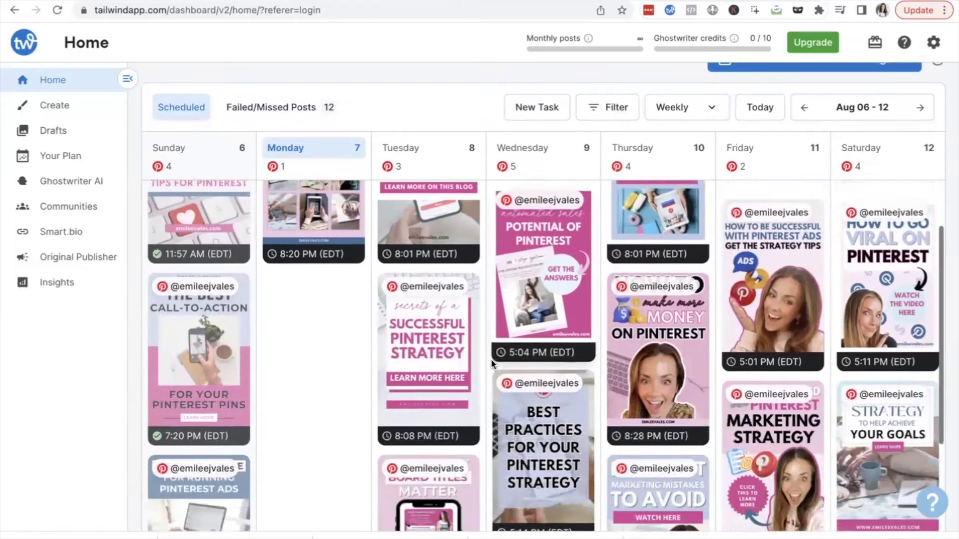
scroll(490, 358, down, 1)
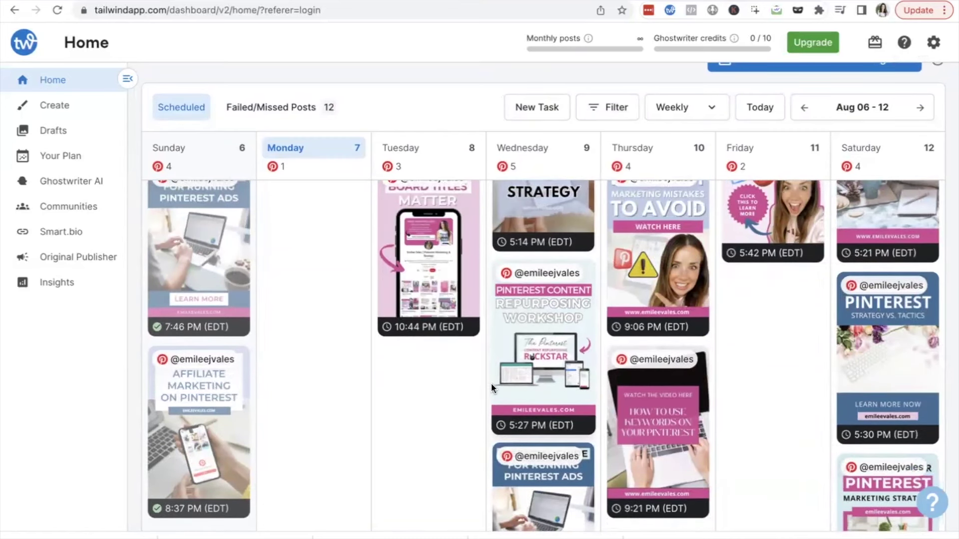
scroll(490, 383, up, 10)
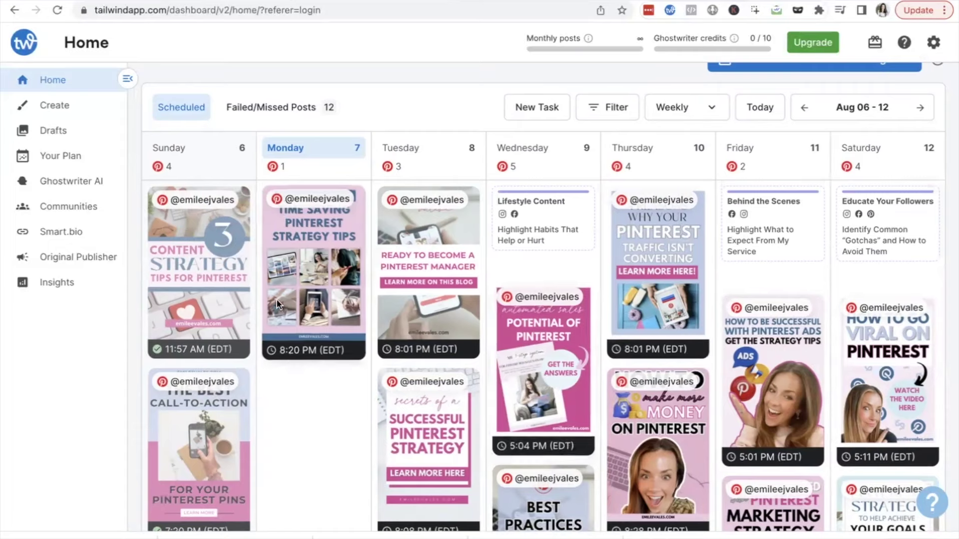
scroll(435, 353, down, 2)
scroll(435, 355, down, 5)
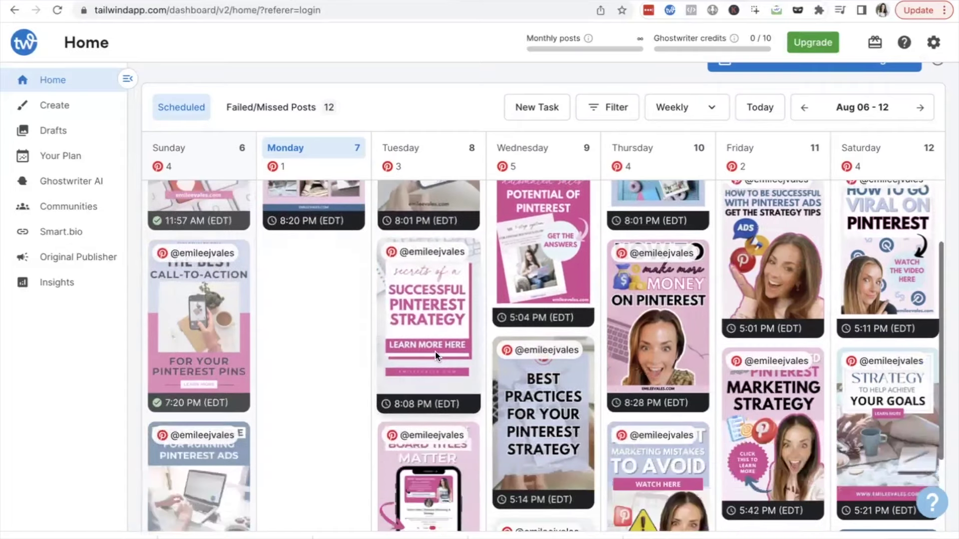
scroll(436, 354, up, 8)
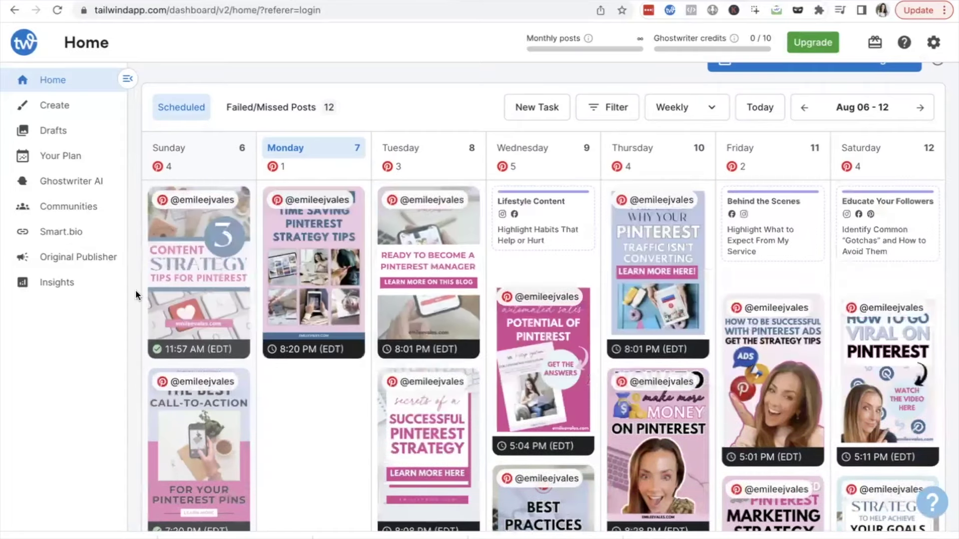
- Open the Original Publisher, dismiss the Instagram reconnection prompt and review the pins and time slots under Your Schedule
click(85, 257)
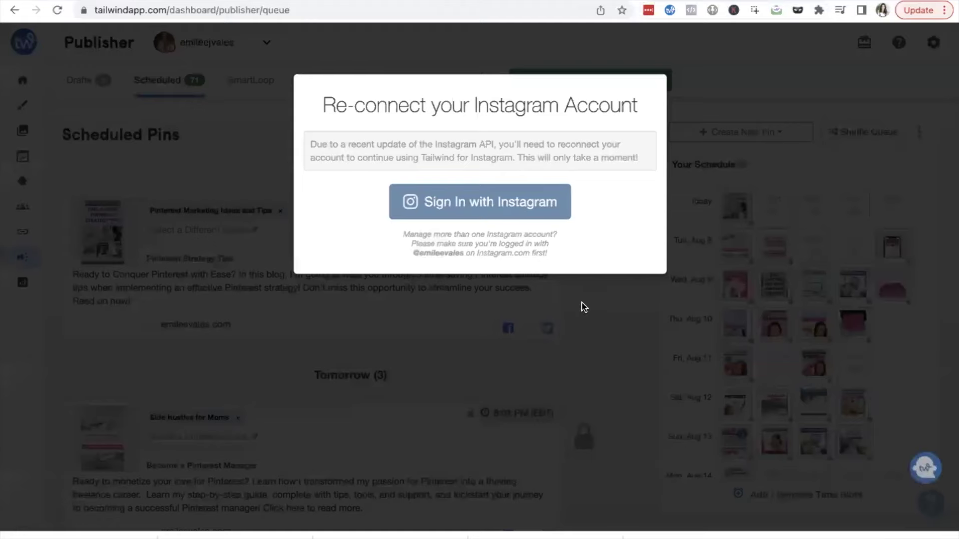
click(608, 323)
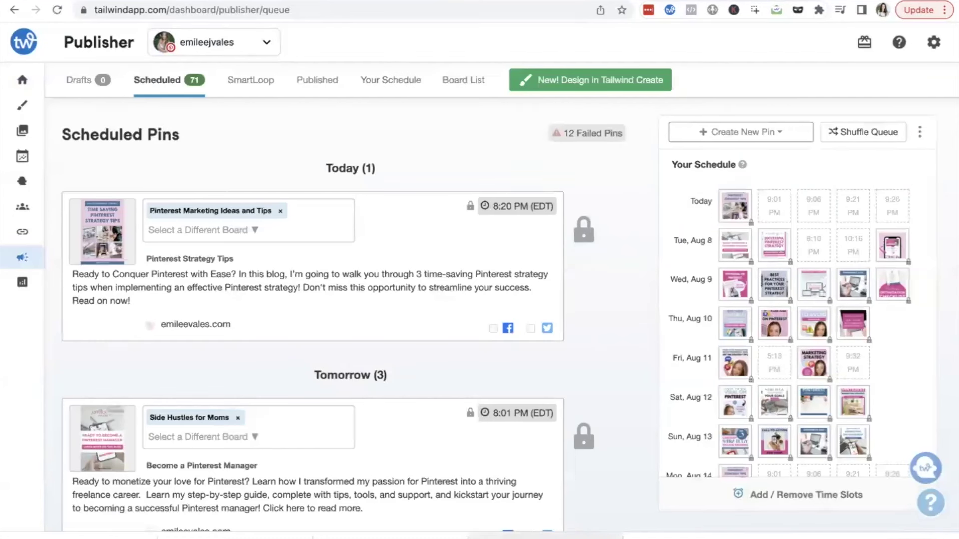
mouse_move(634, 339)
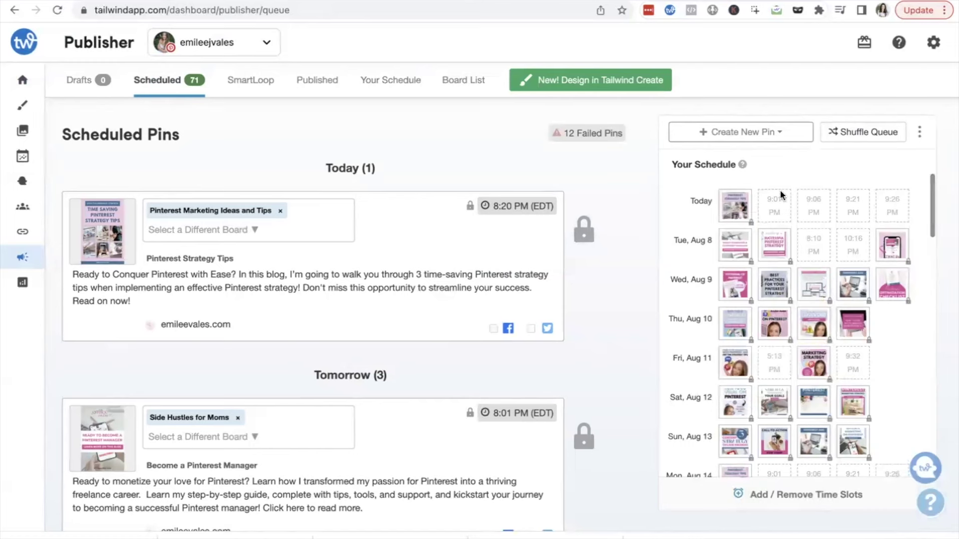
mouse_move(735, 200)
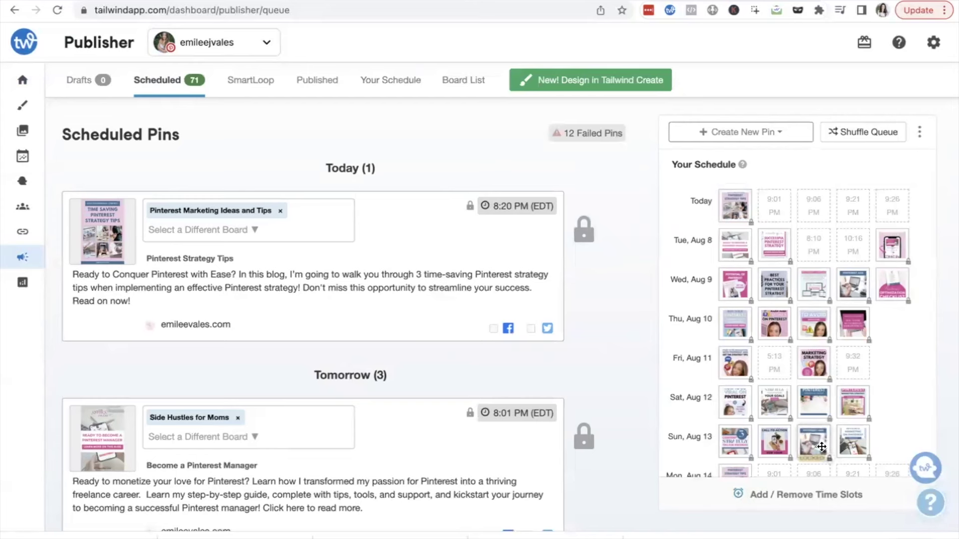
scroll(817, 373, down, 2)
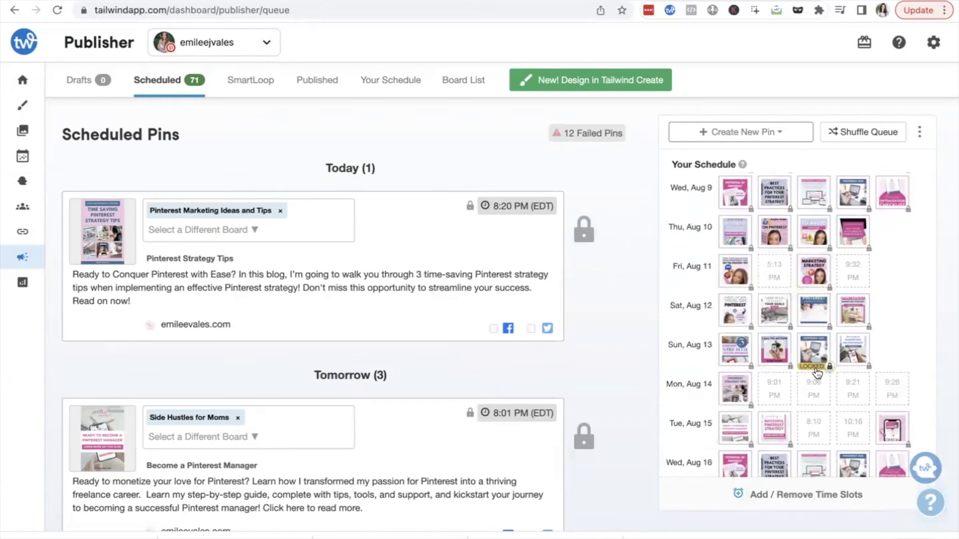
scroll(817, 374, up, 3)
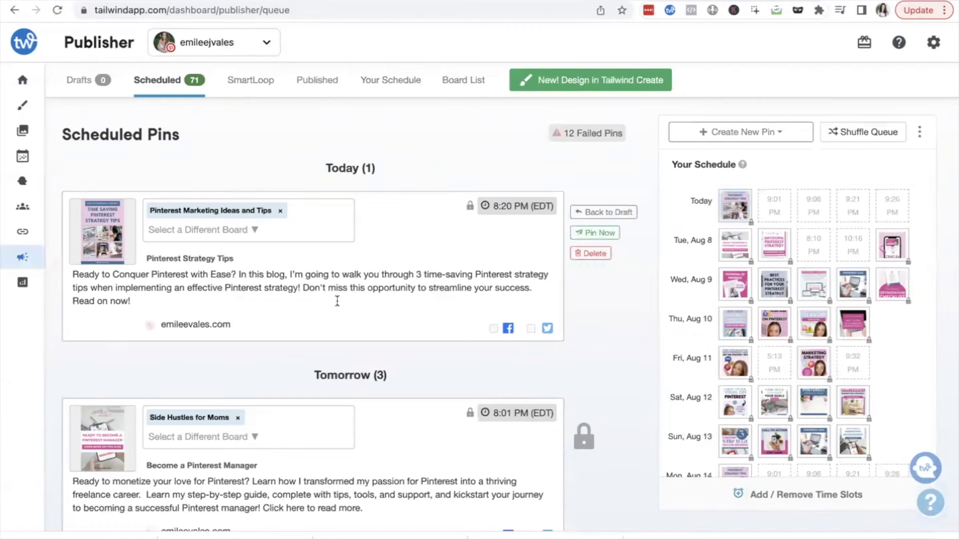
- Return to the Home dashboard and review the scheduled pins in its weekly calendar
click(26, 81)
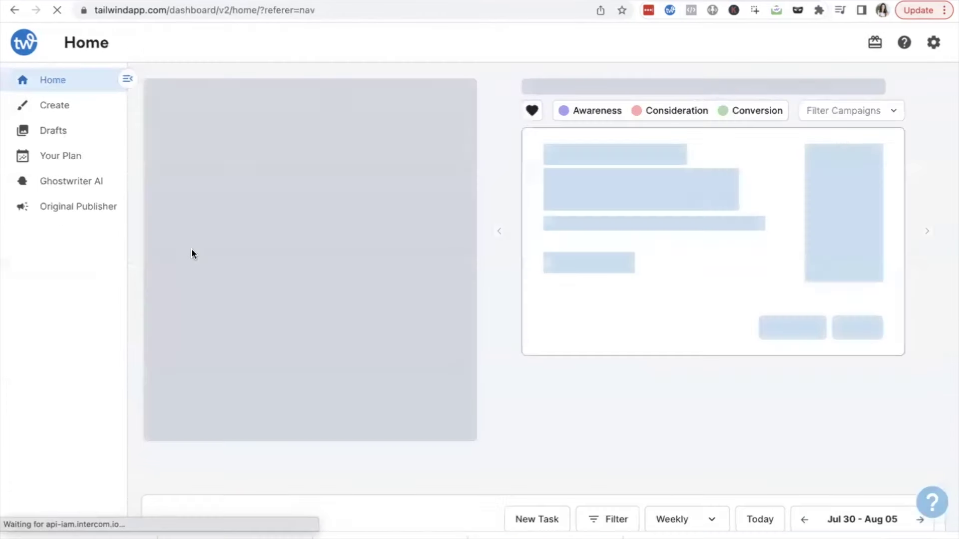
scroll(260, 385, down, 8)
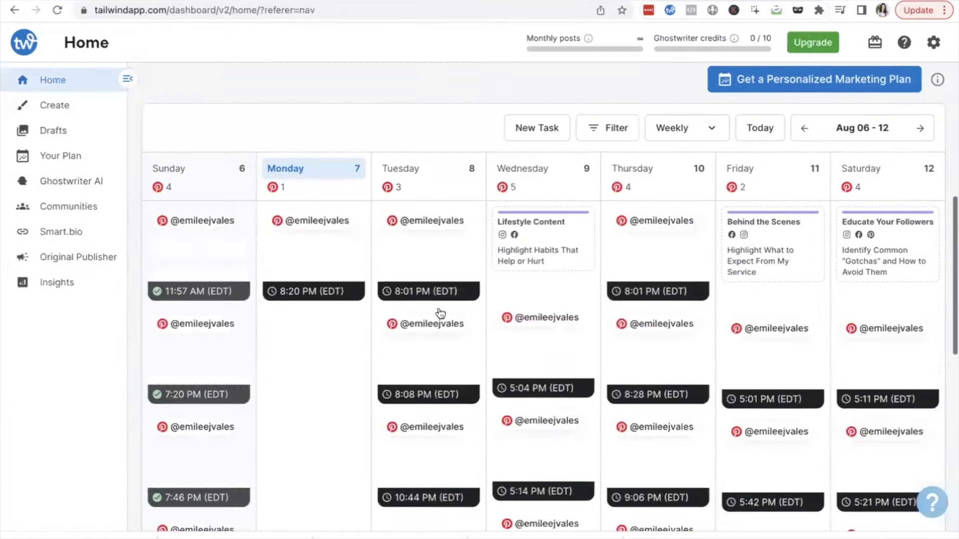
scroll(429, 313, down, 3)
scroll(395, 308, up, 2)
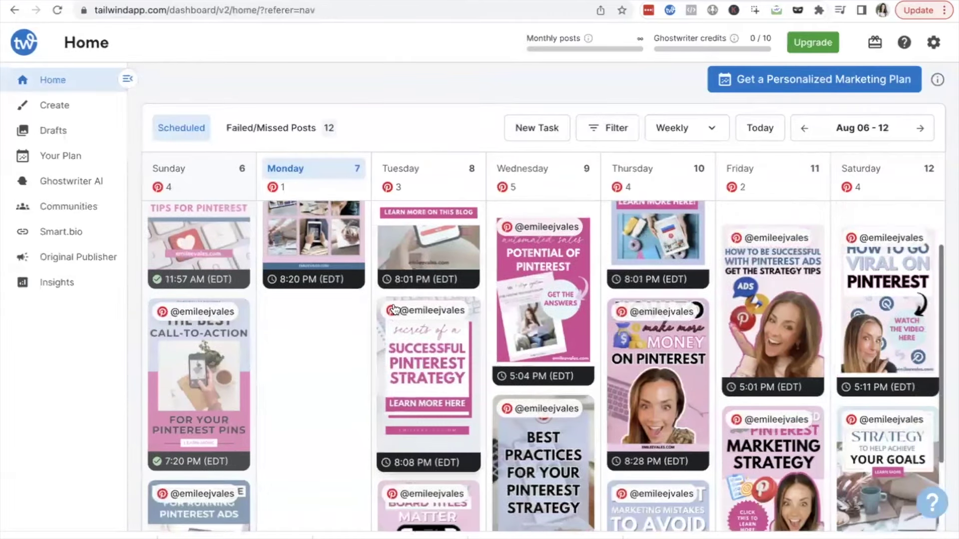
scroll(395, 308, up, 1)
scroll(555, 217, down, 4)
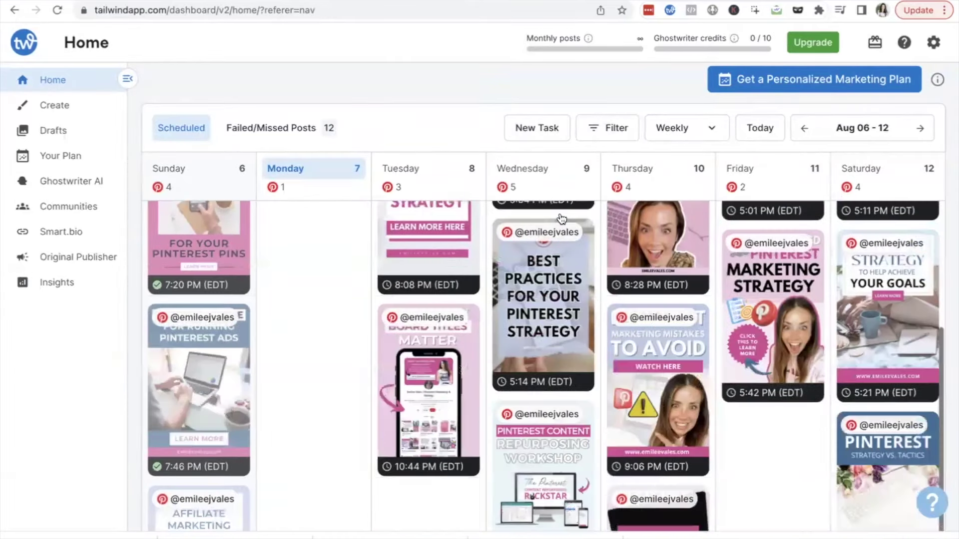
scroll(562, 219, down, 2)
- Switch the Home calendar to the monthly view and look over the August 2023 schedule
click(719, 129)
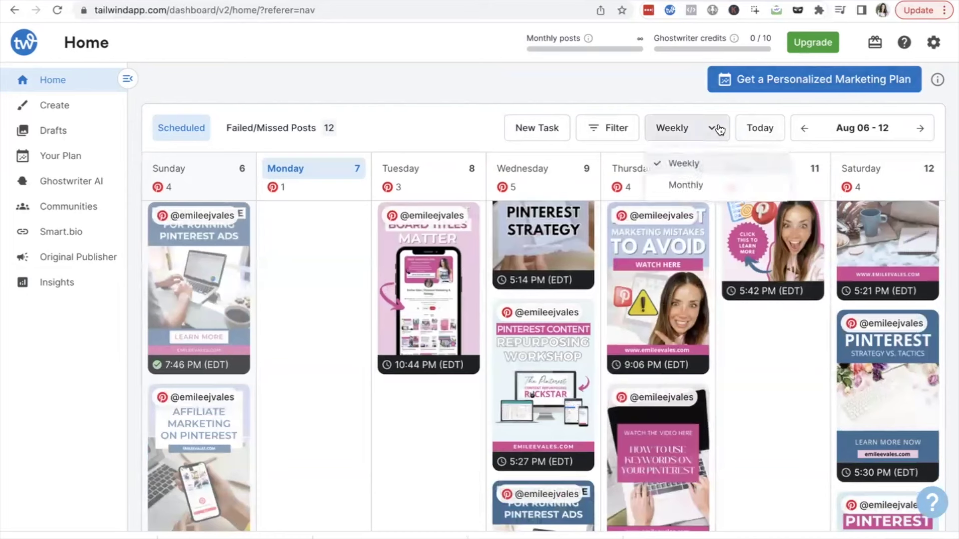
click(694, 186)
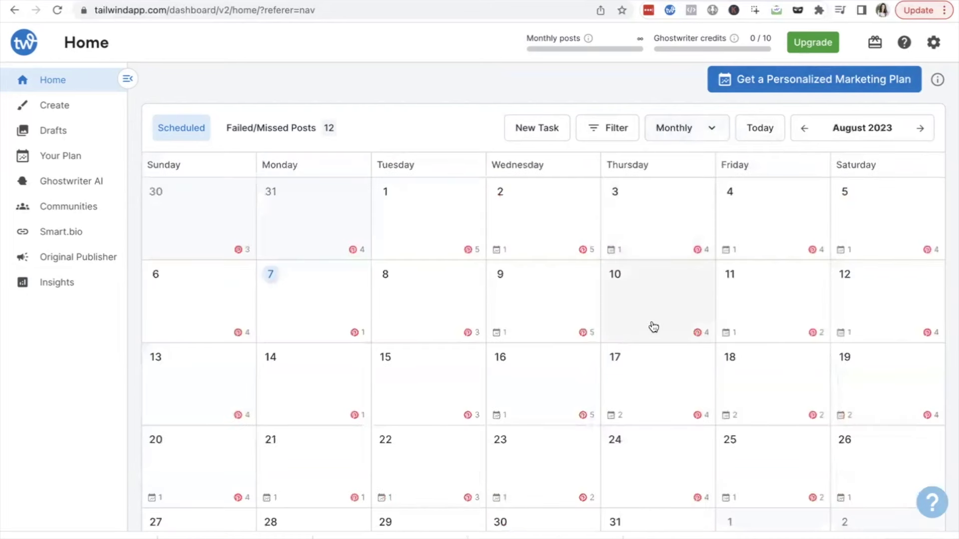
scroll(654, 327, down, 1)
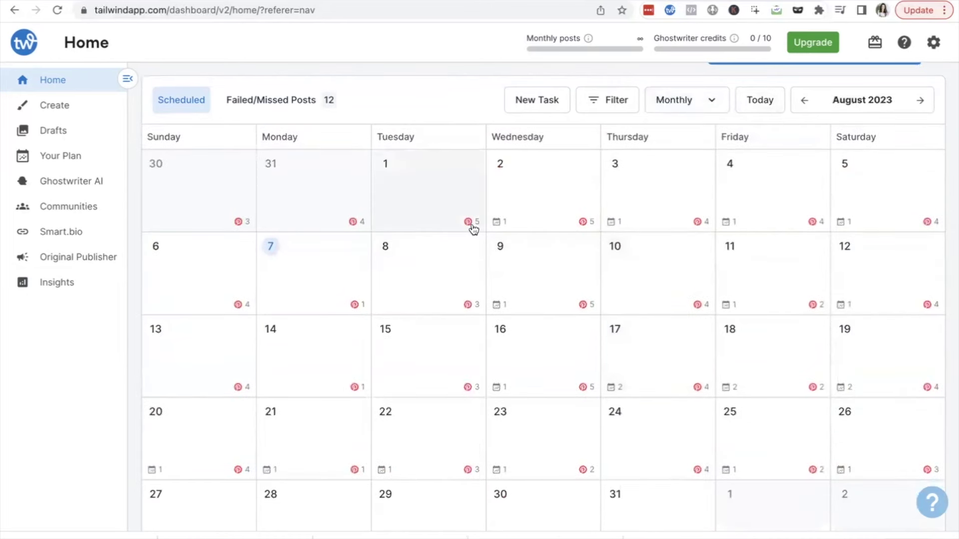
scroll(343, 391, down, 2)
scroll(342, 390, up, 6)
scroll(340, 387, up, 2)
scroll(340, 389, down, 5)
scroll(340, 388, up, 7)
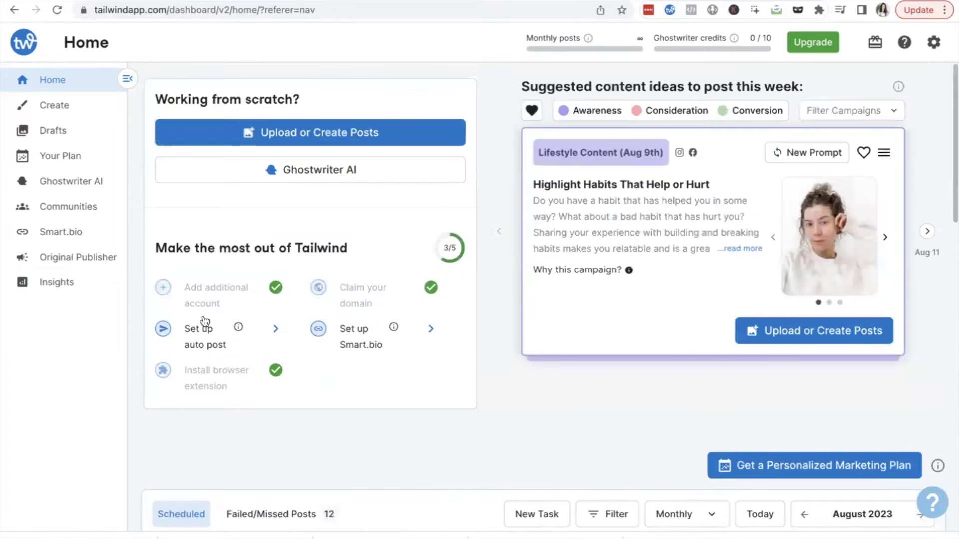
- Reopen the Original Publisher, dismiss the Instagram prompt and examine the open and filled time slots in the pin queue
click(89, 260)
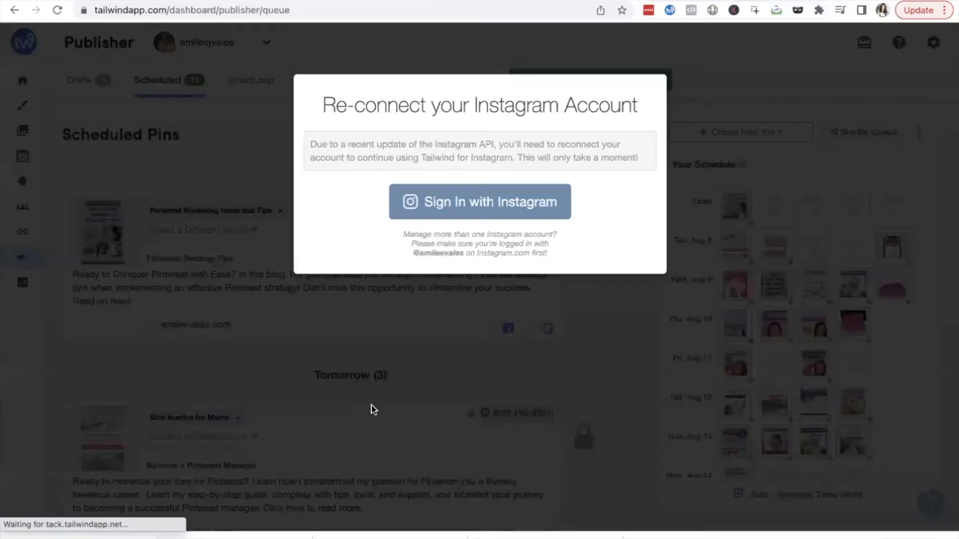
click(603, 378)
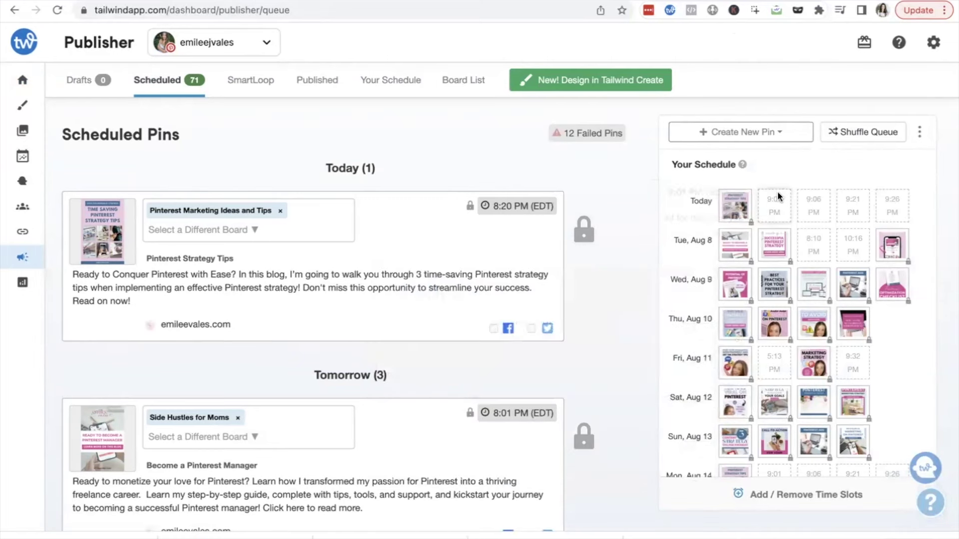
mouse_move(779, 213)
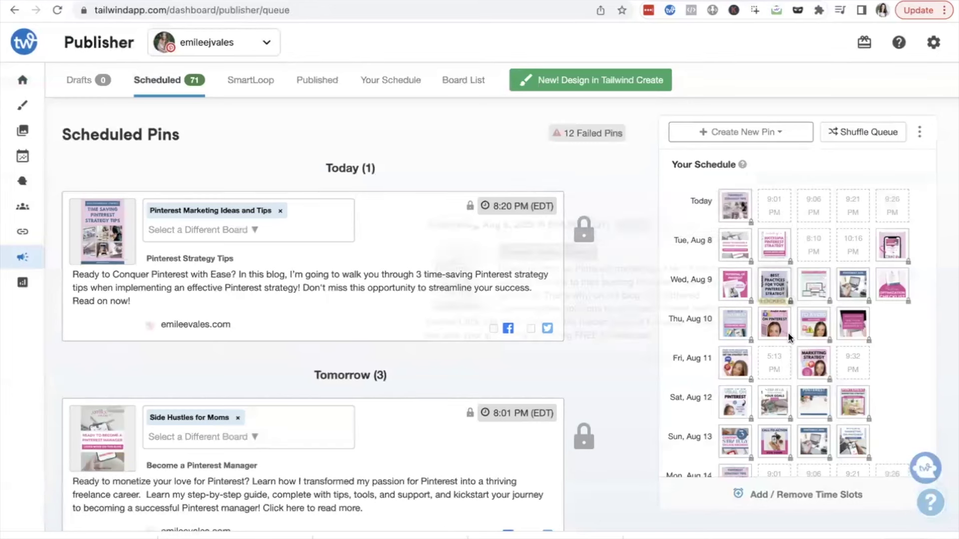
scroll(787, 331, down, 1)
scroll(788, 332, up, 1)
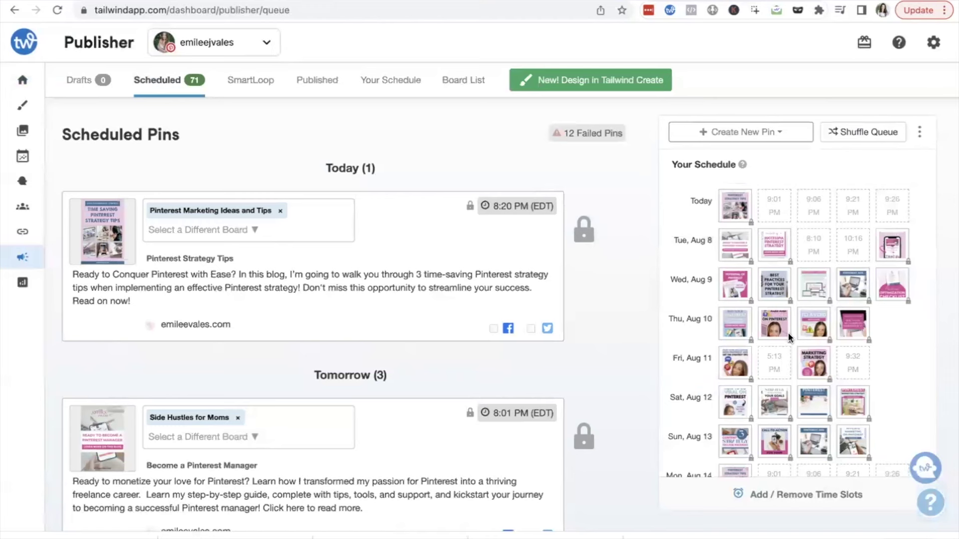
mouse_move(788, 334)
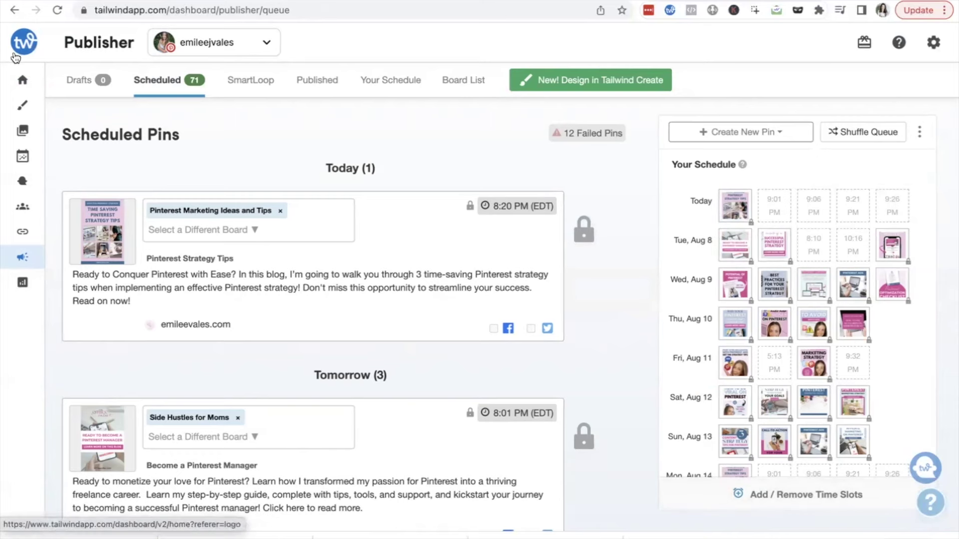
- Return to the Home dashboard and look over the July 2023 monthly calendar of pins
click(30, 80)
scroll(342, 399, down, 7)
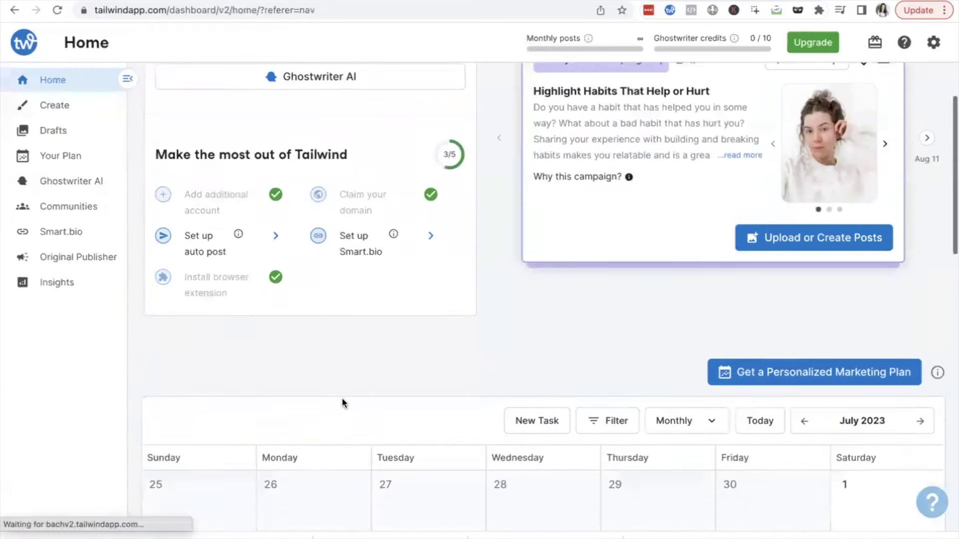
scroll(345, 404, down, 9)
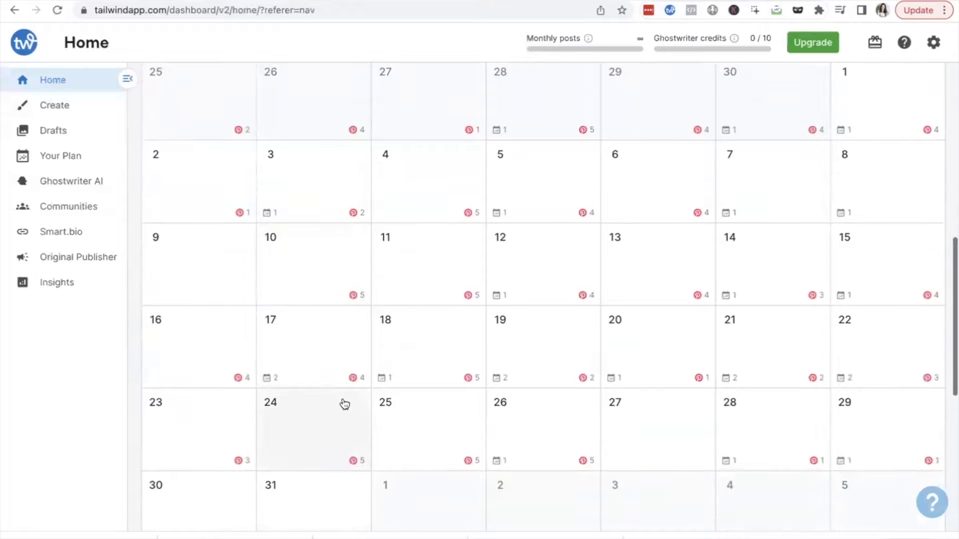
scroll(345, 404, down, 2)
scroll(345, 404, up, 10)
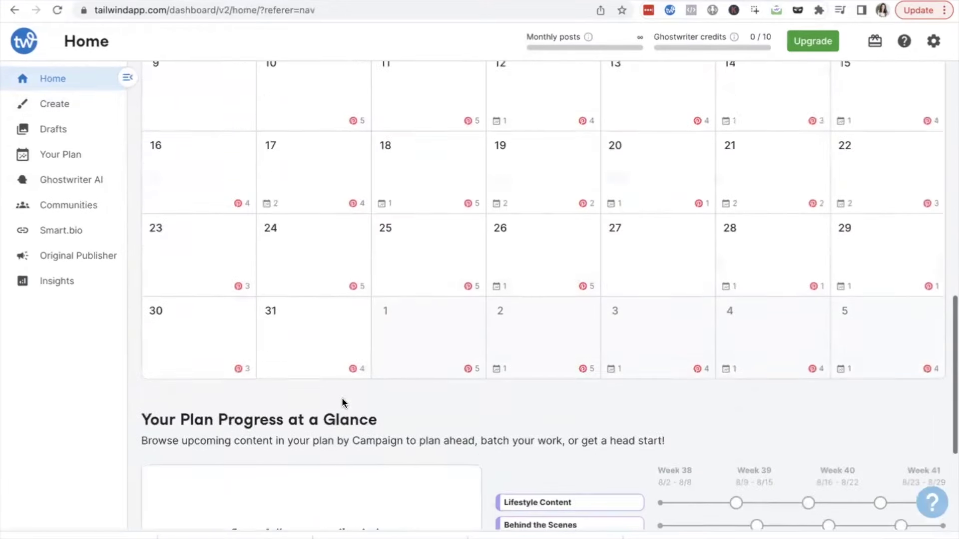
scroll(344, 404, up, 3)
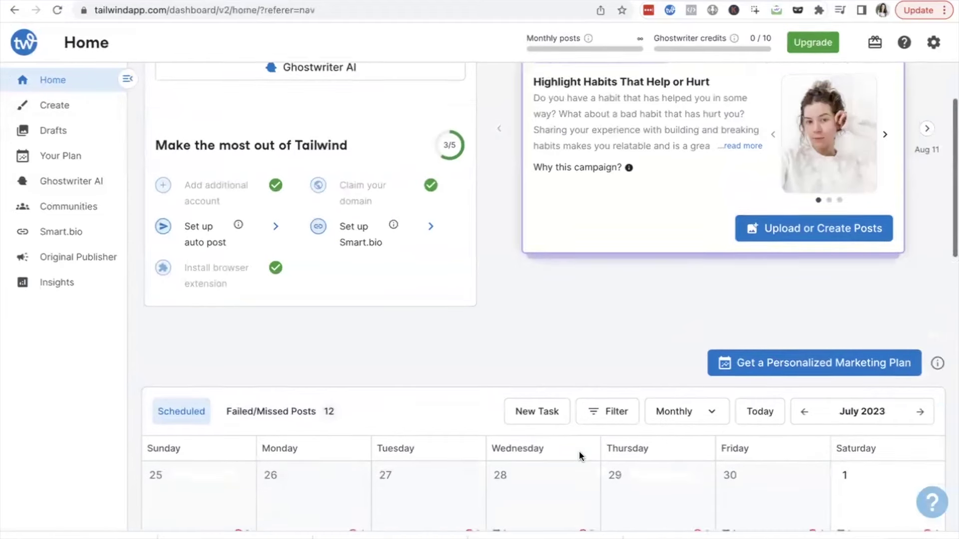
- Switch the Home calendar from monthly to the weekly view and review the week's pins
scroll(578, 455, down, 4)
click(688, 236)
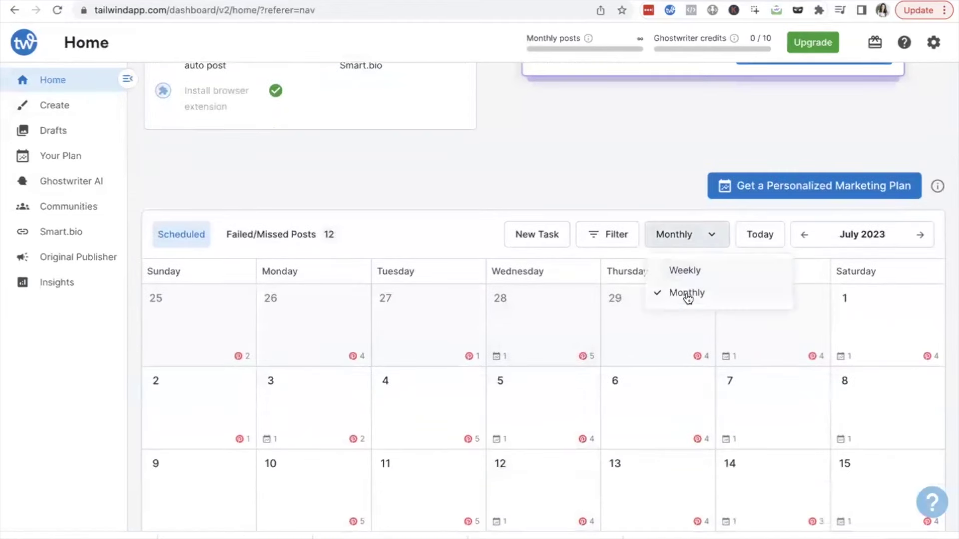
click(683, 293)
click(700, 239)
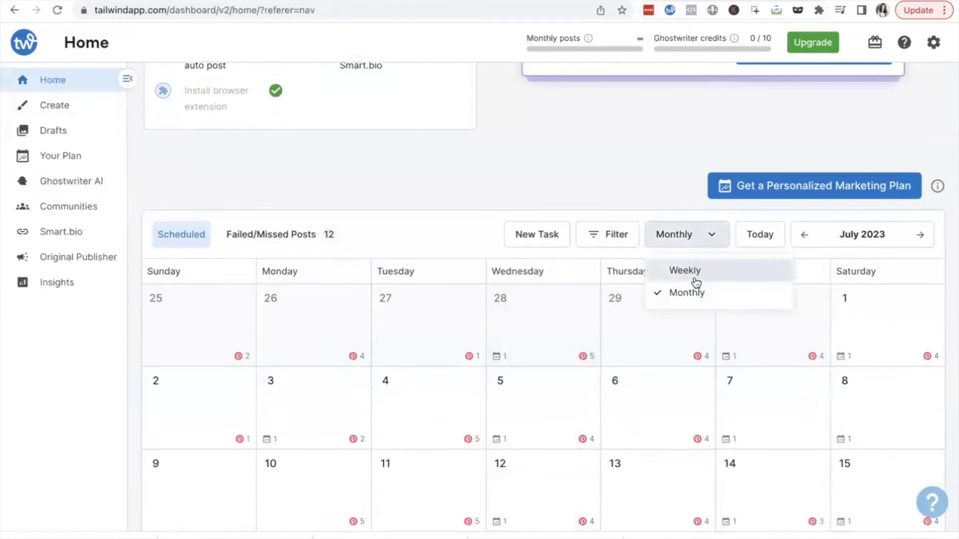
click(696, 278)
scroll(696, 280, down, 4)
scroll(696, 282, down, 8)
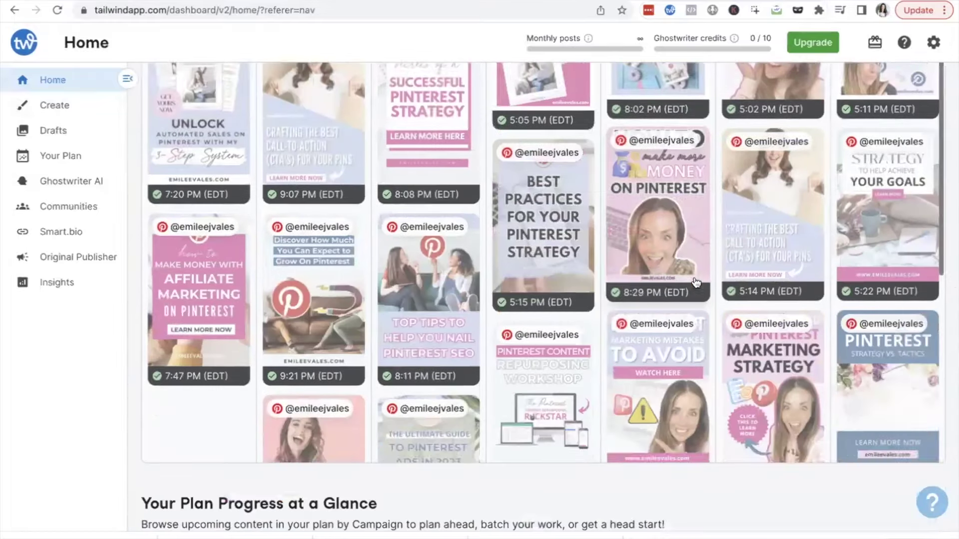
- Examine the Home dashboard's post creation options, setup checklist, suggested content ideas and weekly calendar for Jul 30 - Aug 05
scroll(696, 283, up, 5)
scroll(696, 280, up, 10)
scroll(697, 278, down, 2)
scroll(696, 278, up, 2)
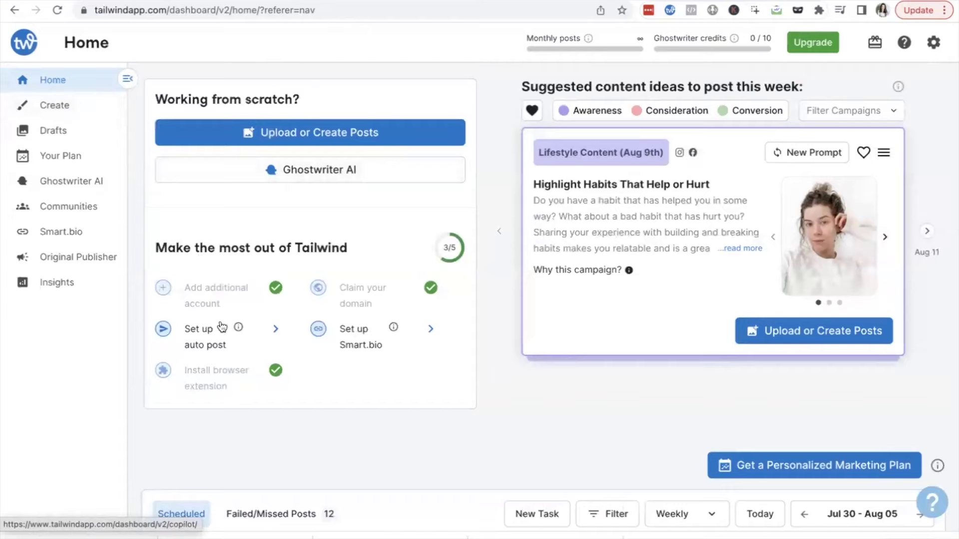
scroll(301, 445, down, 5)
scroll(301, 439, down, 1)
scroll(290, 381, down, 2)
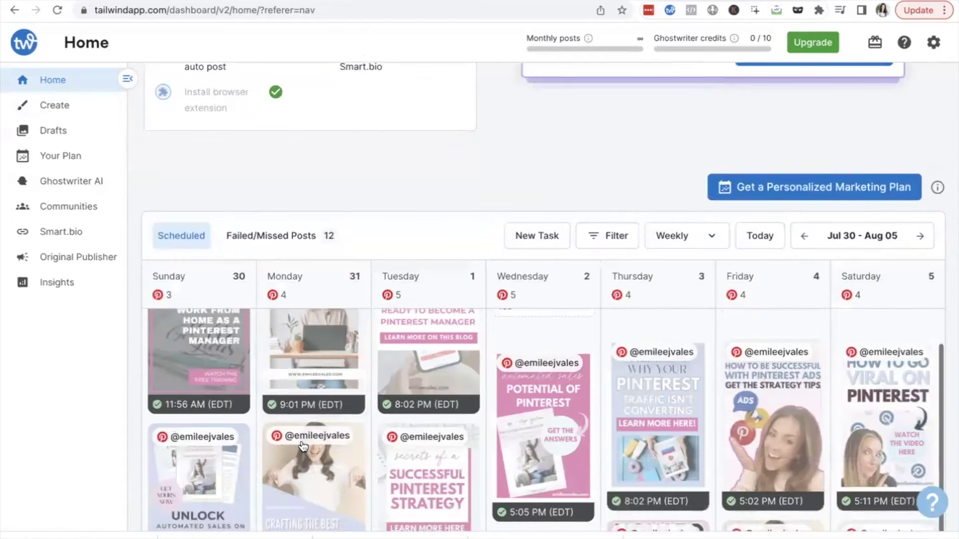
scroll(290, 381, up, 2)
scroll(246, 280, up, 6)
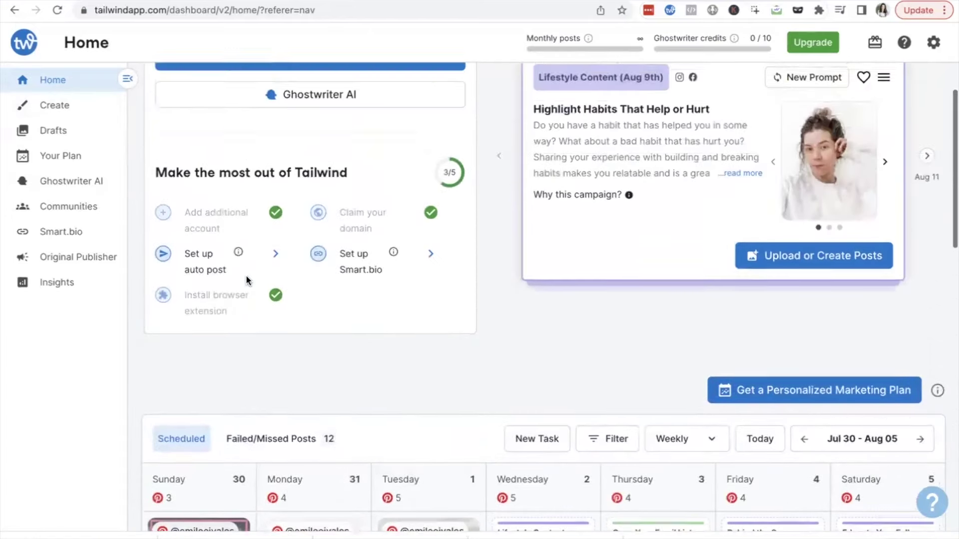
scroll(245, 280, up, 1)
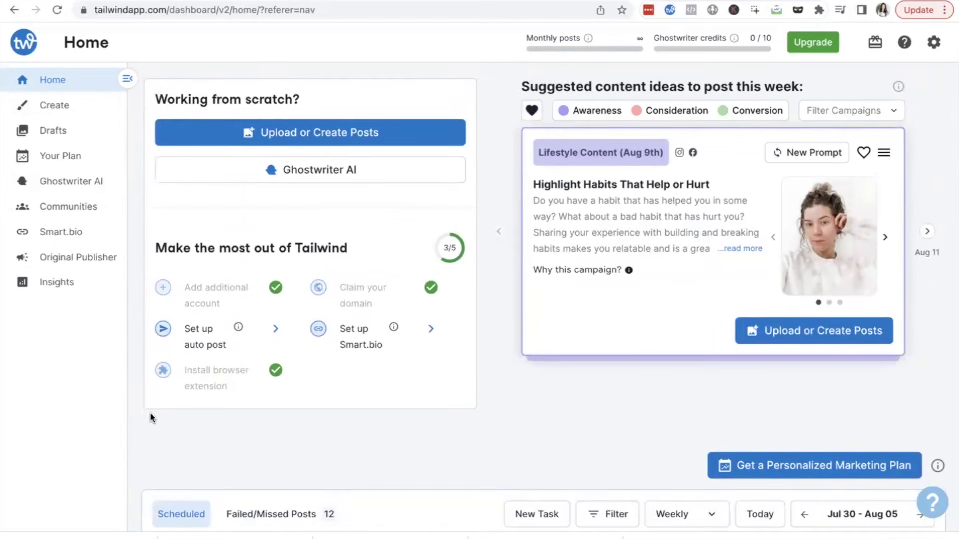
scroll(218, 469, down, 3)
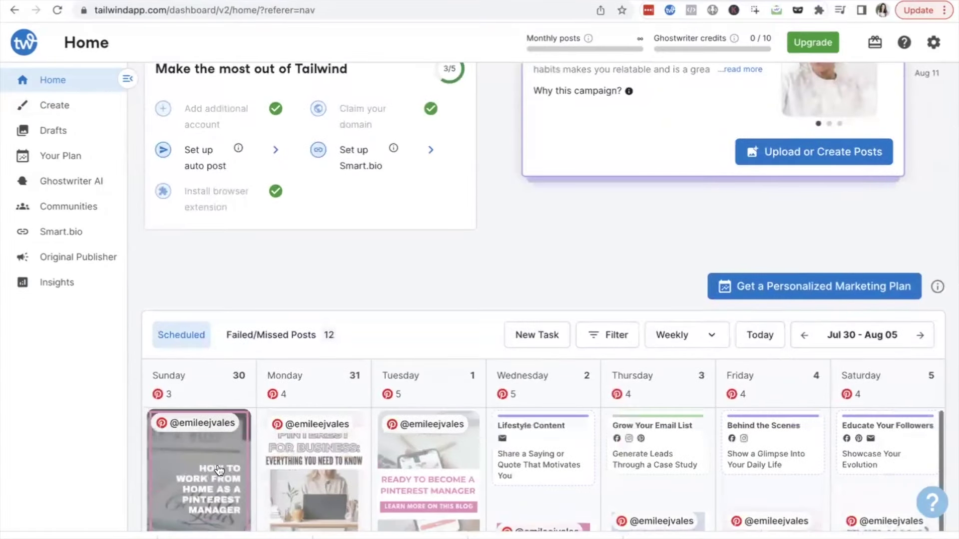
scroll(238, 270, down, 2)
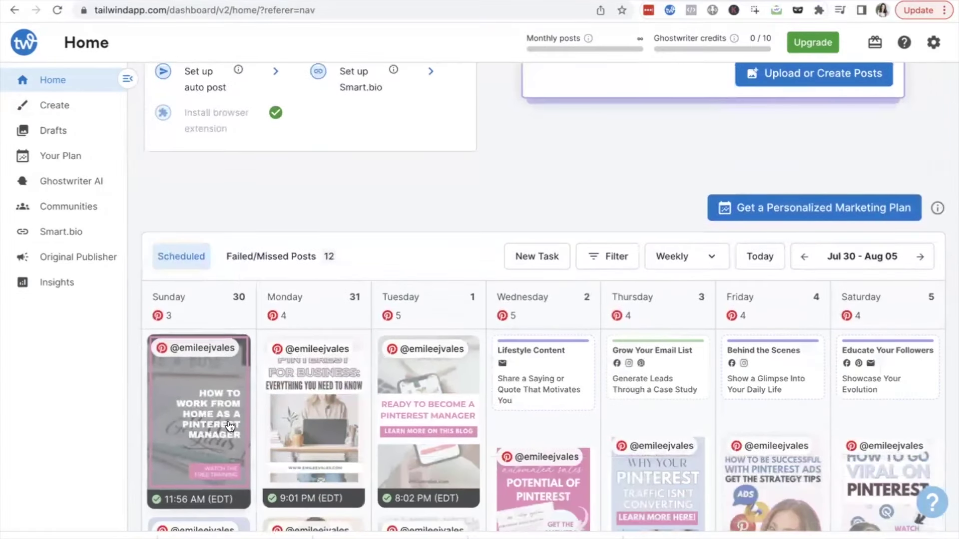
scroll(231, 427, up, 1)
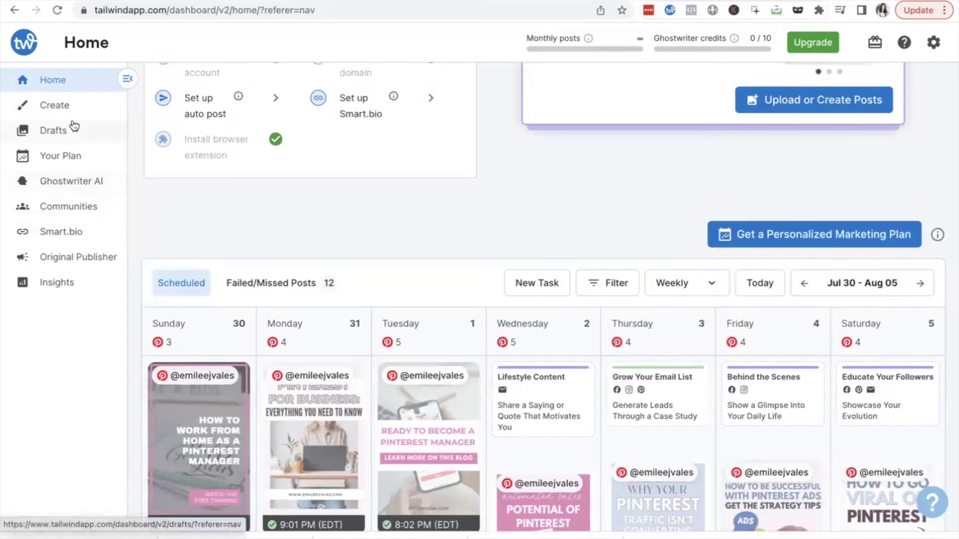
- Open Tailwind Create, open the blog post "Pinterest Manager Success Tips" on the website and copy its web address
click(71, 106)
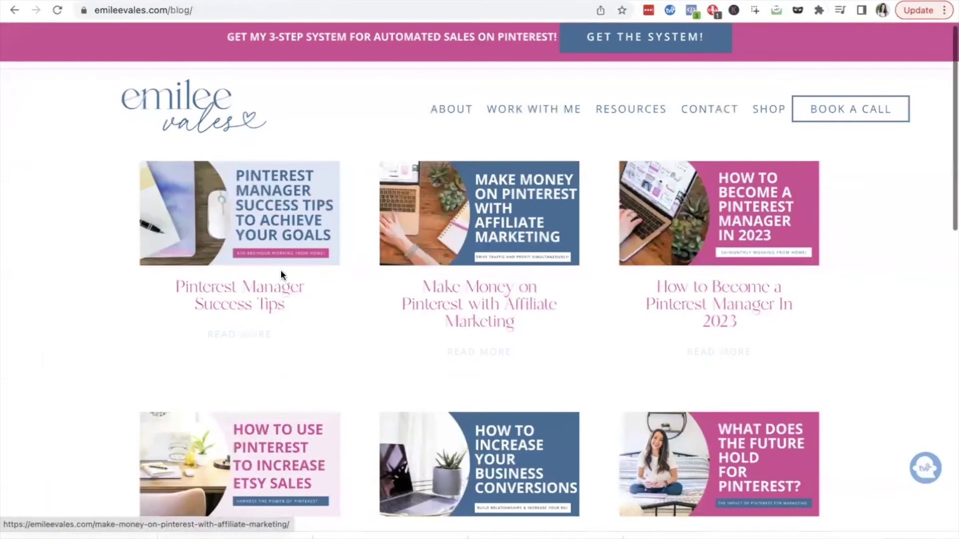
click(272, 292)
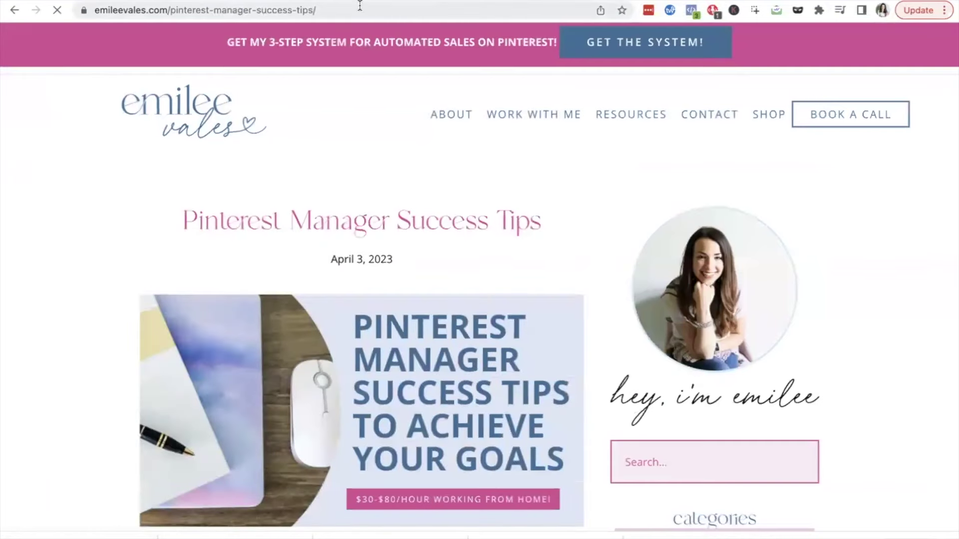
click(360, 7)
key(ctrl+c)
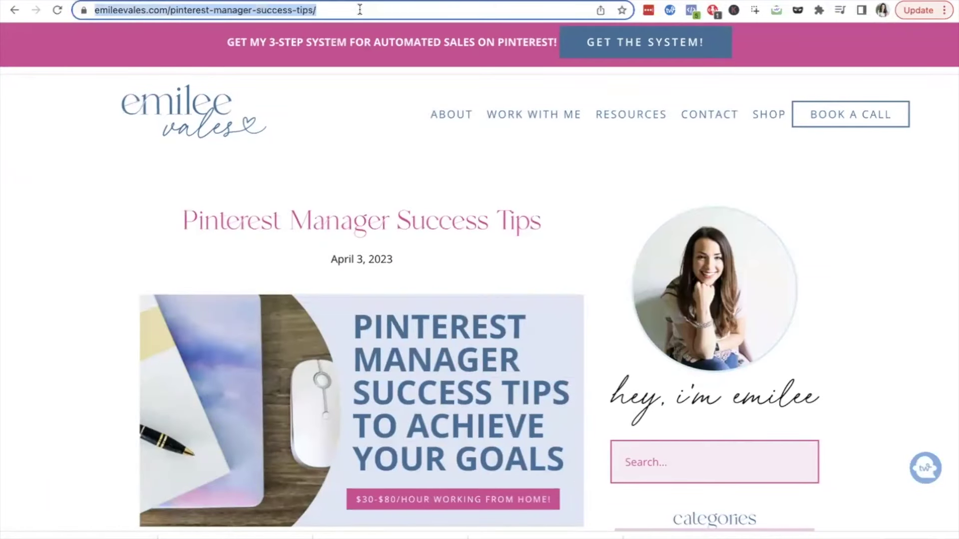
- Read through the "Pinterest Manager Success Tips" blog post and check the images it contains
scroll(487, 267, down, 20)
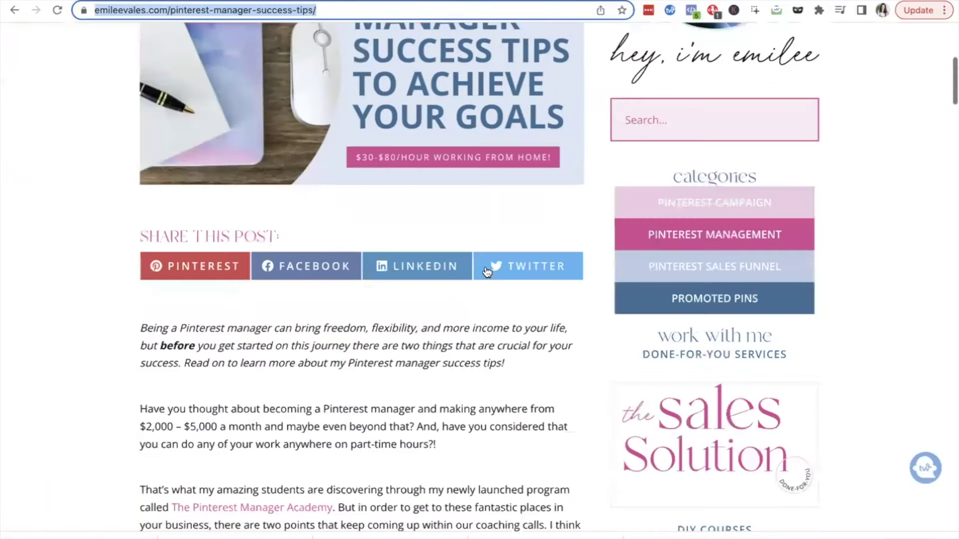
scroll(487, 268, down, 15)
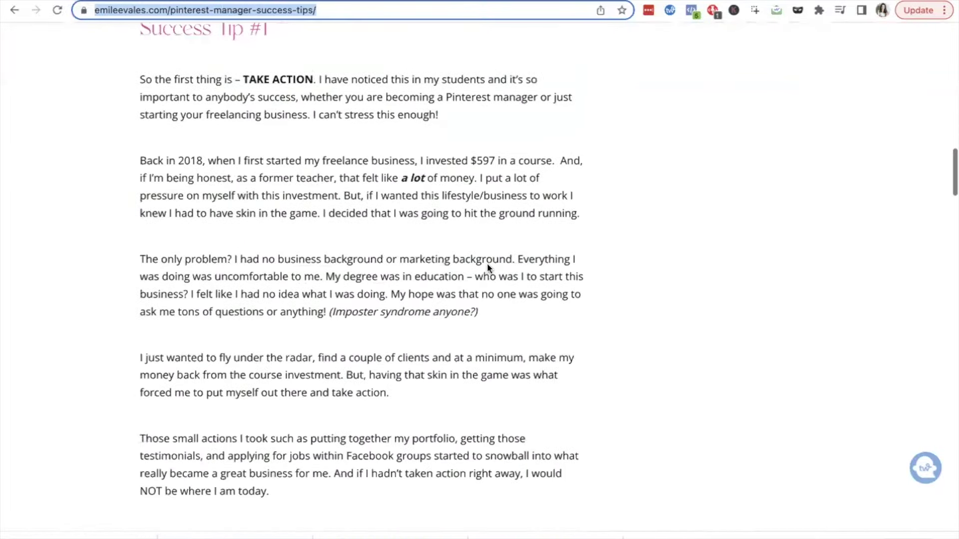
scroll(488, 266, down, 12)
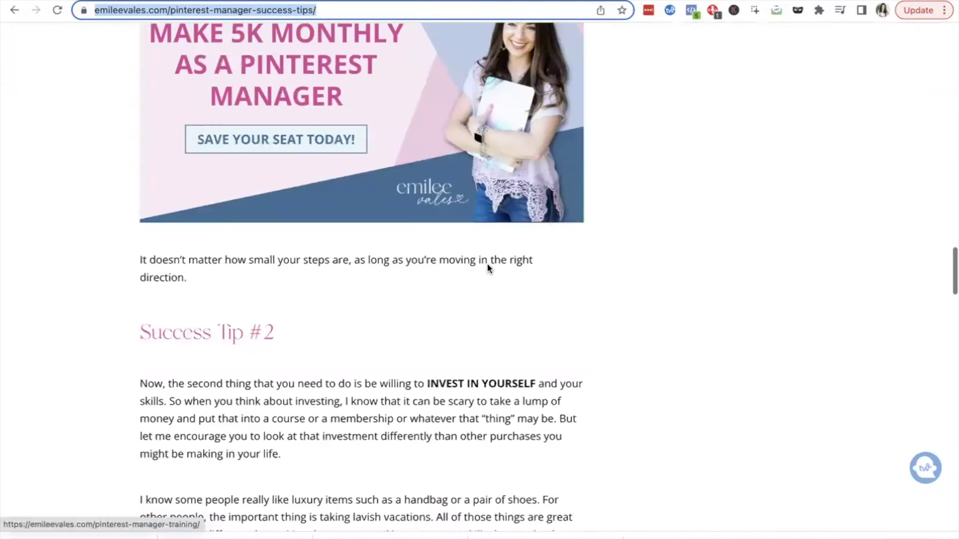
scroll(487, 268, down, 15)
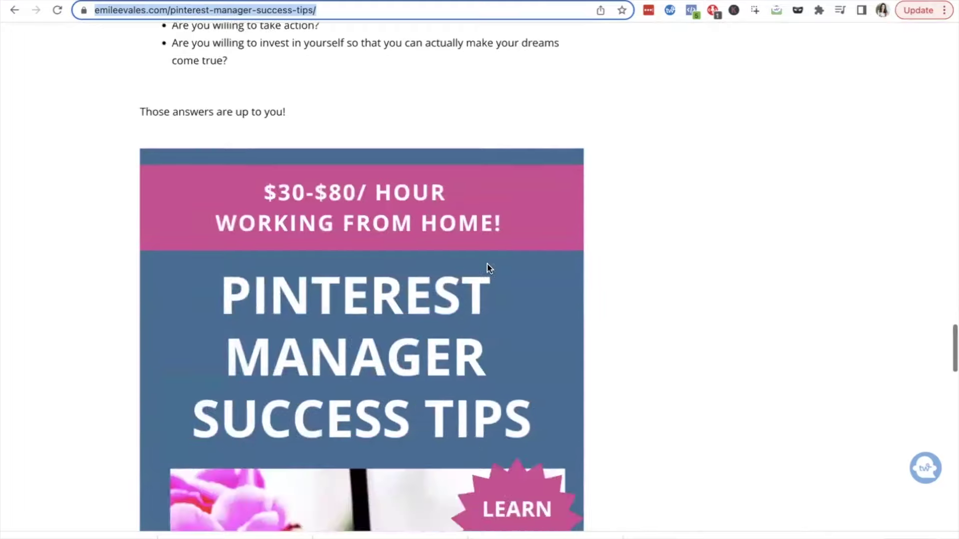
scroll(487, 263, down, 20)
scroll(487, 262, up, 20)
scroll(488, 265, up, 20)
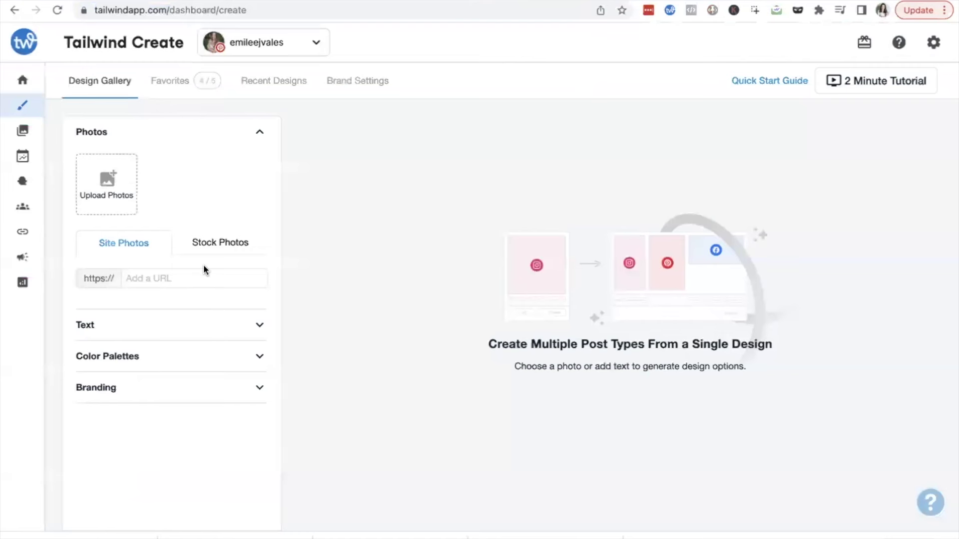
- Load the copied blog post URL under Site Photos in Tailwind Create and search the stock photos for "pinterest manager"
click(199, 279)
key(ctrl+v)
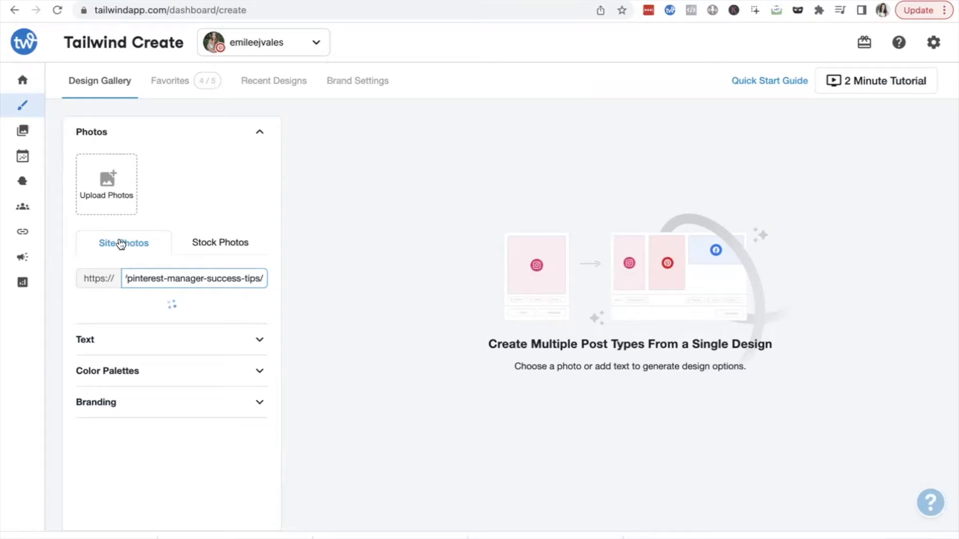
click(229, 245)
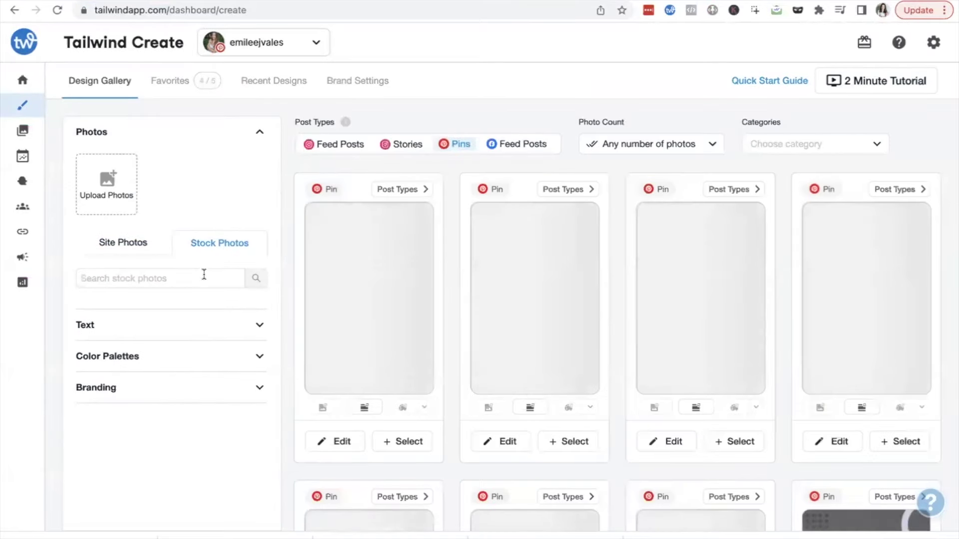
text(pinterest manager)
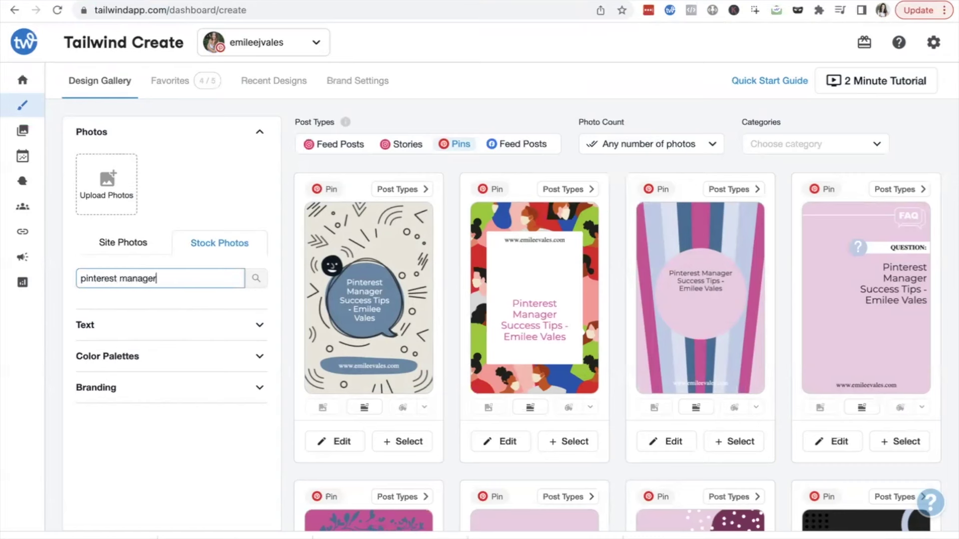
key(Return)
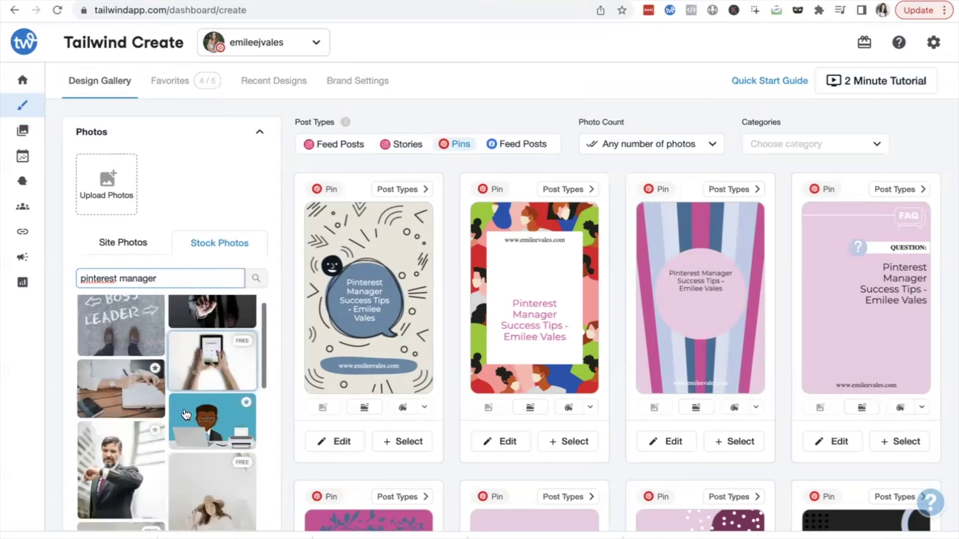
- Try to add the premium stock photo of hands working at a desk, and dismiss the Create plan prompt
scroll(166, 313, down, 3)
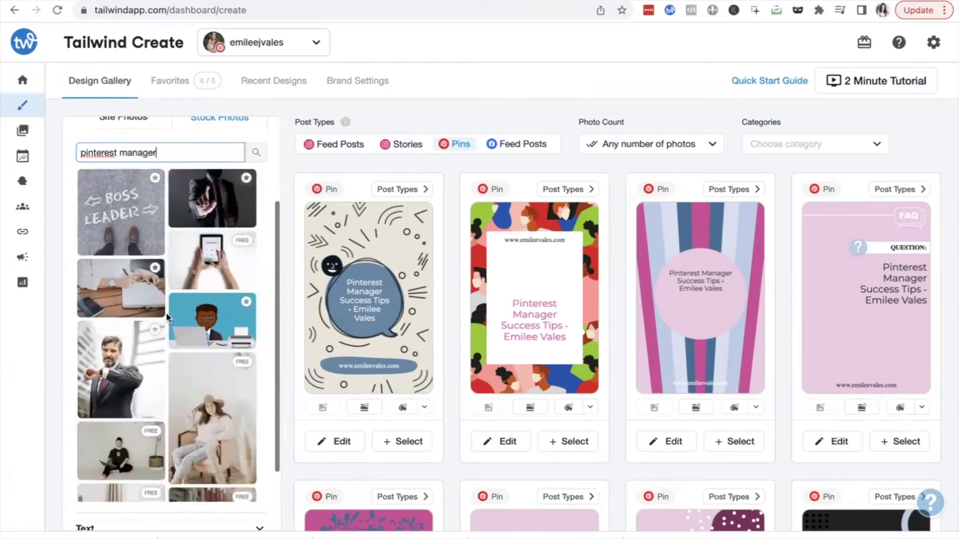
click(131, 272)
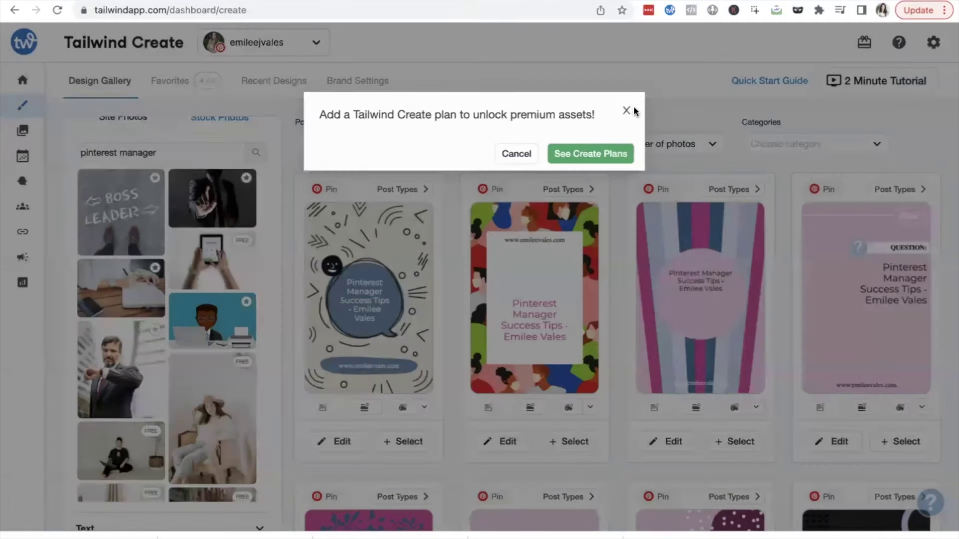
click(634, 110)
- Browse the "pinterest manager" stock photo results, comparing the free and premium images
scroll(142, 365, down, 3)
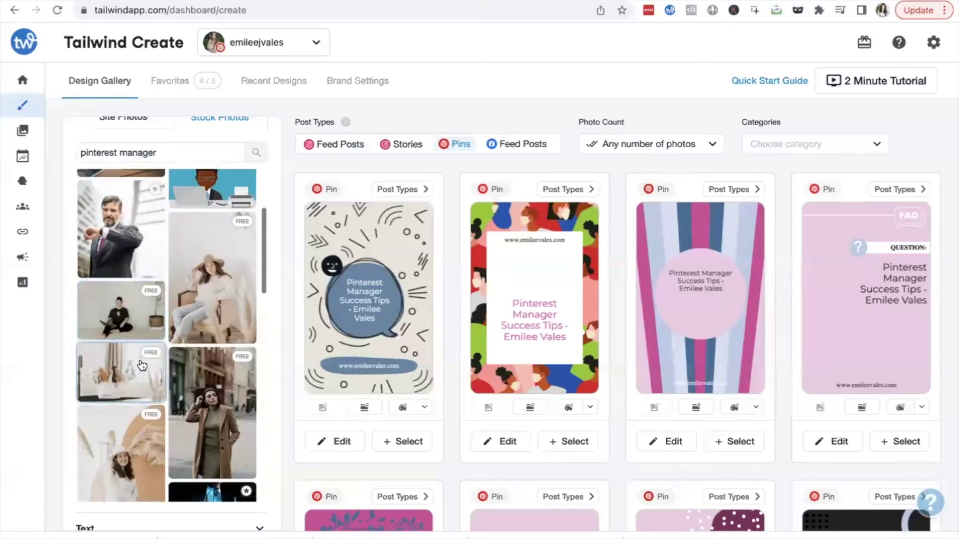
scroll(142, 365, up, 2)
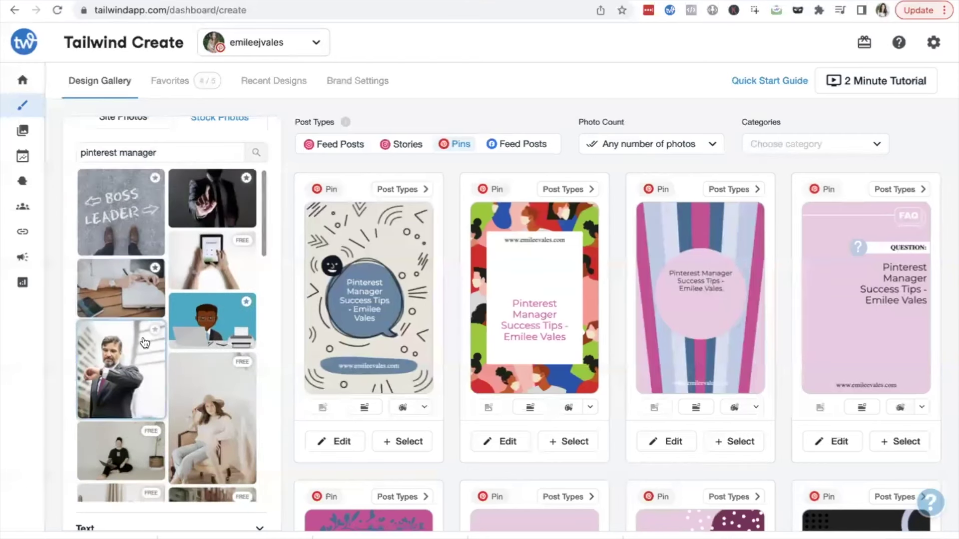
scroll(190, 367, down, 5)
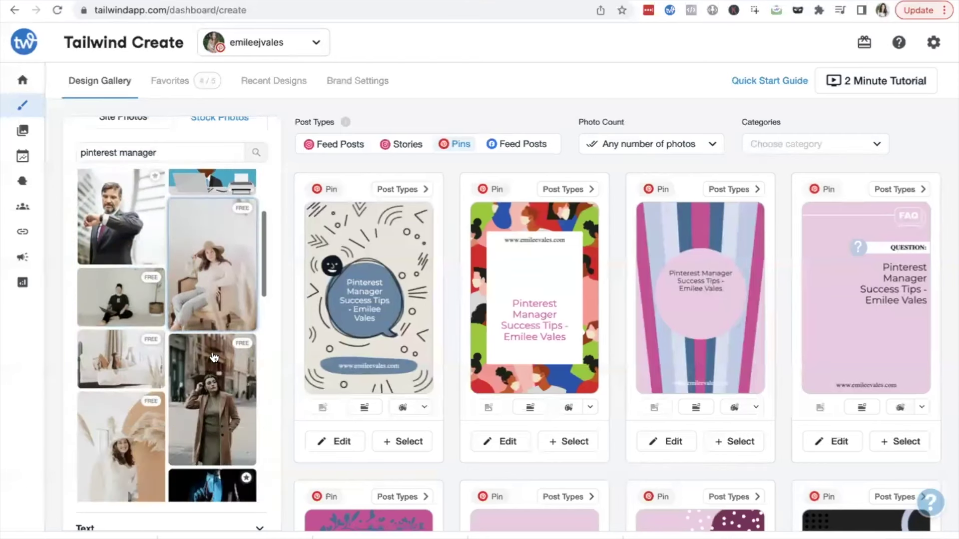
scroll(214, 358, down, 5)
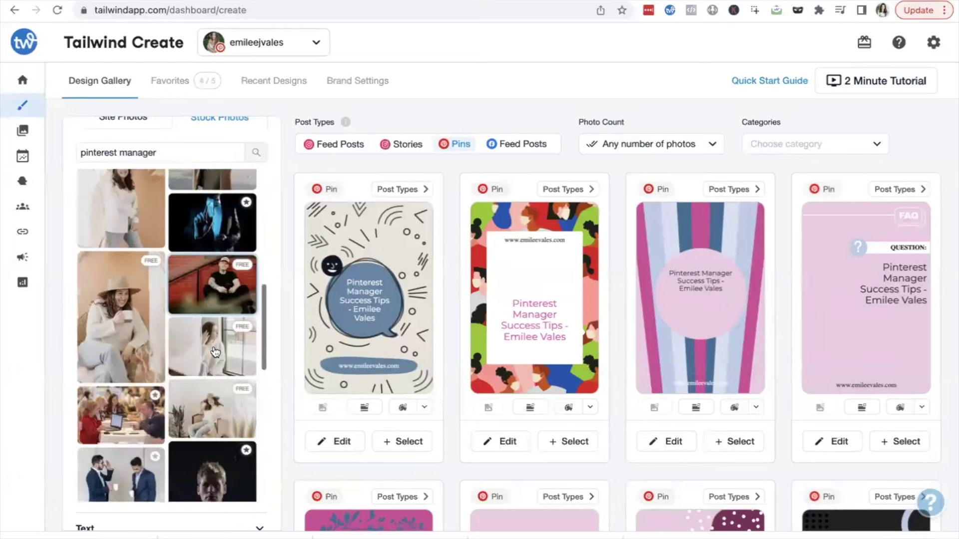
scroll(215, 352, down, 5)
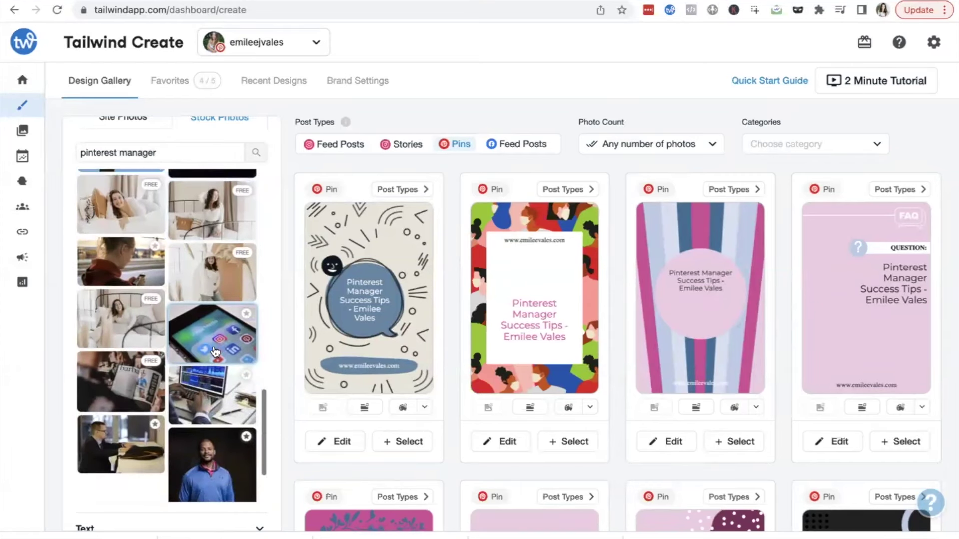
scroll(140, 336, down, 5)
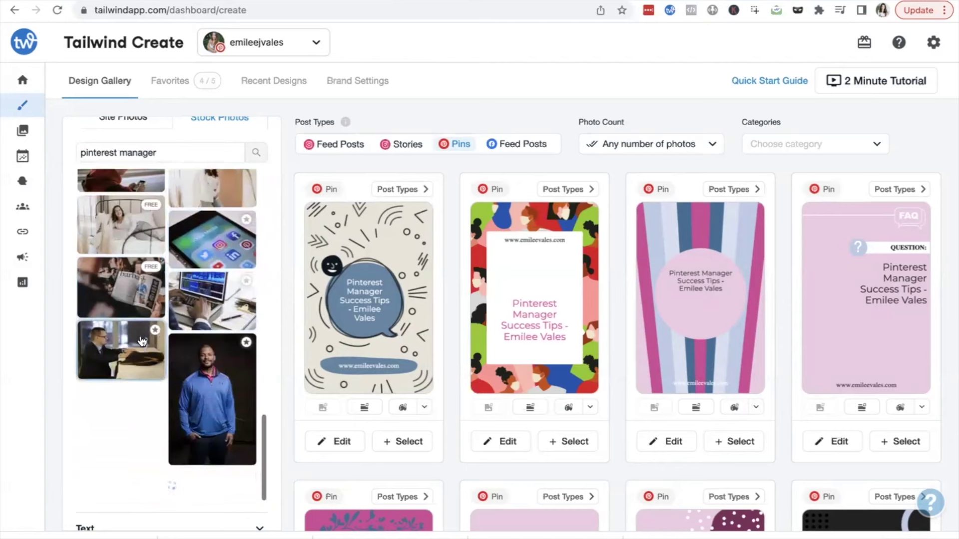
scroll(140, 337, down, 5)
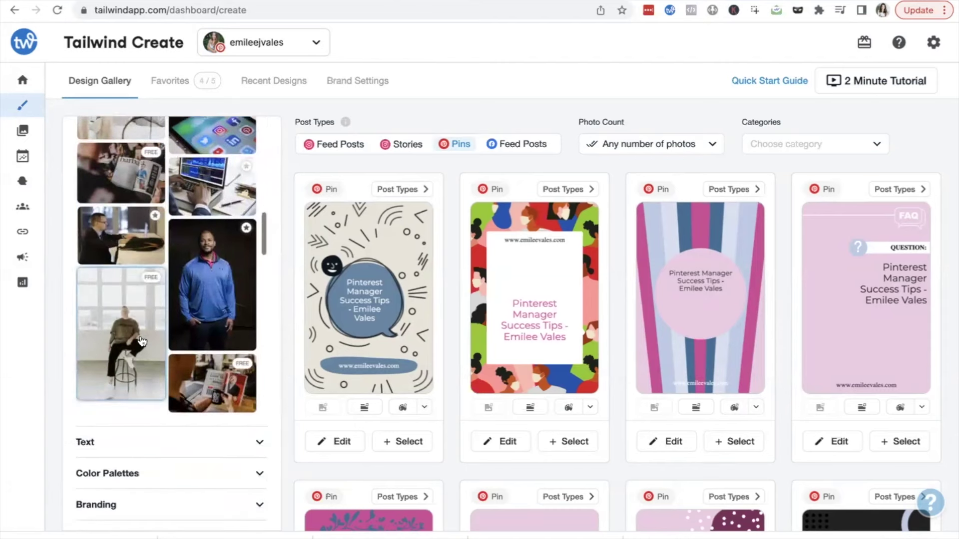
- Look further down the "pinterest manager" stock photos for a free image that suits the blog post's pins
scroll(141, 341, down, 8)
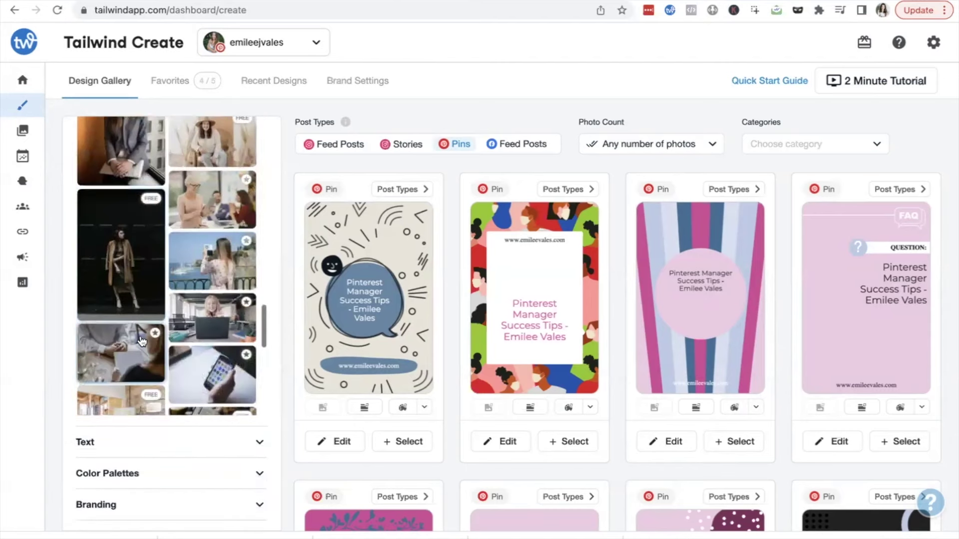
scroll(142, 341, down, 1)
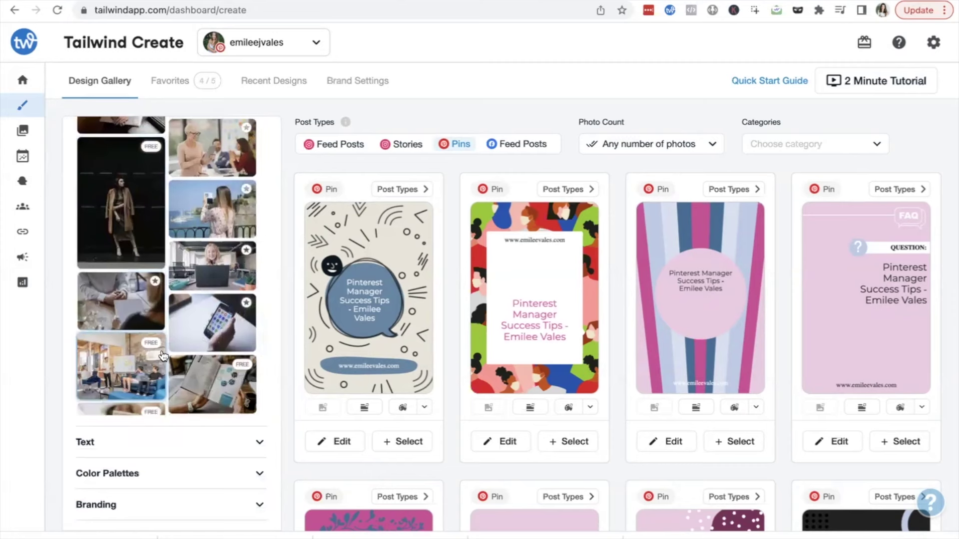
scroll(163, 356, down, 10)
scroll(167, 354, down, 7)
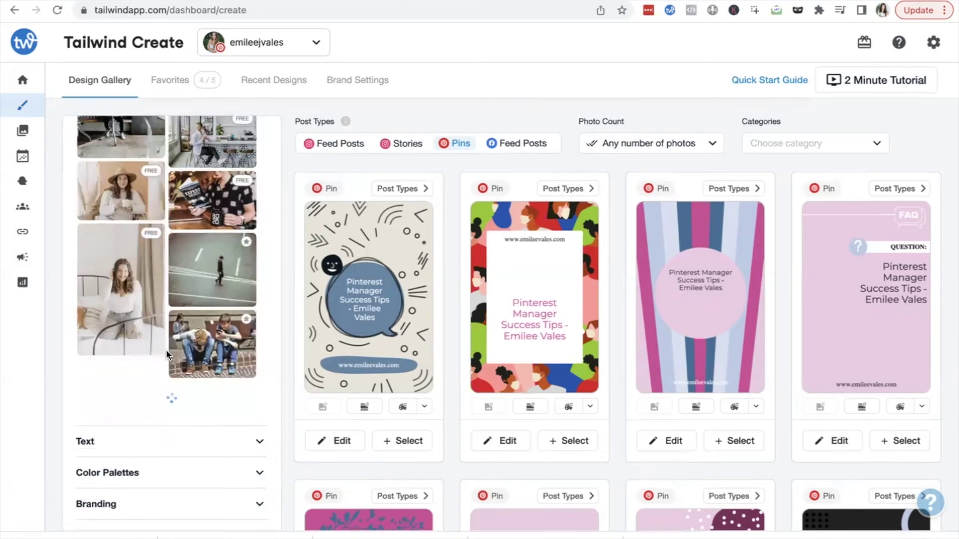
scroll(166, 354, down, 3)
scroll(166, 353, down, 7)
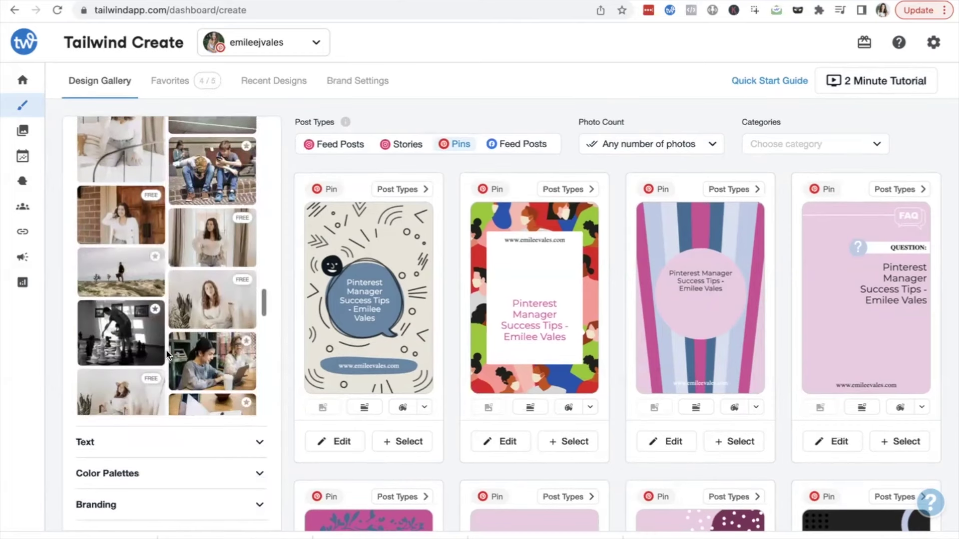
scroll(166, 353, down, 10)
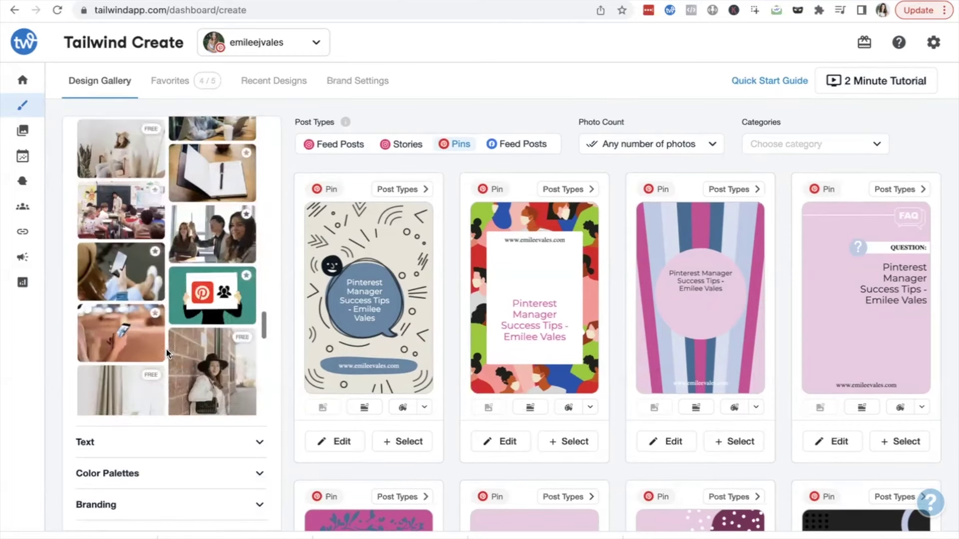
scroll(166, 353, down, 9)
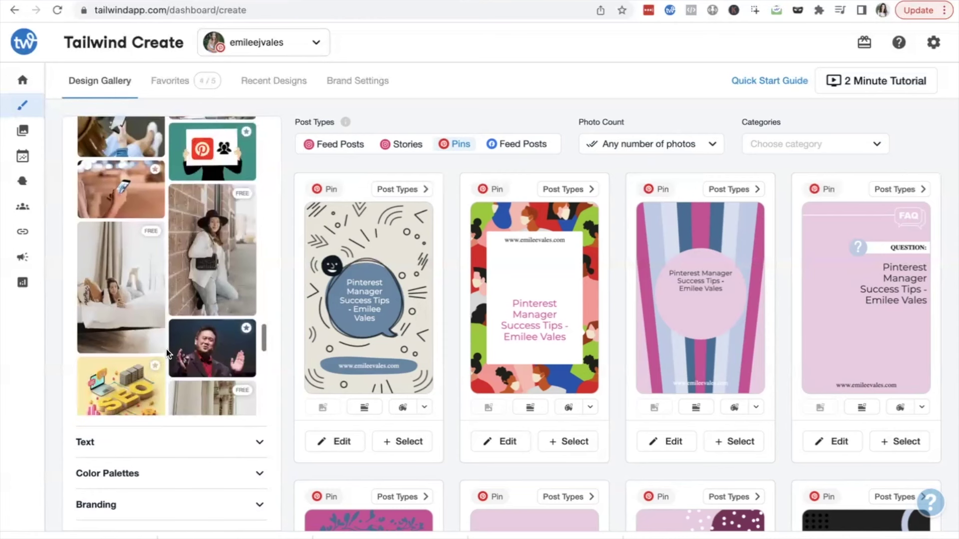
scroll(166, 352, down, 10)
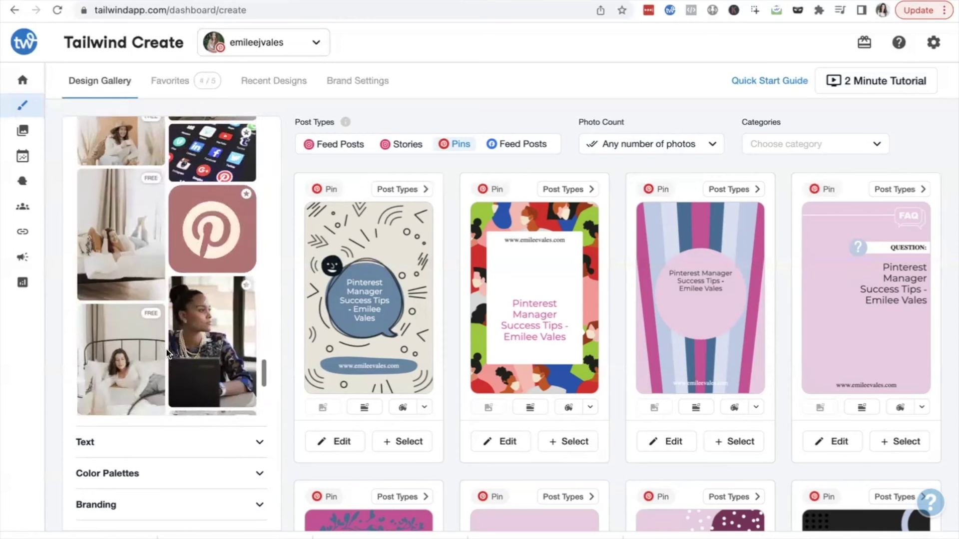
scroll(166, 349, down, 3)
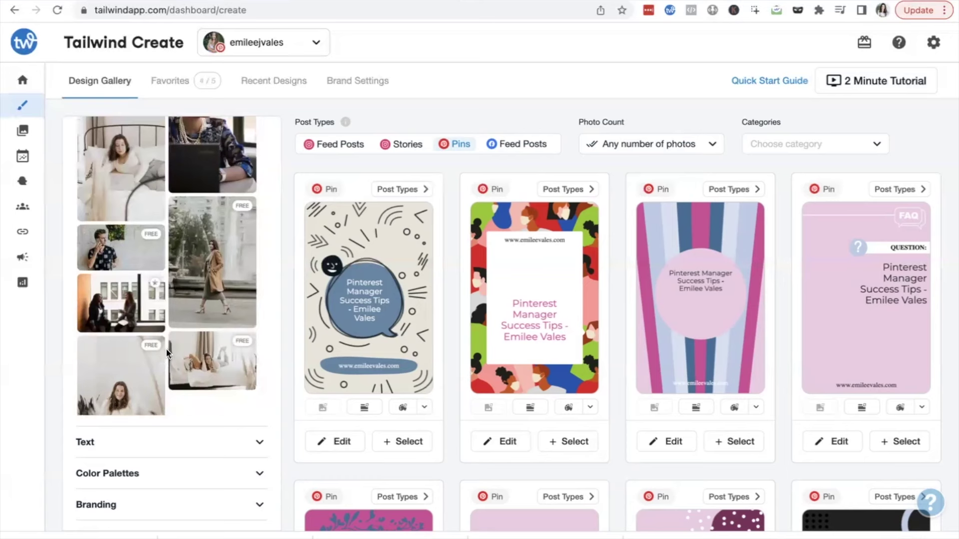
scroll(166, 348, down, 3)
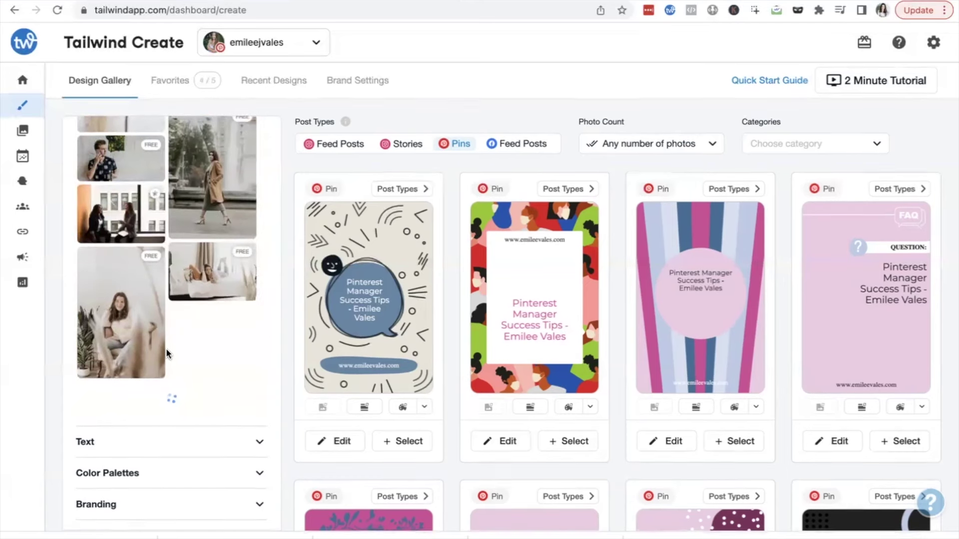
scroll(166, 348, down, 5)
scroll(166, 349, down, 3)
scroll(184, 320, down, 3)
- Search the stock photos for "female working on computer" and add the free photo of a woman sitting on a bed with a laptop
scroll(183, 319, up, 15)
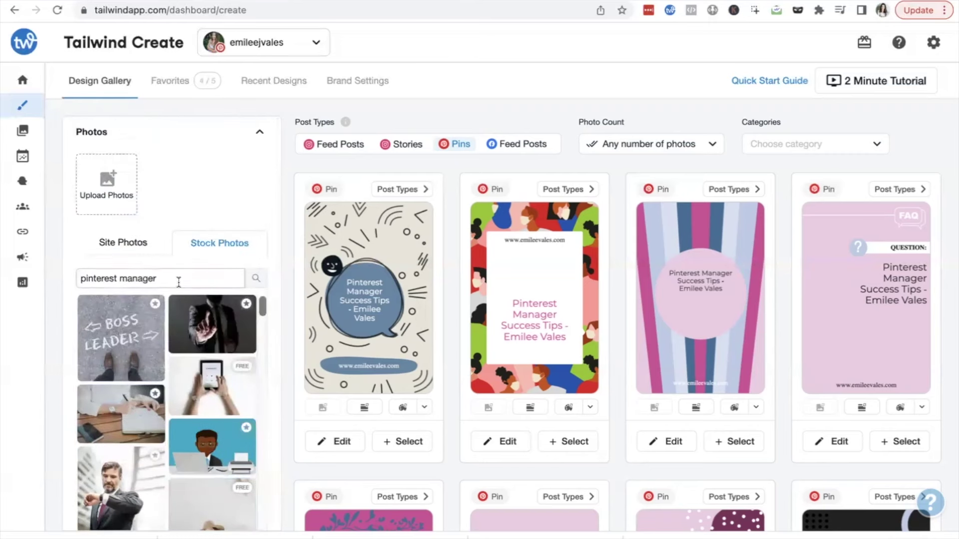
drag(180, 282, 78, 274)
text(female working on computer)
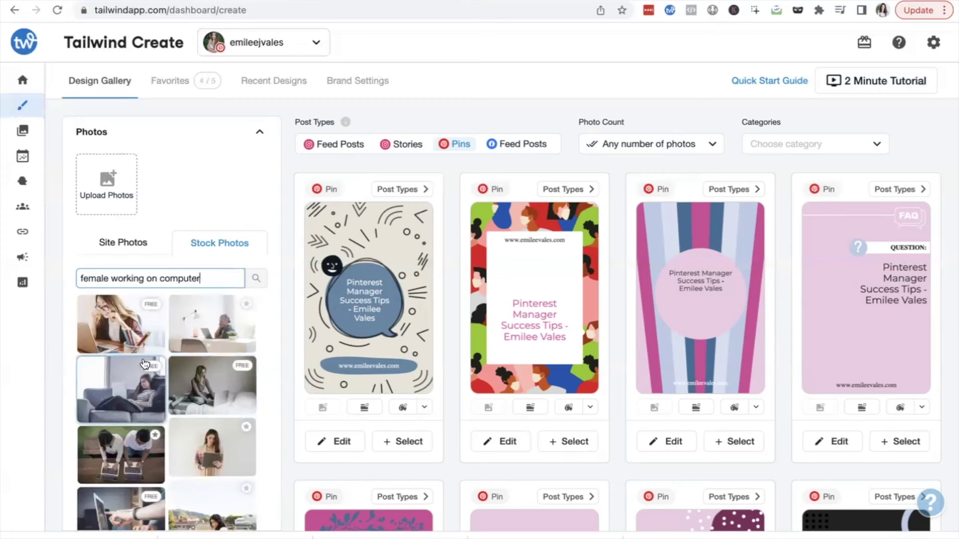
scroll(160, 426, down, 1)
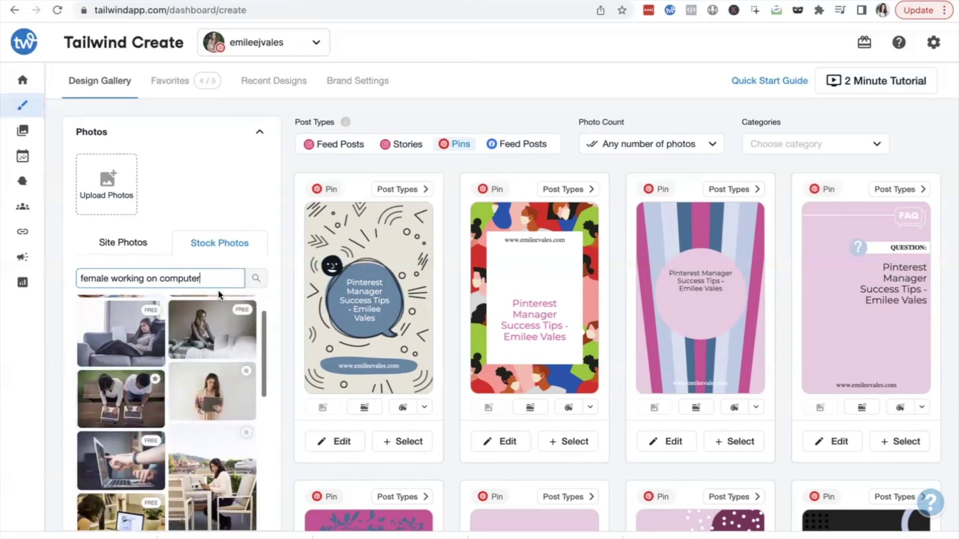
scroll(214, 375, down, 1)
scroll(217, 374, up, 2)
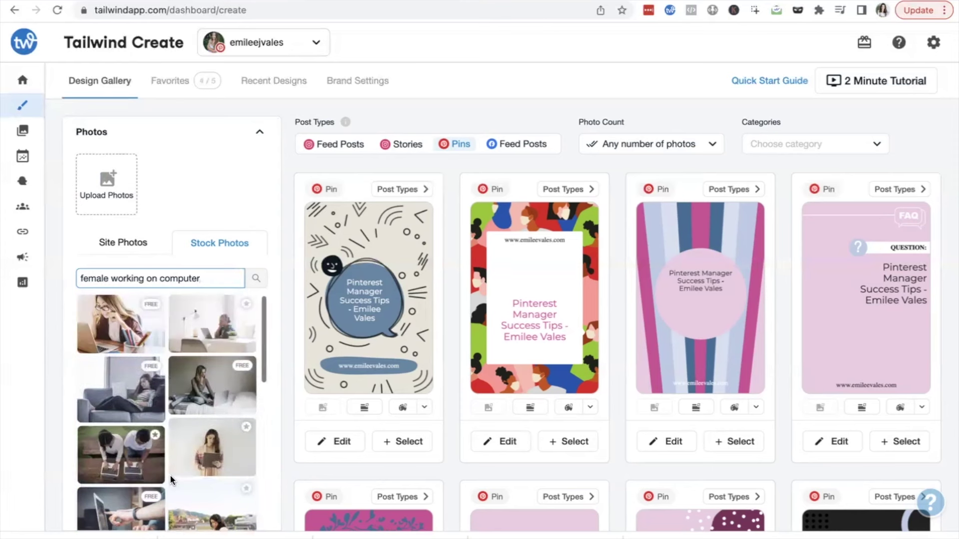
click(212, 385)
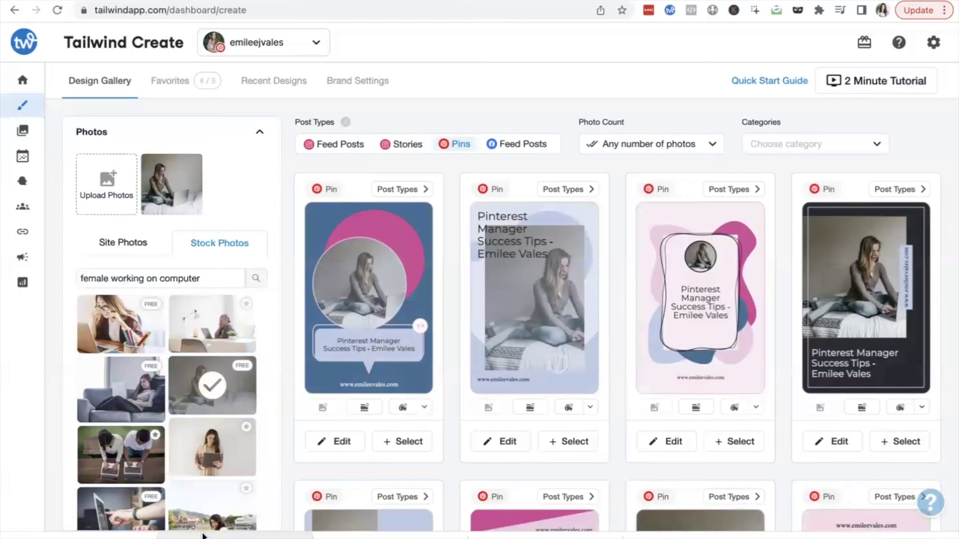
- Shorten the pins' title text to "Pinterest Manager Success Tips" by removing the site owner's name
scroll(202, 200, down, 5)
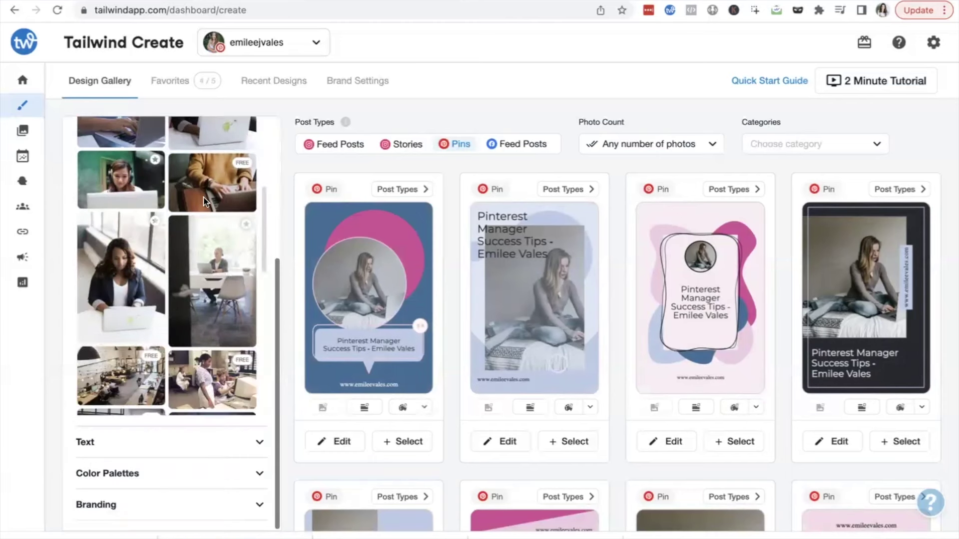
click(207, 442)
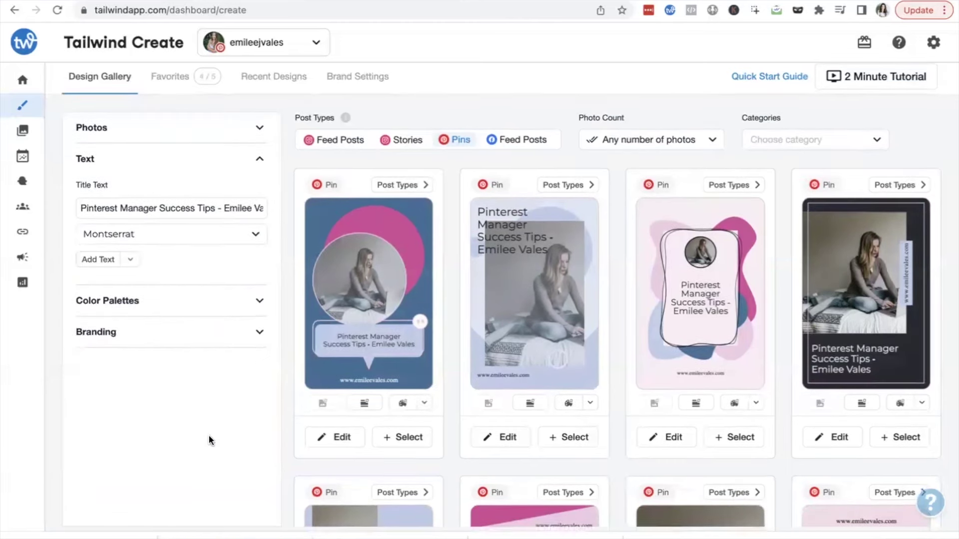
click(189, 217)
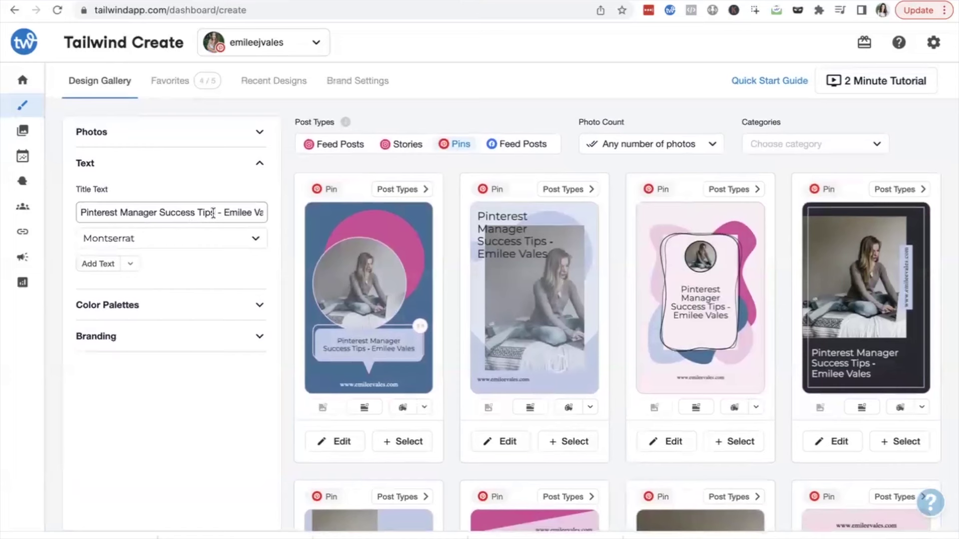
drag(215, 213, 291, 214)
key(BackSpace)
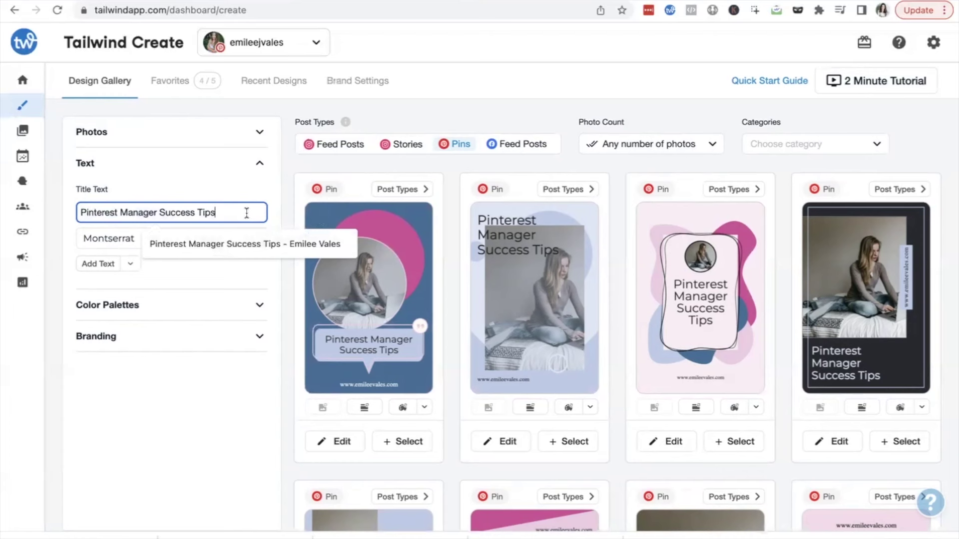
click(170, 410)
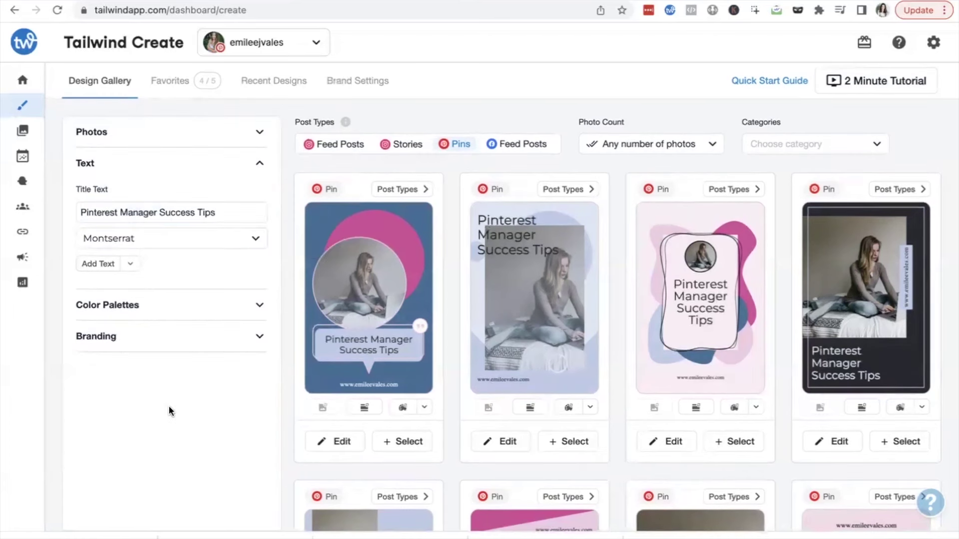
- Browse the available fonts and set the title text's font to Archivo Black
click(171, 239)
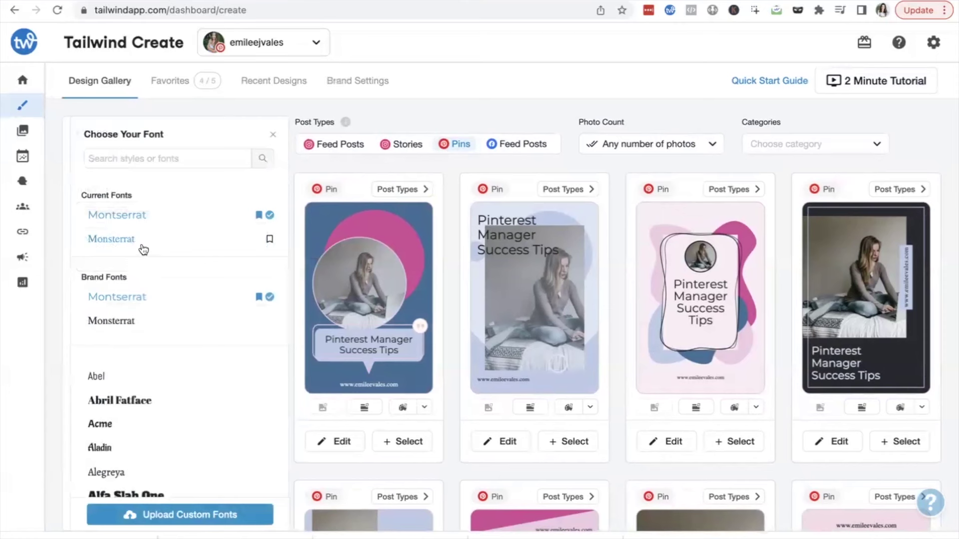
scroll(129, 349, down, 5)
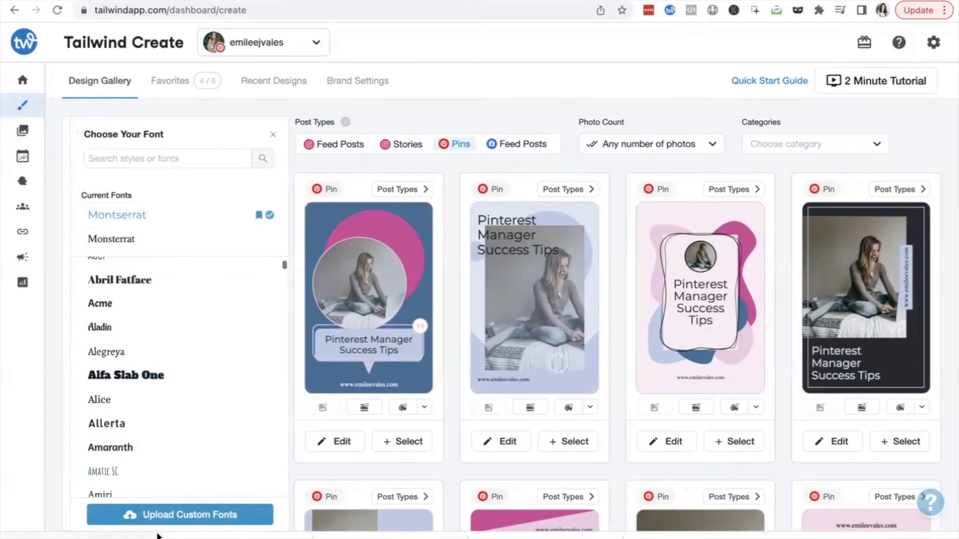
scroll(150, 368, up, 2)
scroll(152, 368, down, 6)
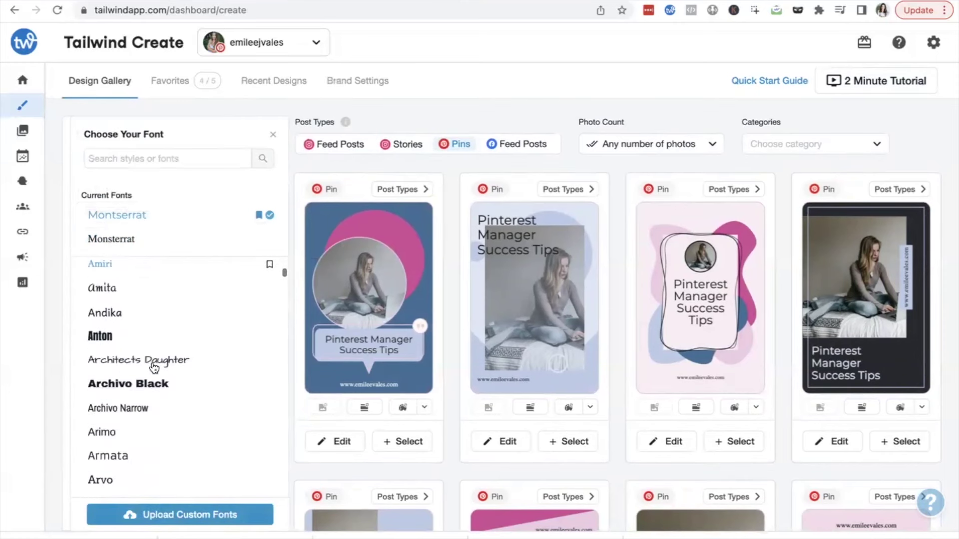
click(143, 390)
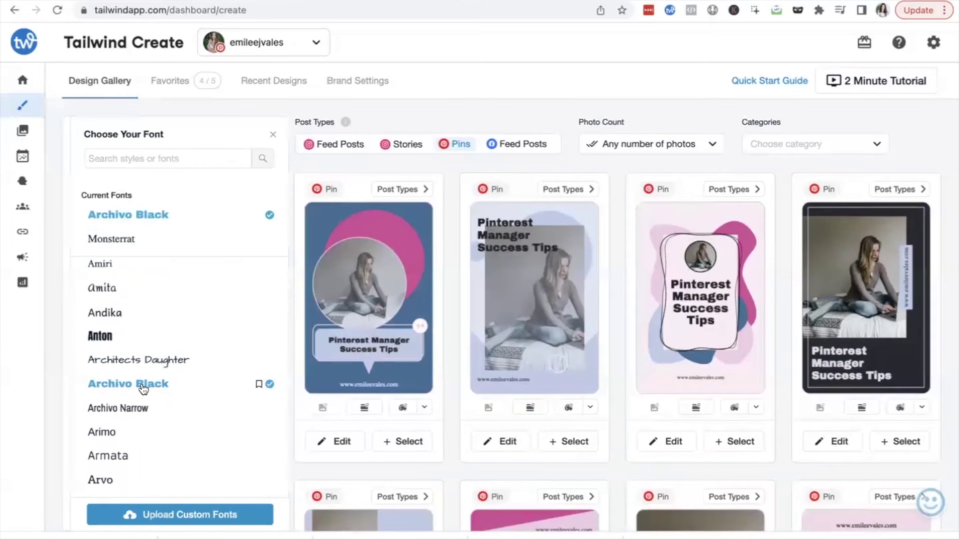
scroll(135, 396, down, 6)
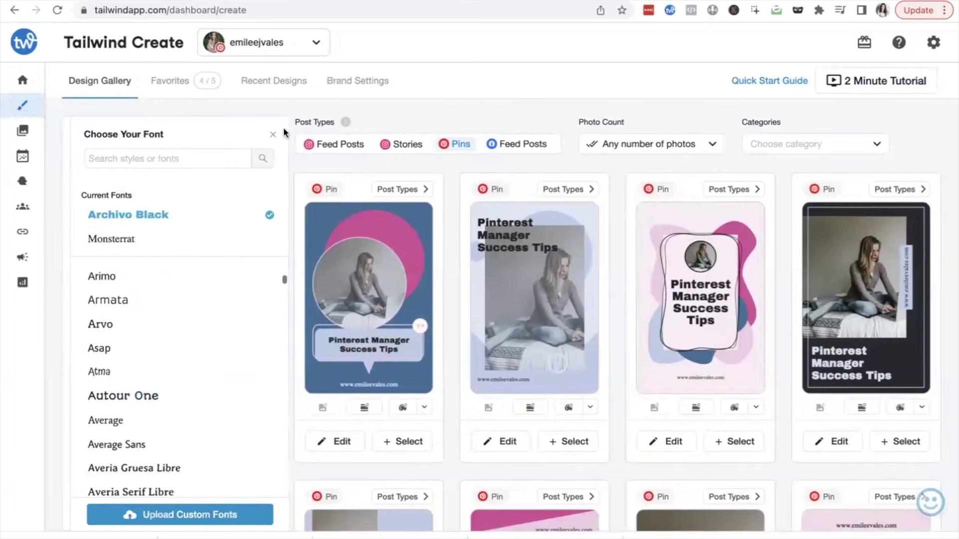
click(273, 135)
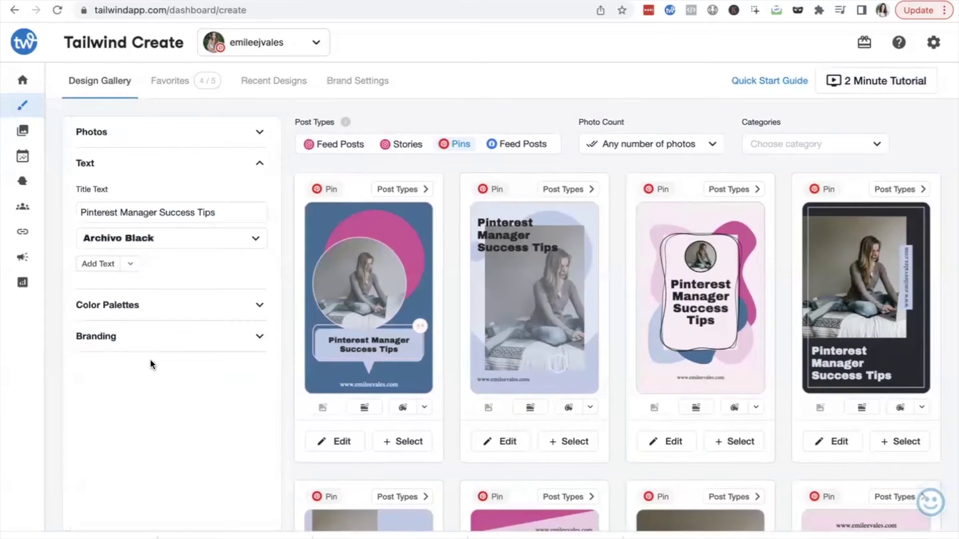
- Review the color palette choices and the branding options, checking them against the pin designs in the gallery
click(154, 316)
click(260, 228)
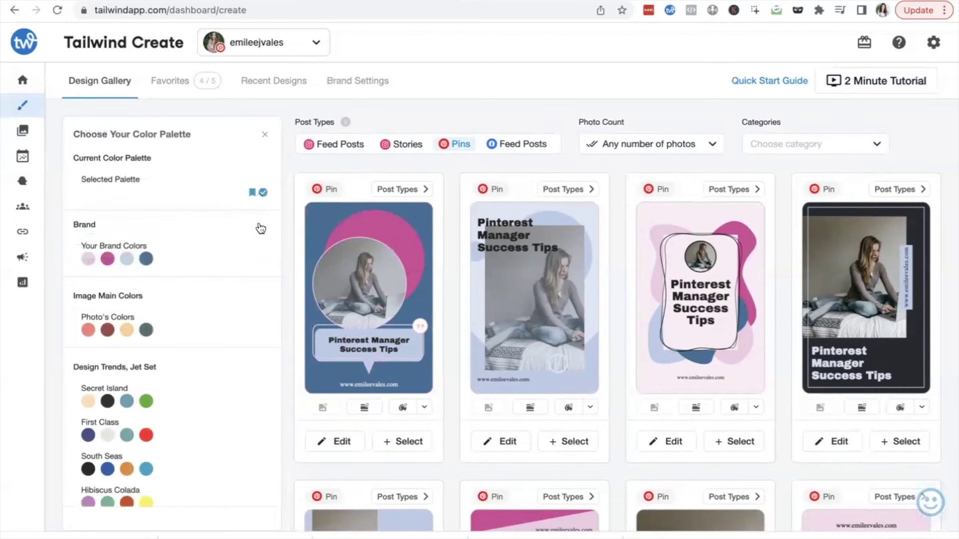
click(286, 111)
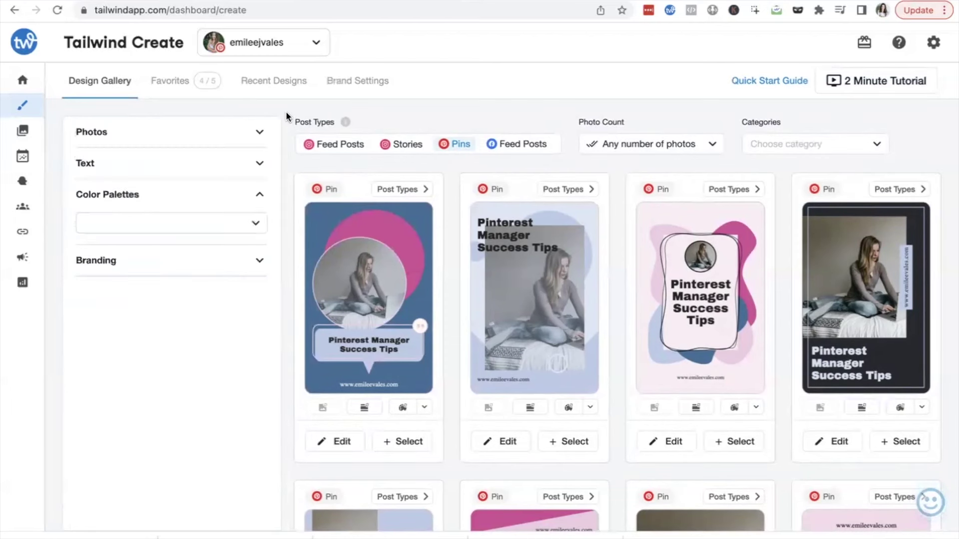
click(248, 268)
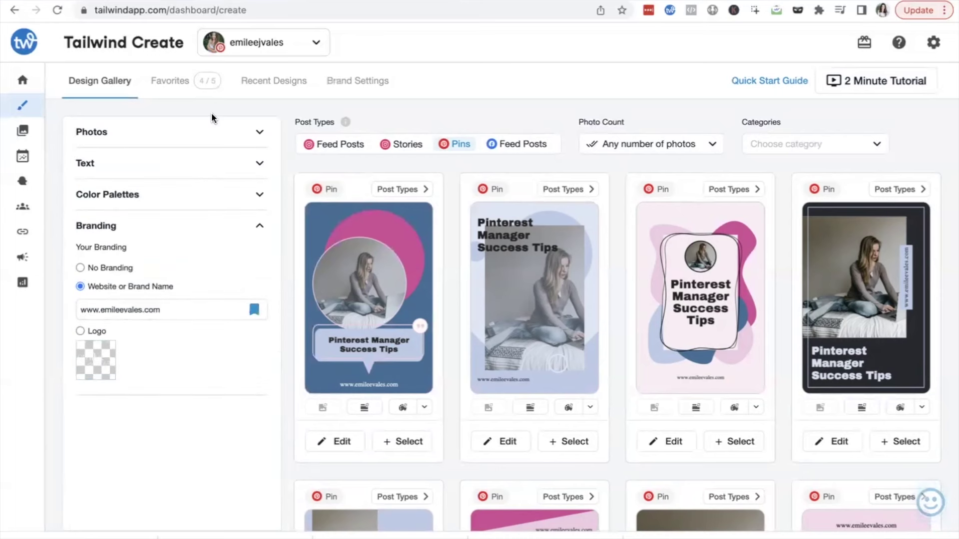
scroll(426, 409, down, 3)
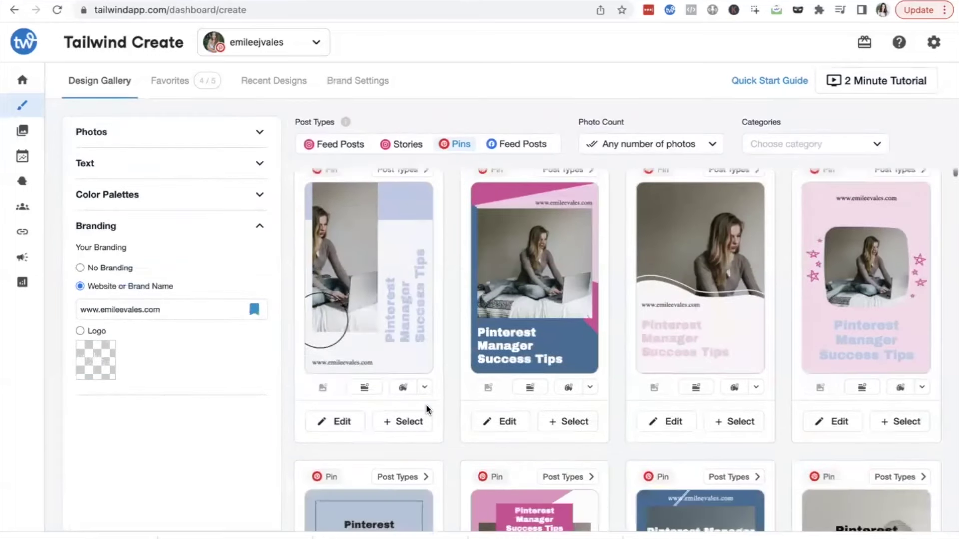
scroll(425, 404, down, 1)
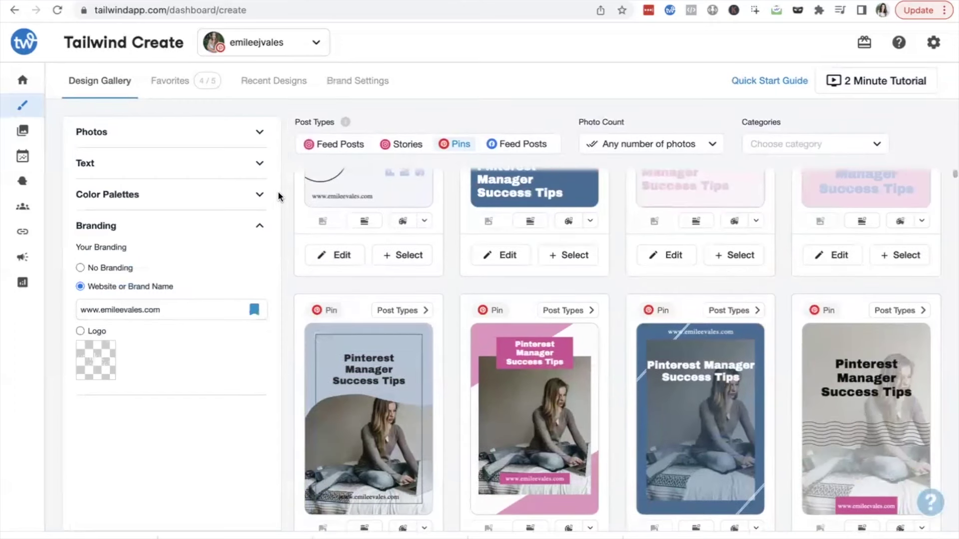
- Add a call to action text reading "Learn more here!" and check it on the pin designs
click(260, 165)
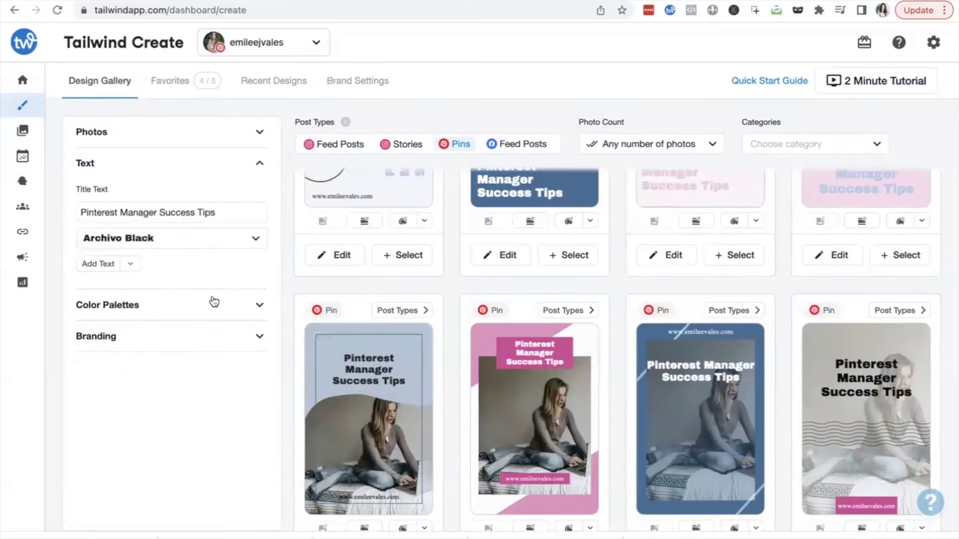
click(106, 265)
click(107, 308)
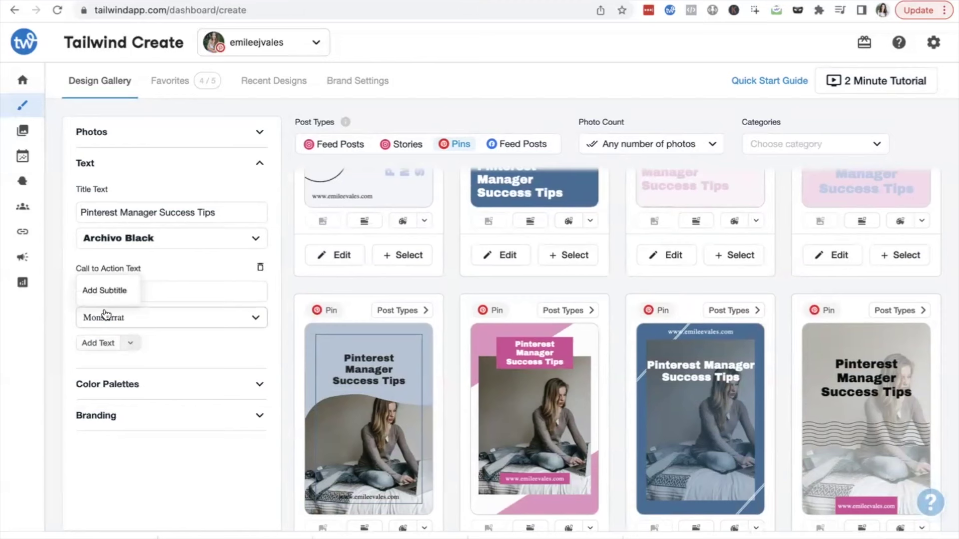
click(128, 291)
text(L)
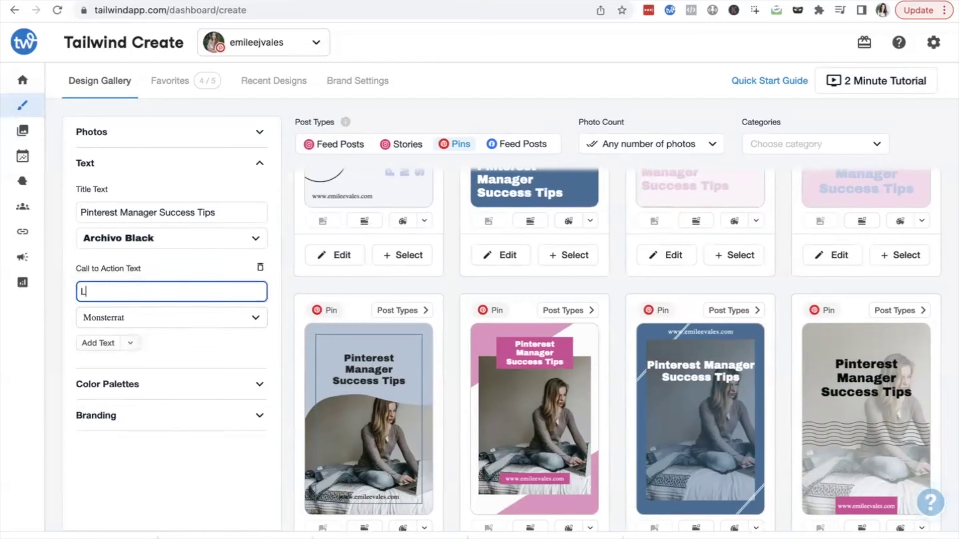
text(earn more here!)
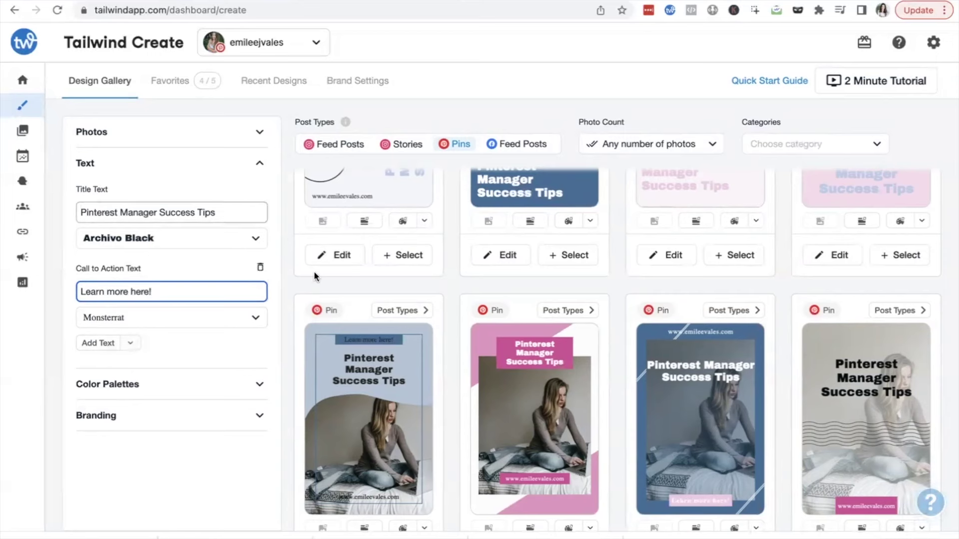
scroll(317, 274, down, 3)
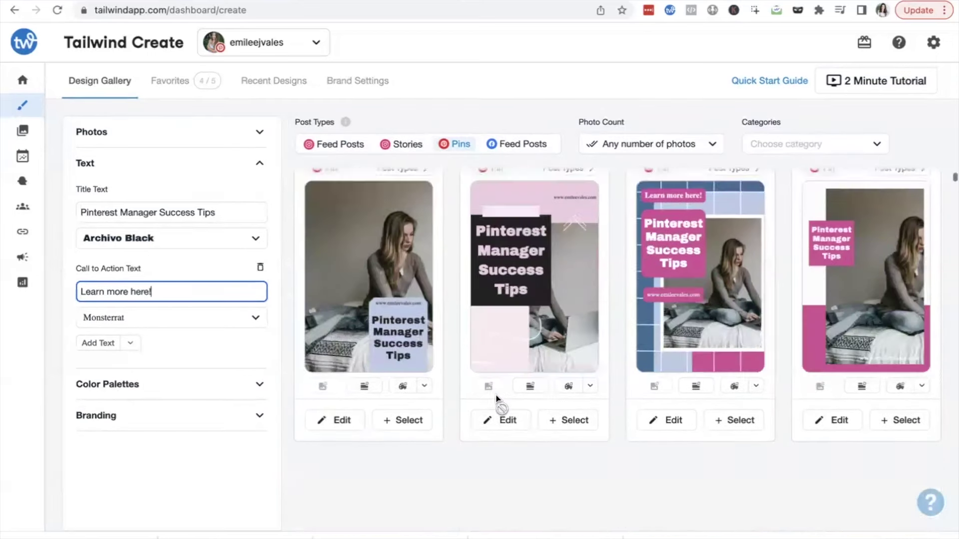
- Look through the pin designs in the gallery to compare how the title, call to action and photo appear in each layout
scroll(496, 398, down, 2)
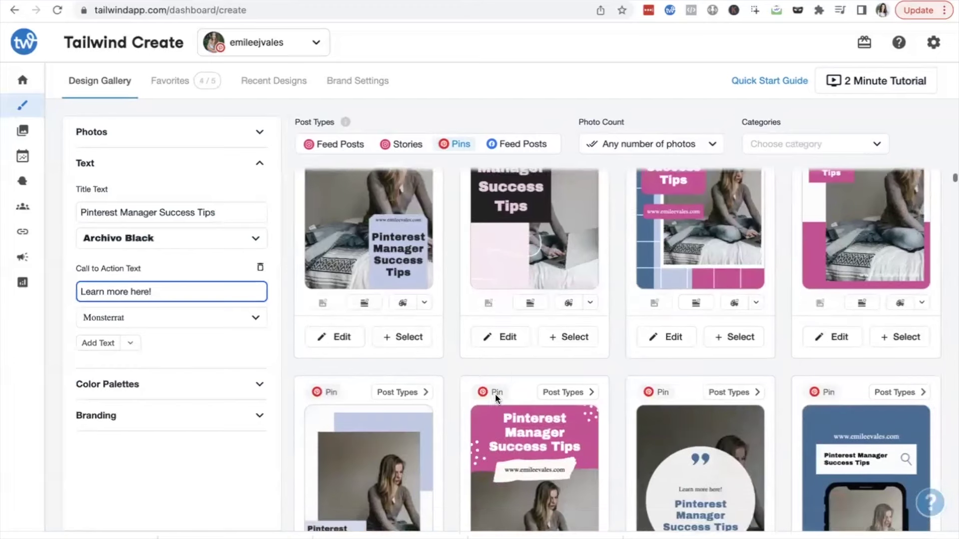
scroll(496, 394, down, 5)
scroll(496, 398, down, 4)
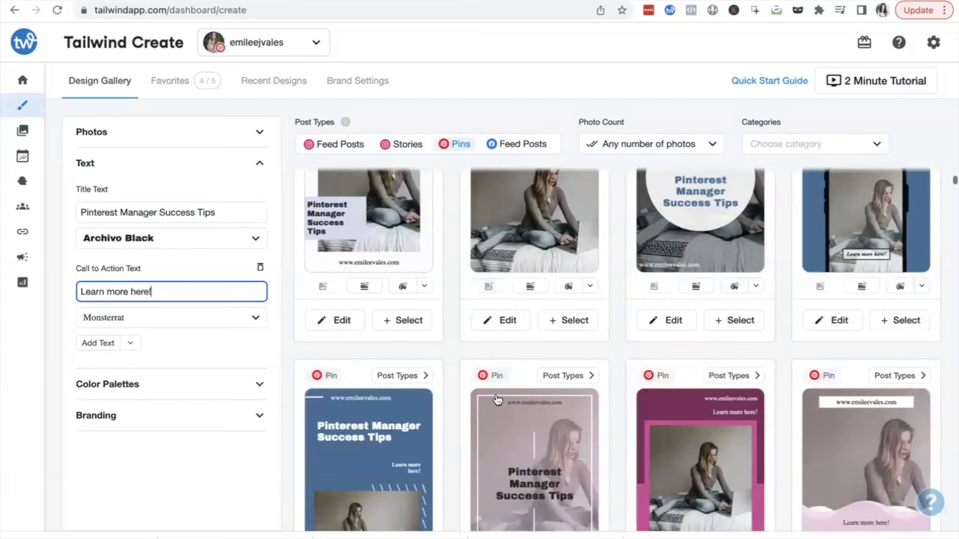
scroll(496, 398, down, 10)
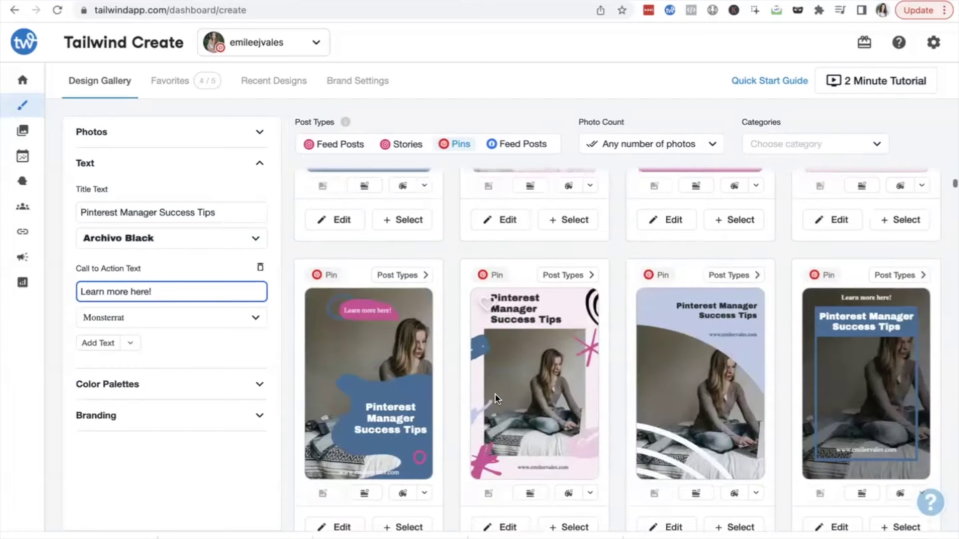
scroll(496, 398, down, 3)
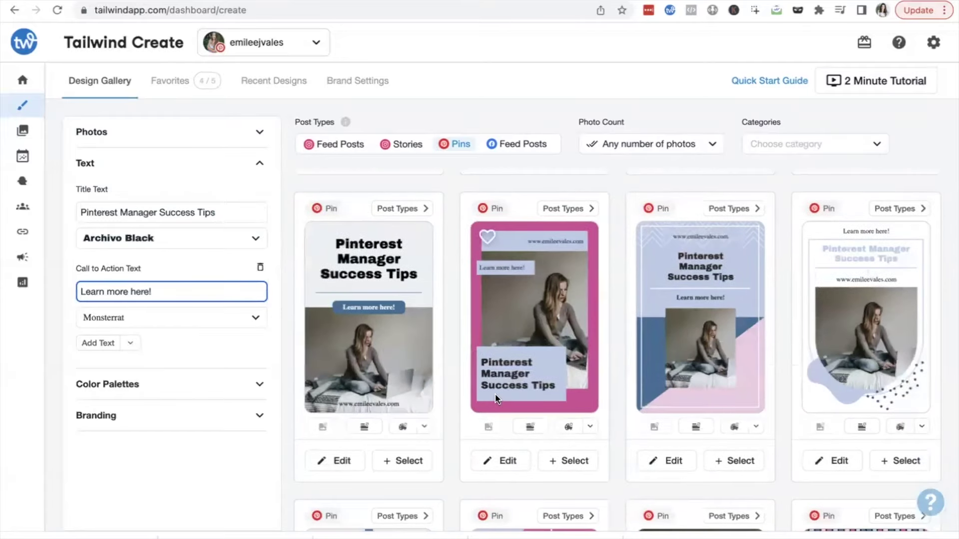
scroll(496, 398, down, 6)
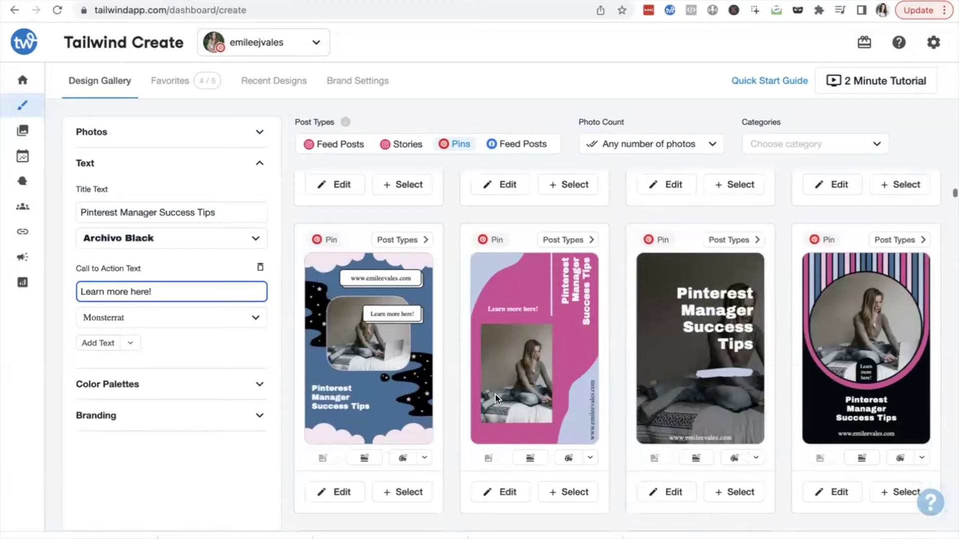
scroll(496, 398, down, 2)
scroll(495, 393, down, 7)
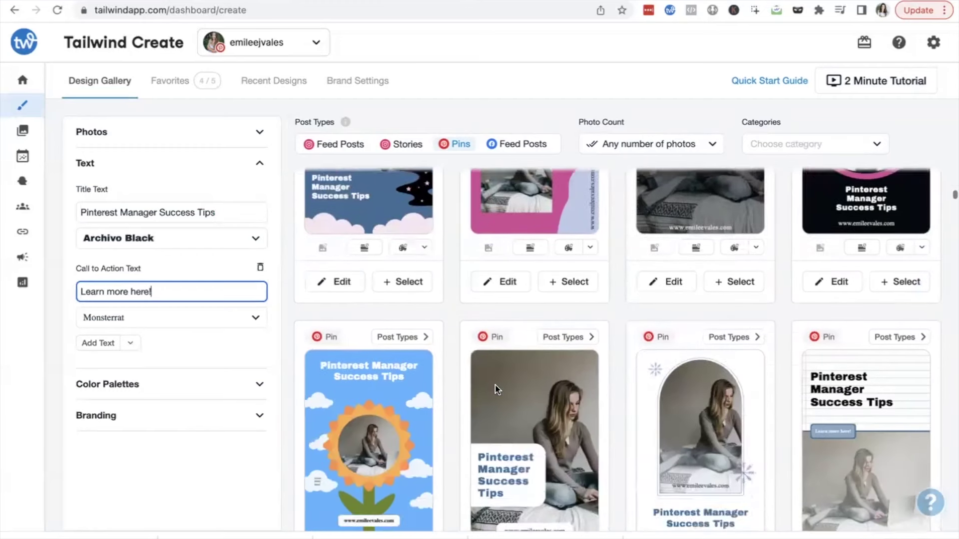
scroll(496, 384, up, 1)
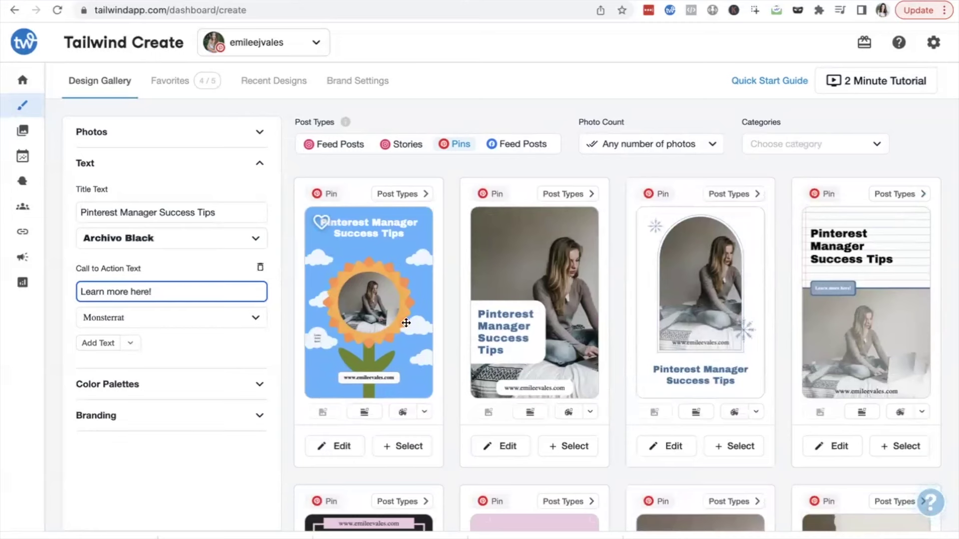
scroll(494, 374, down, 2)
scroll(493, 373, up, 2)
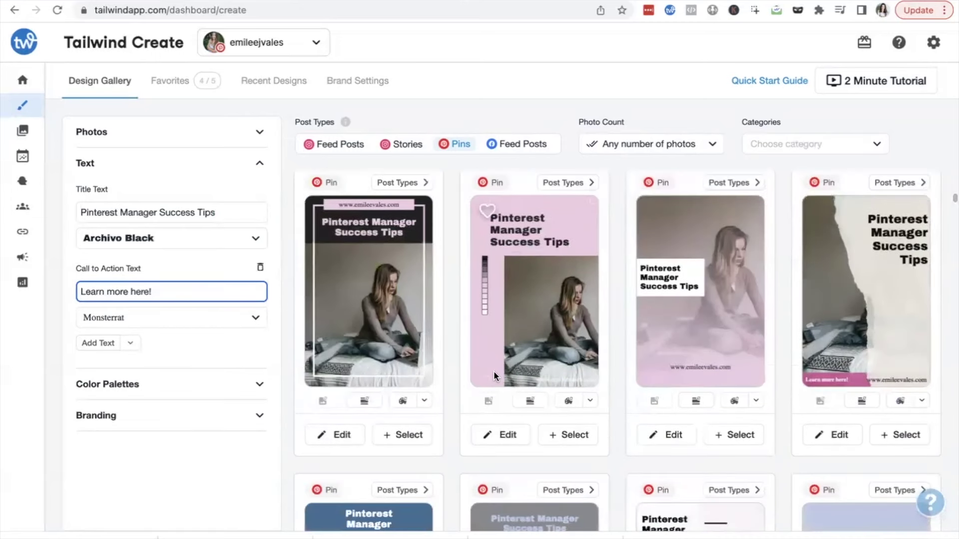
scroll(494, 373, down, 3)
scroll(494, 374, up, 3)
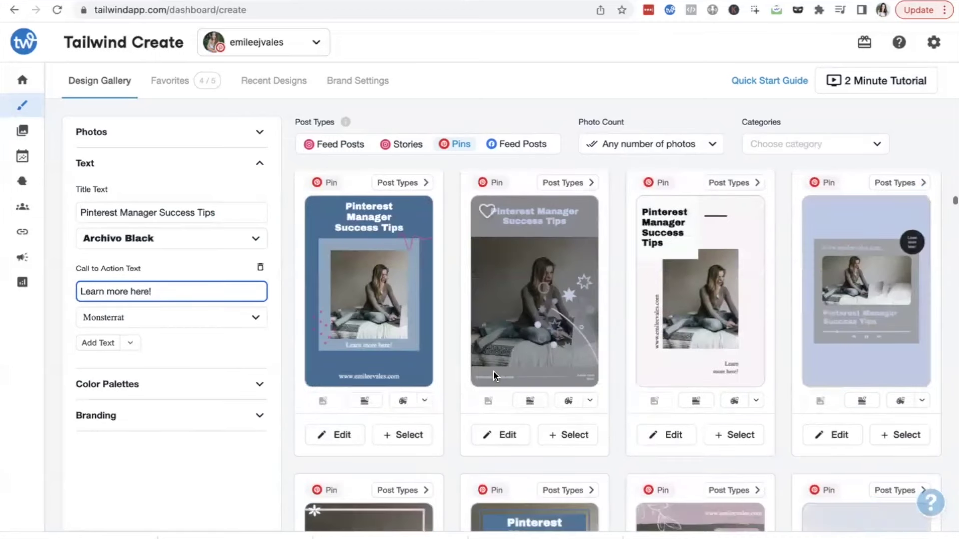
scroll(494, 371, down, 5)
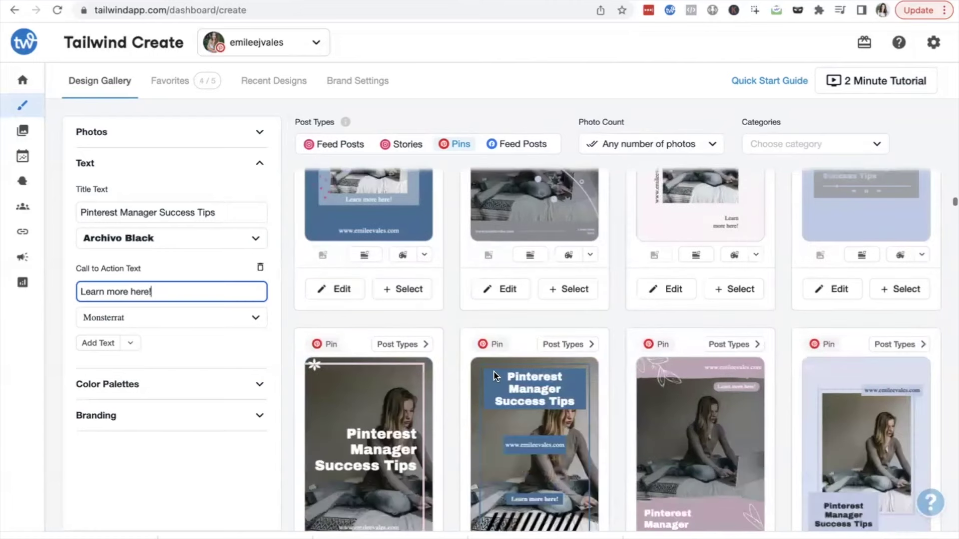
scroll(493, 371, down, 5)
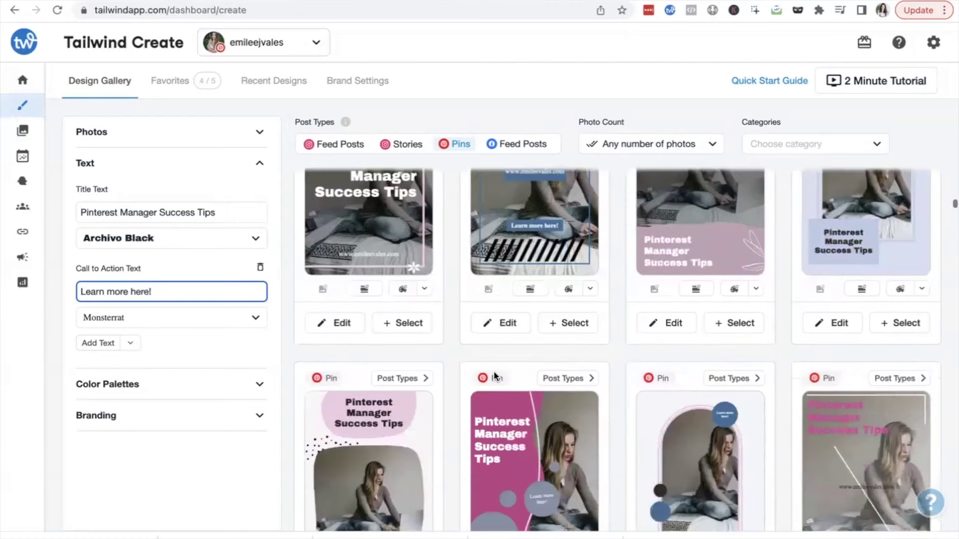
scroll(494, 372, down, 4)
scroll(494, 372, up, 2)
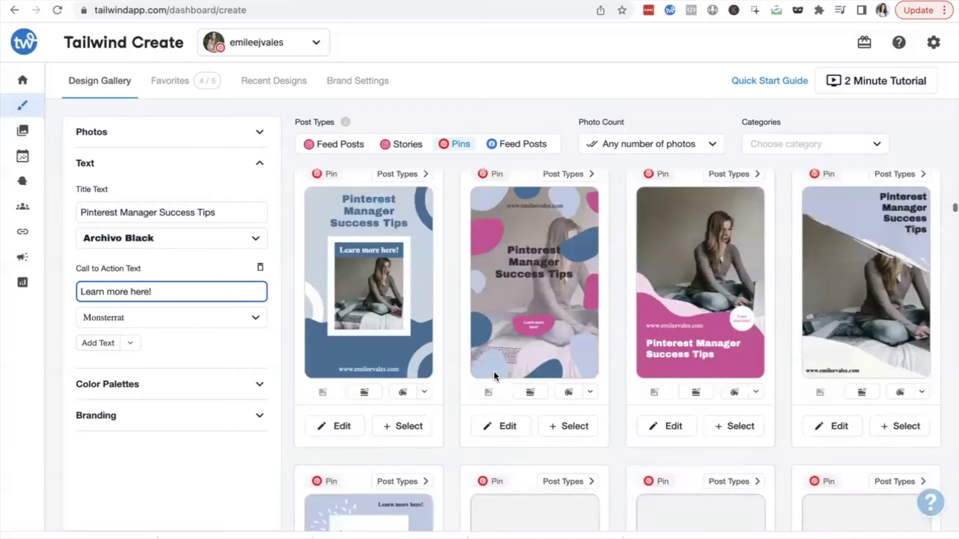
scroll(493, 371, down, 8)
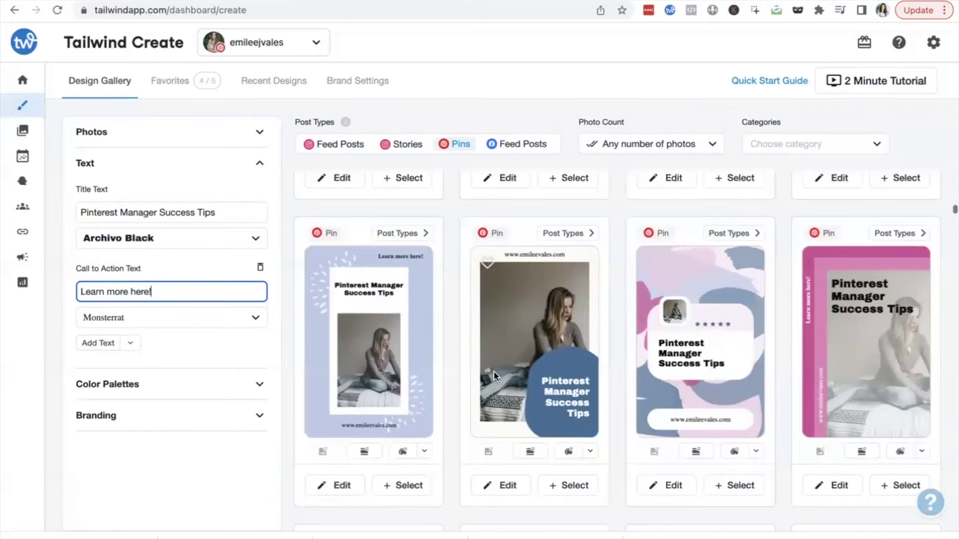
scroll(494, 370, up, 2)
scroll(494, 370, down, 1)
scroll(494, 371, down, 4)
scroll(493, 371, up, 2)
scroll(494, 371, down, 1)
scroll(494, 370, down, 2)
scroll(494, 370, up, 1)
scroll(493, 371, down, 4)
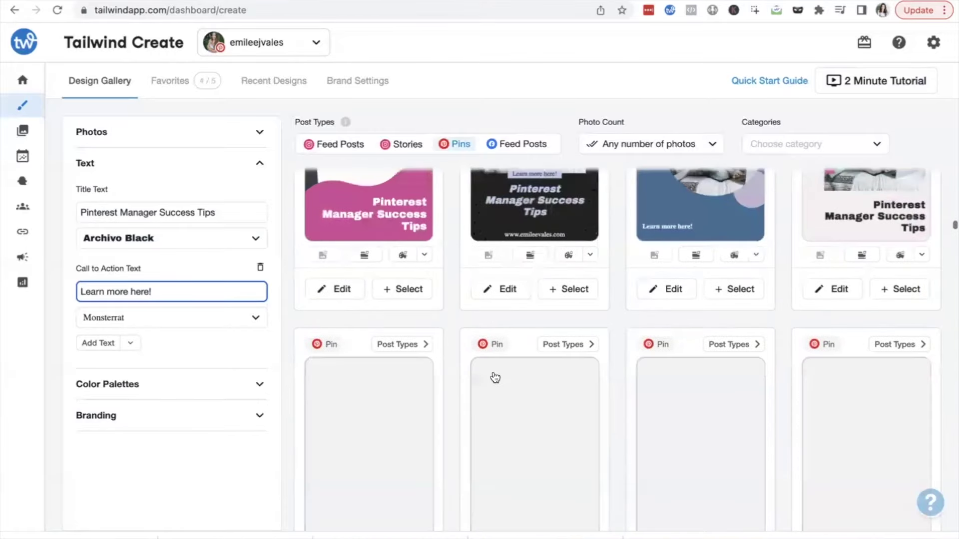
scroll(493, 370, up, 2)
scroll(495, 376, down, 5)
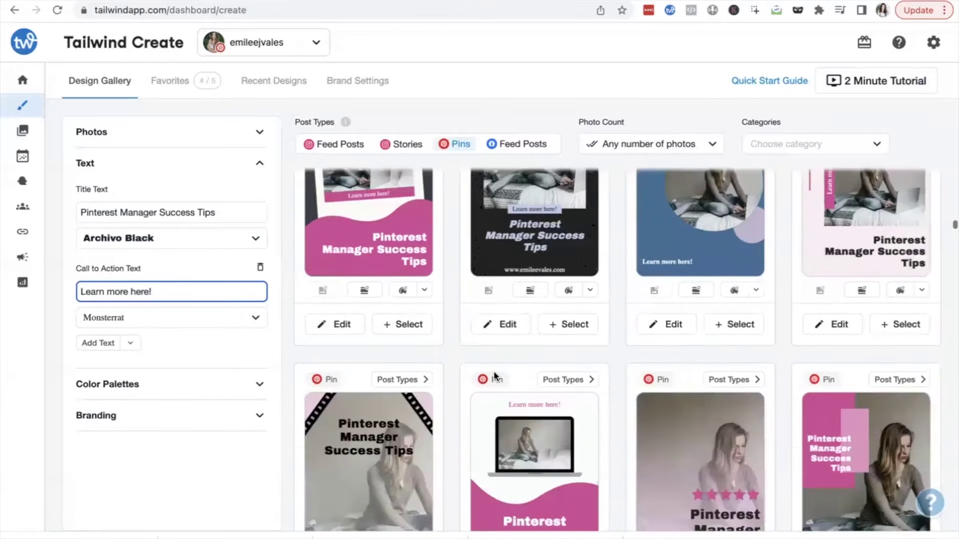
scroll(494, 376, up, 1)
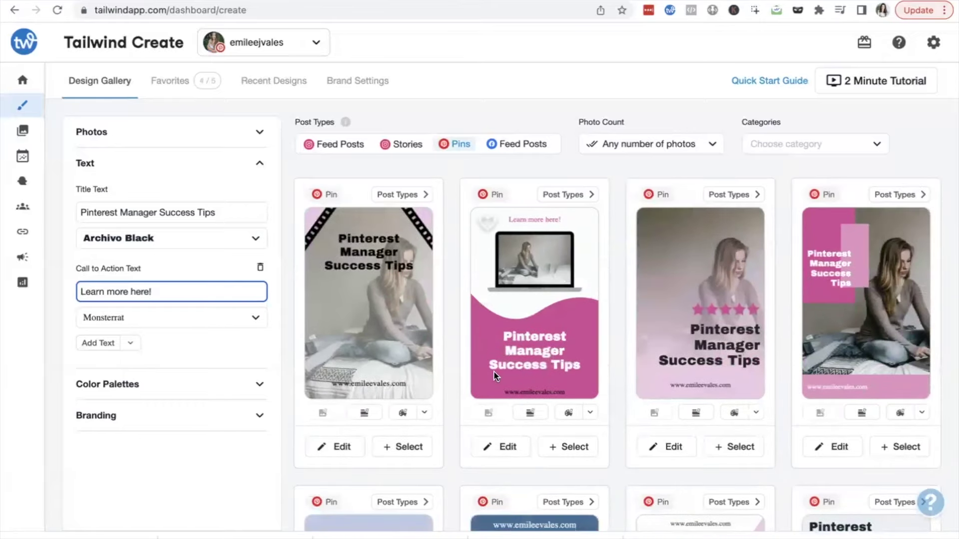
scroll(494, 373, up, 1)
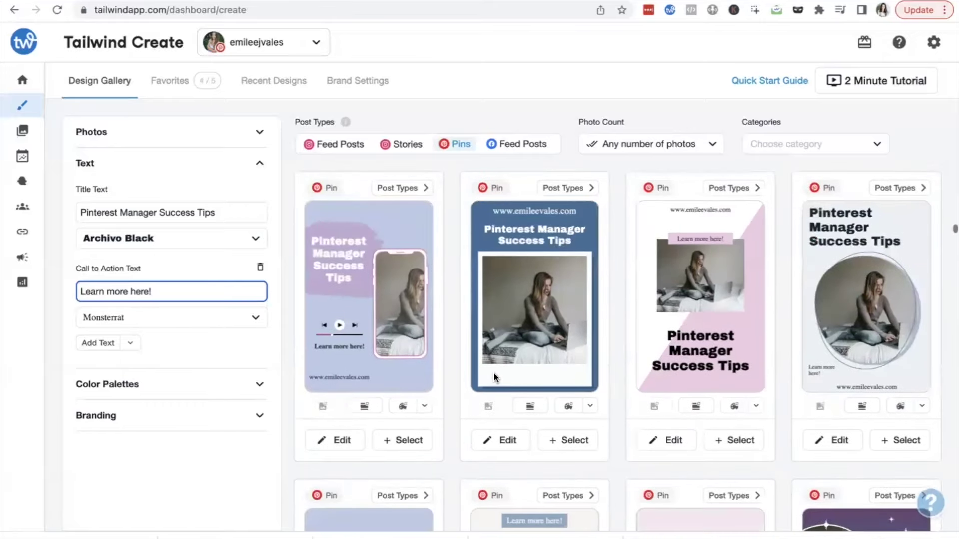
scroll(494, 373, down, 4)
scroll(493, 373, down, 8)
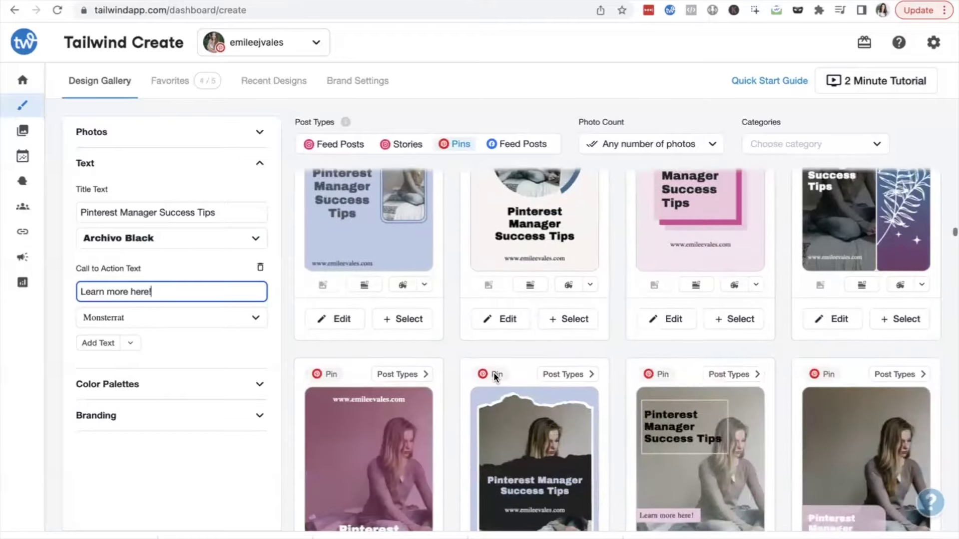
scroll(493, 373, down, 9)
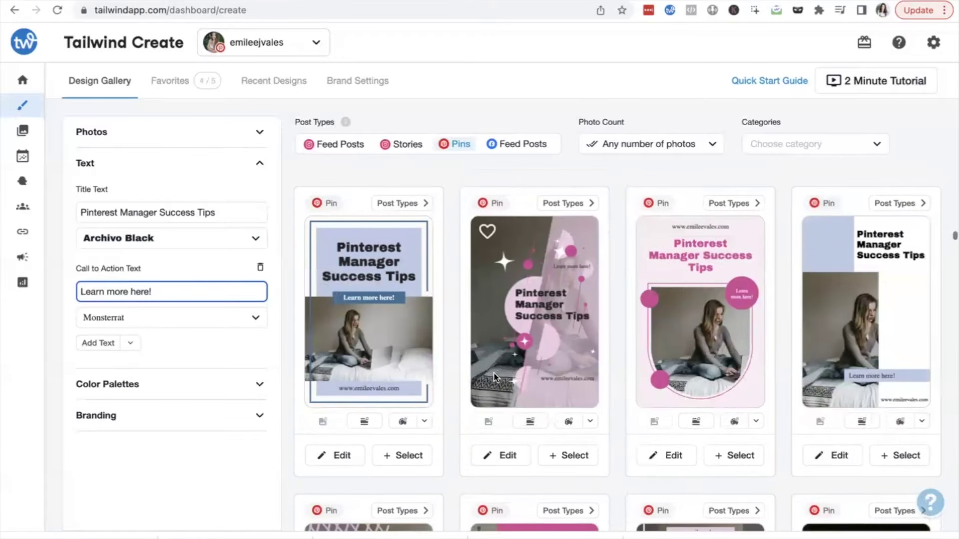
scroll(494, 376, down, 10)
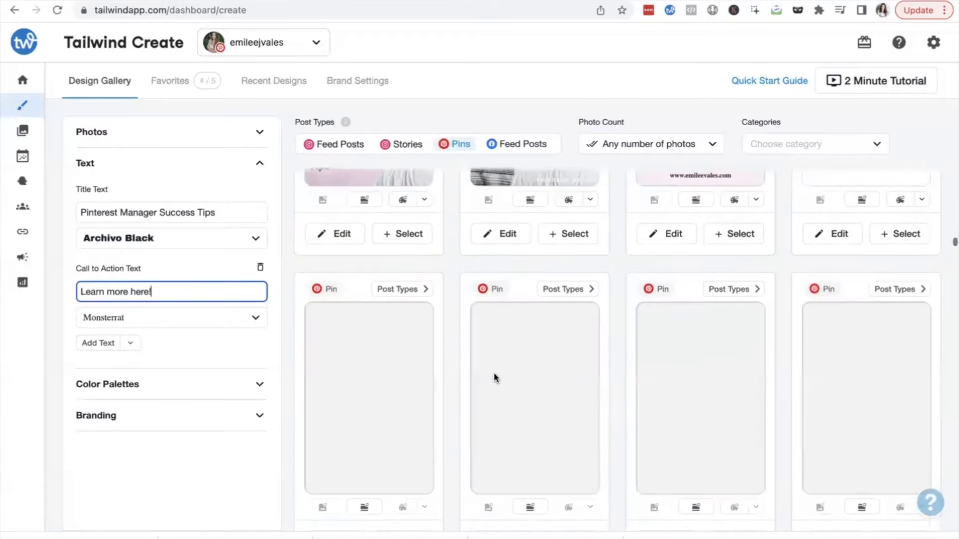
scroll(493, 372, down, 3)
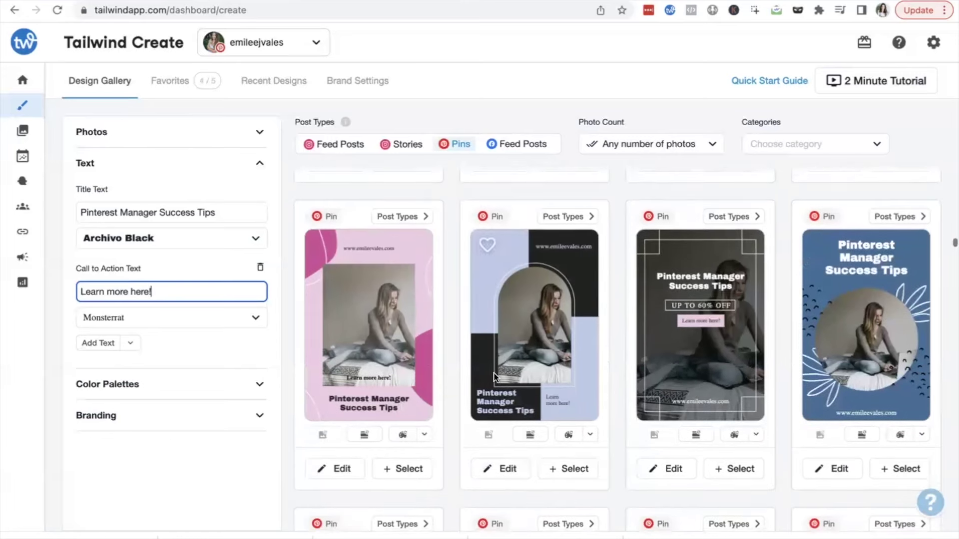
scroll(494, 373, down, 10)
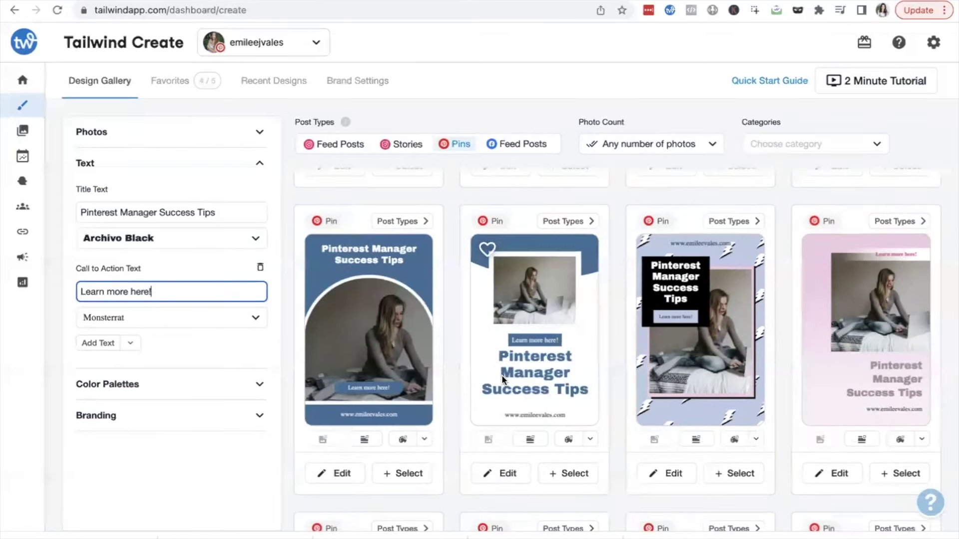
- Select the white pin design with the blue top corners, review it and send it to scheduling for the already chosen Pinterest account
scroll(525, 381, down, 2)
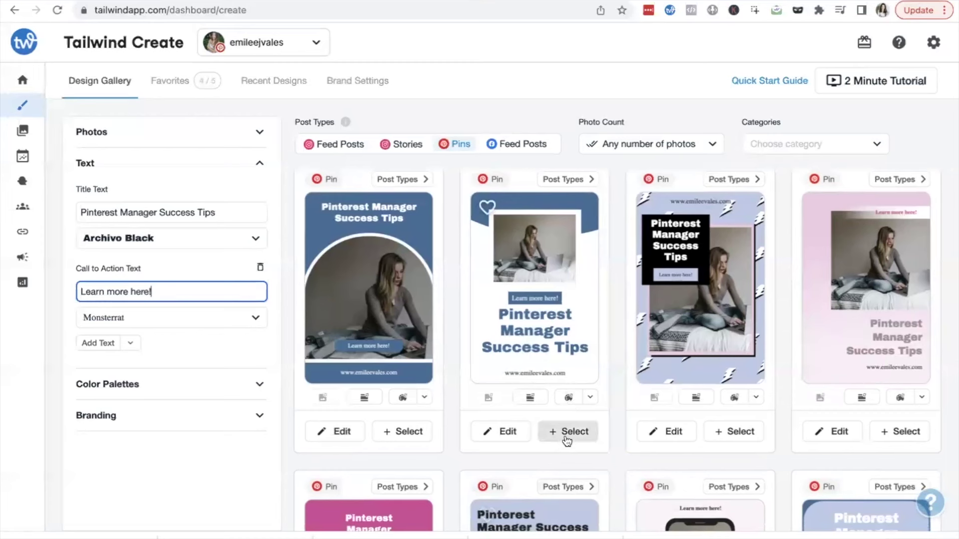
click(568, 433)
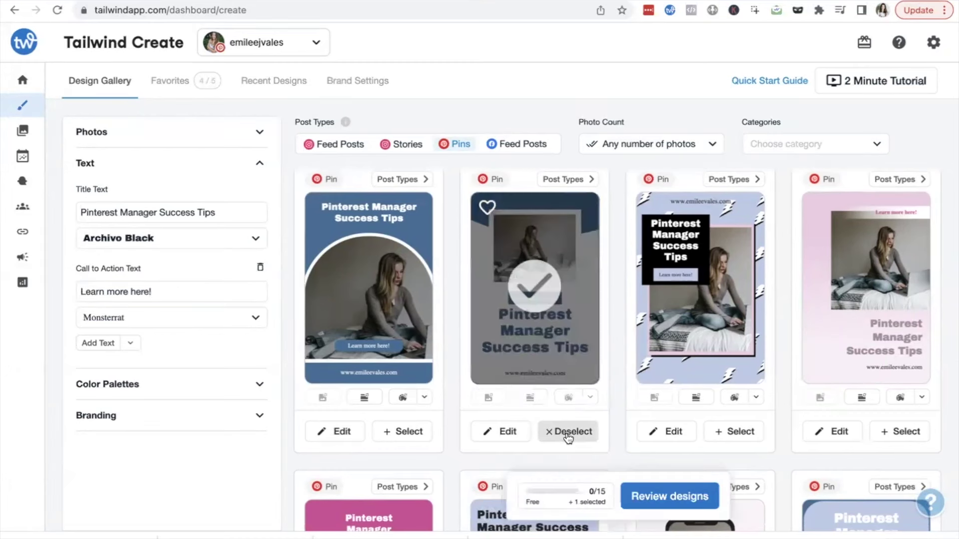
click(669, 496)
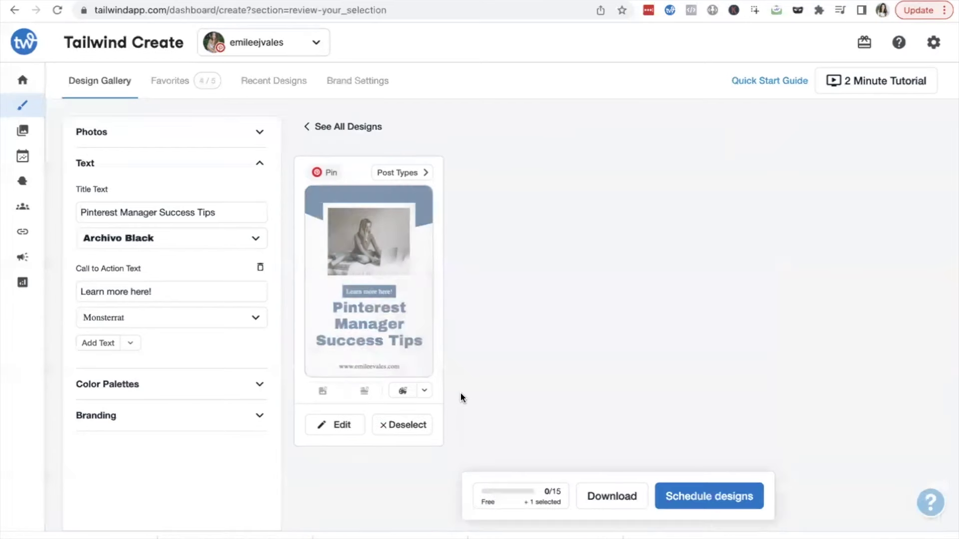
click(705, 495)
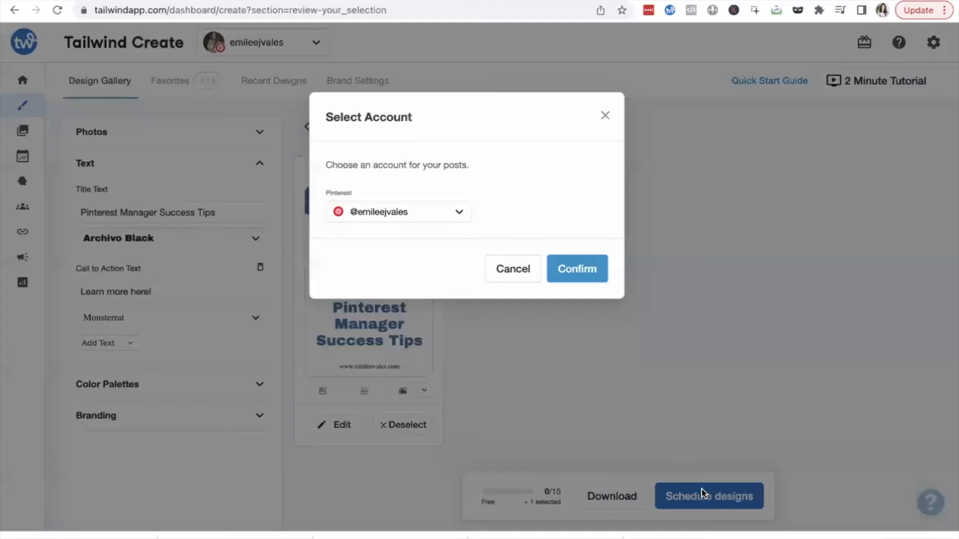
click(576, 264)
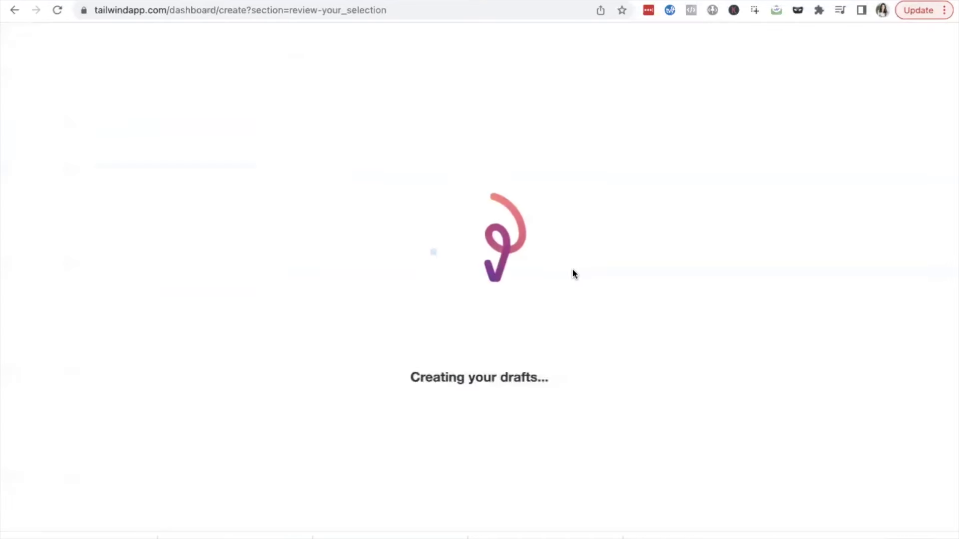
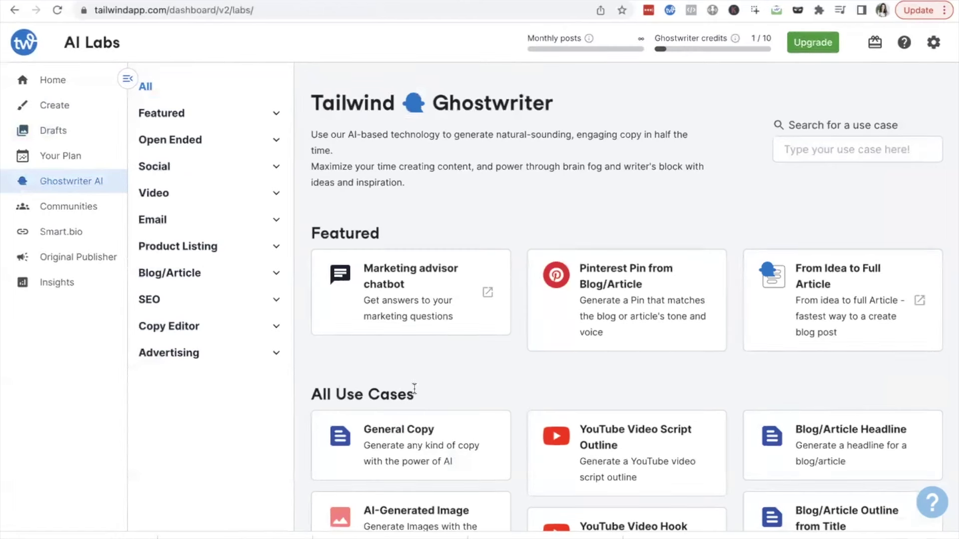
- Examine the list of Ghostwriter AI use cases, covering social, video, email, product listing, blog, SEO and advertising copy
scroll(638, 405, down, 2)
scroll(639, 409, down, 6)
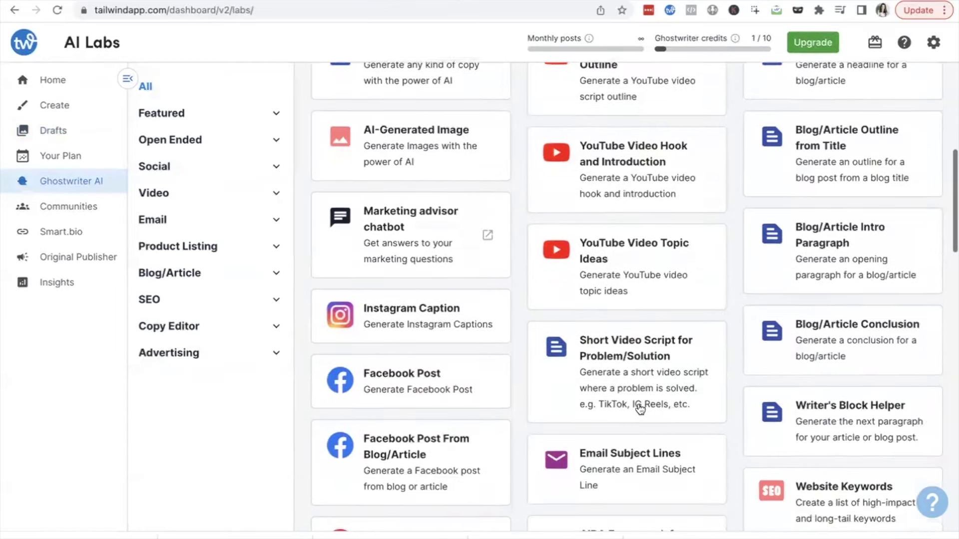
scroll(639, 408, down, 3)
scroll(630, 381, down, 2)
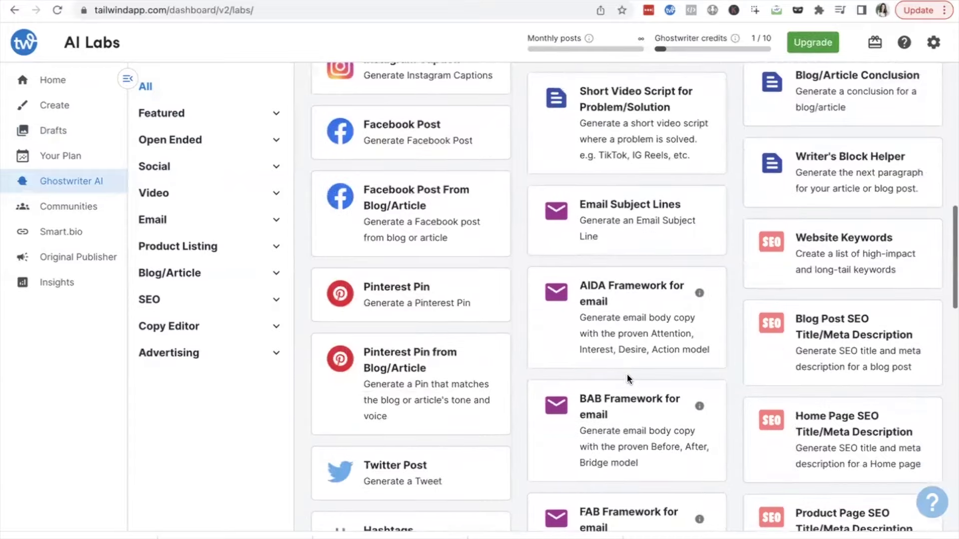
scroll(418, 379, down, 8)
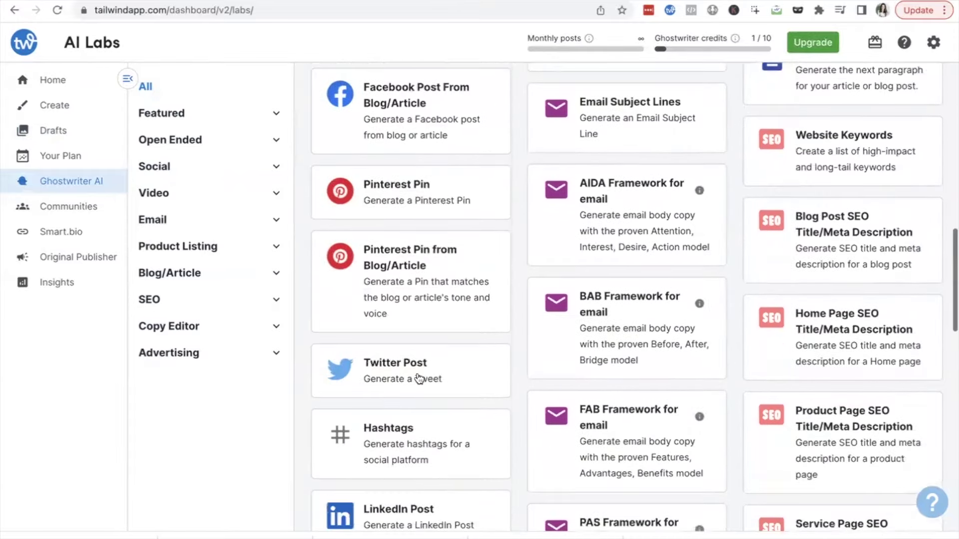
scroll(419, 378, down, 7)
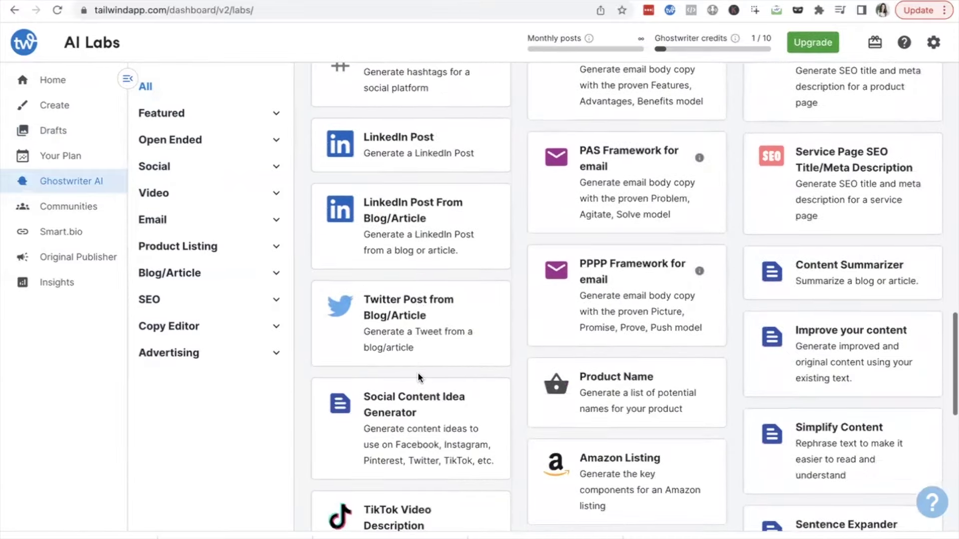
scroll(549, 175, up, 1)
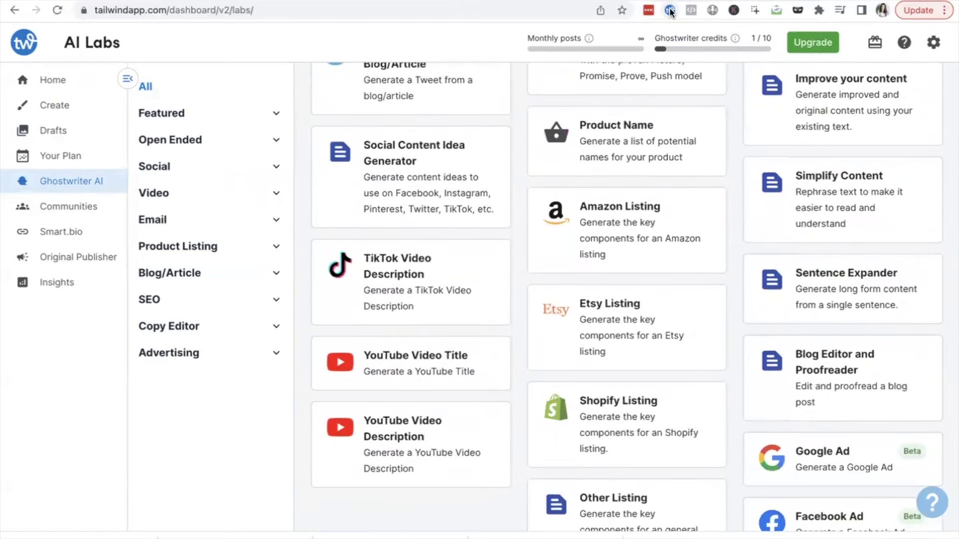
mouse_move(679, 63)
scroll(729, 383, up, 3)
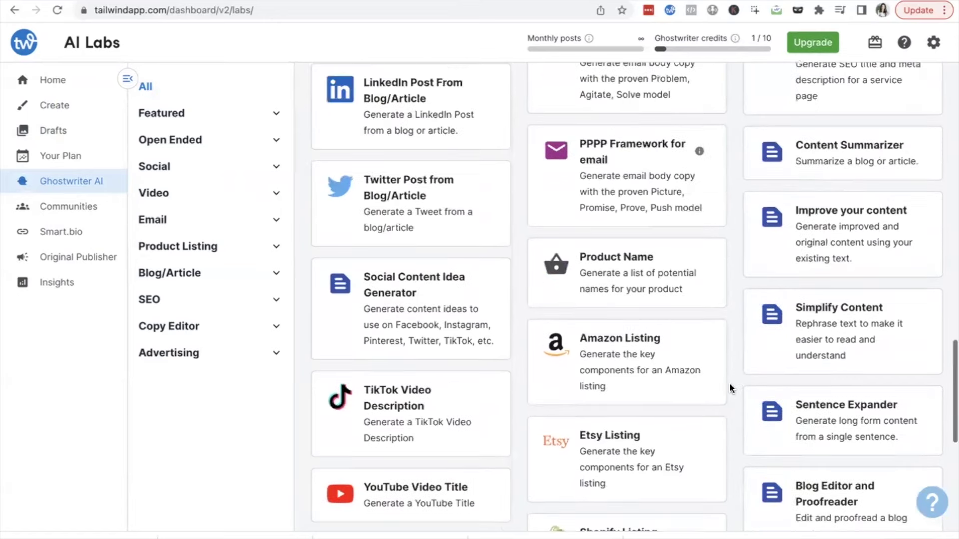
scroll(730, 384, up, 9)
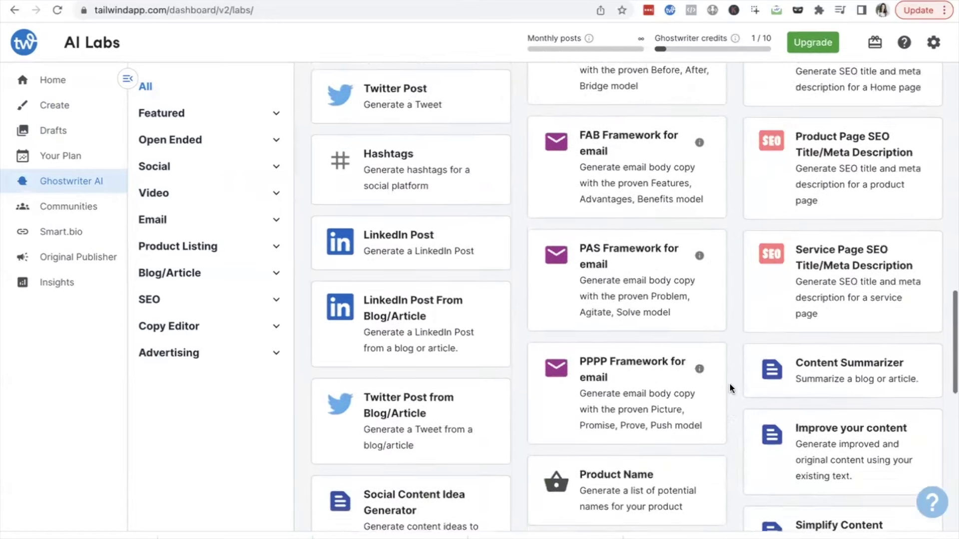
- Expand the featured Pinterest Pin from Blog/Article use case to inspect its input field, and look over the use cases below
scroll(730, 384, up, 7)
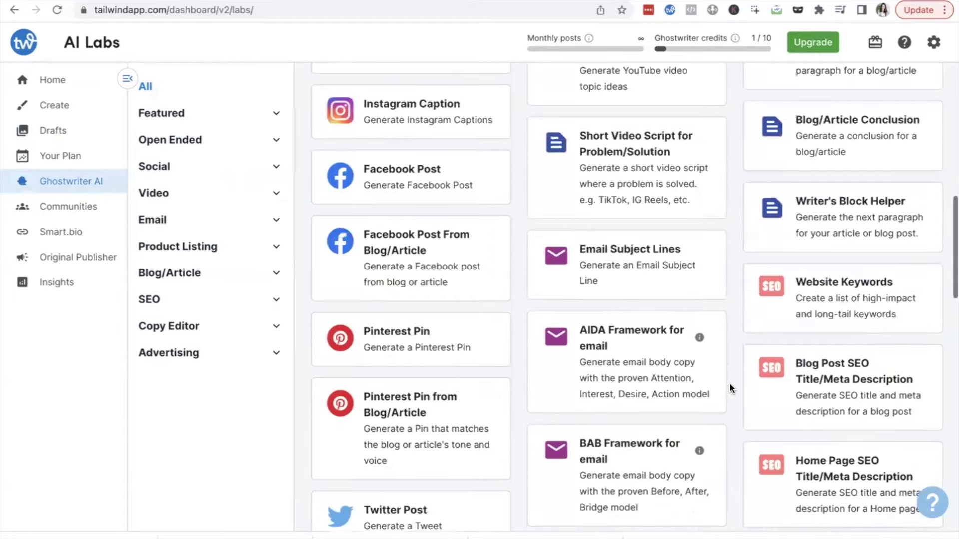
scroll(730, 388, up, 6)
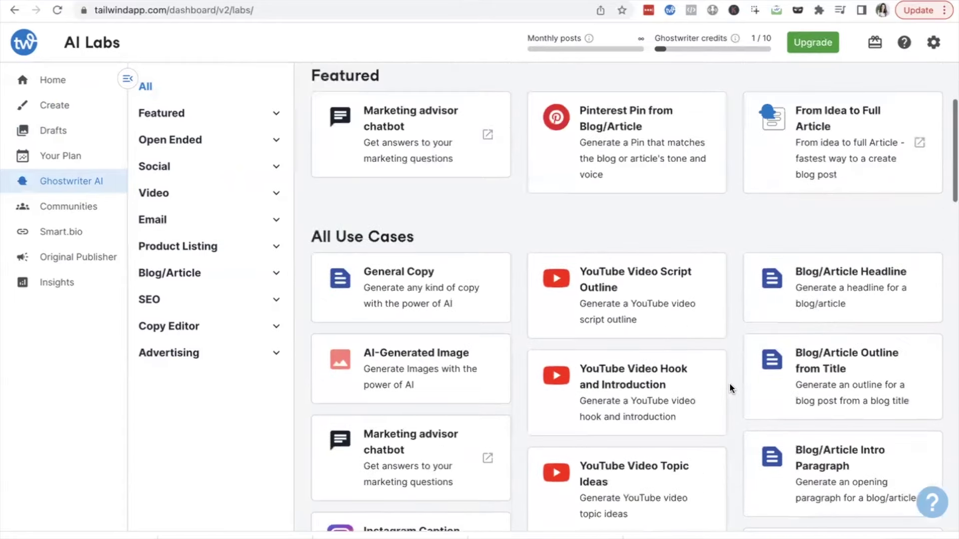
scroll(729, 383, up, 1)
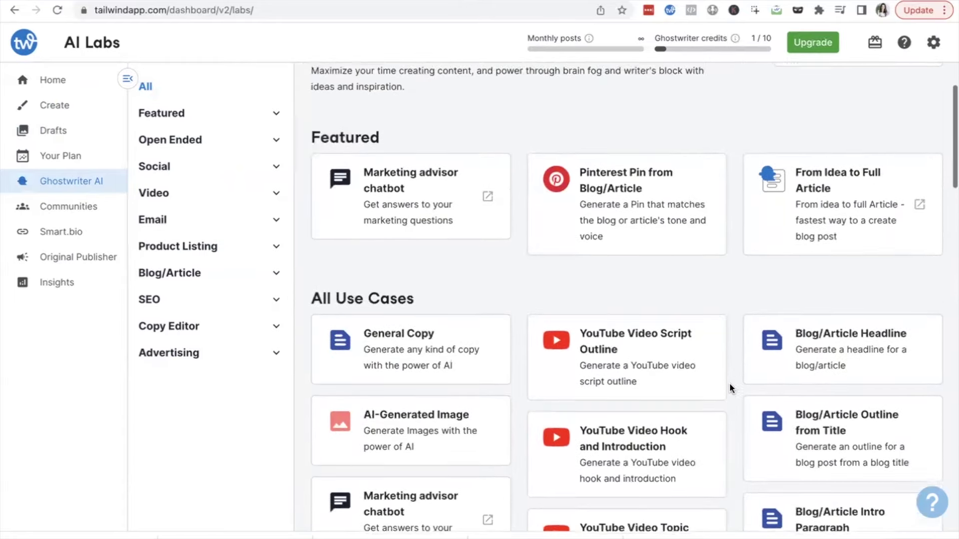
click(613, 239)
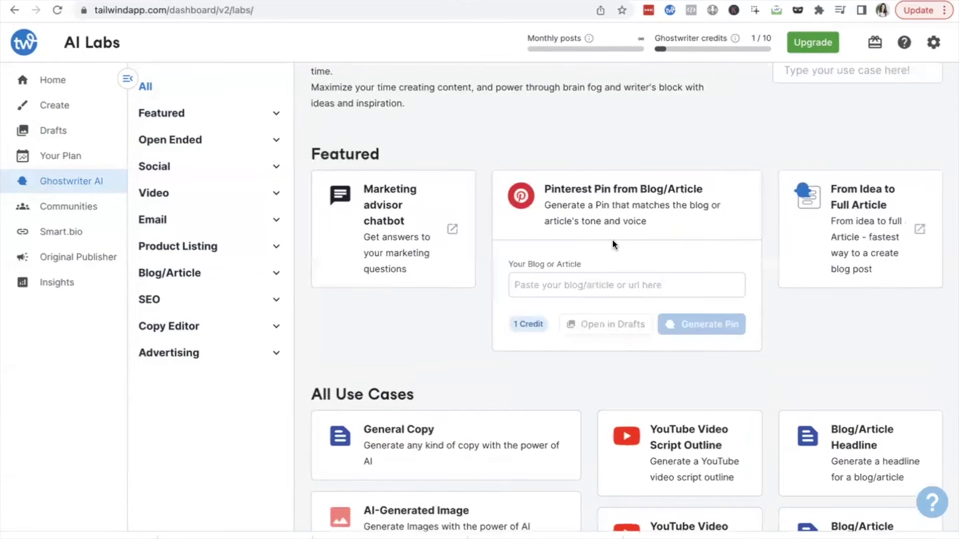
click(564, 282)
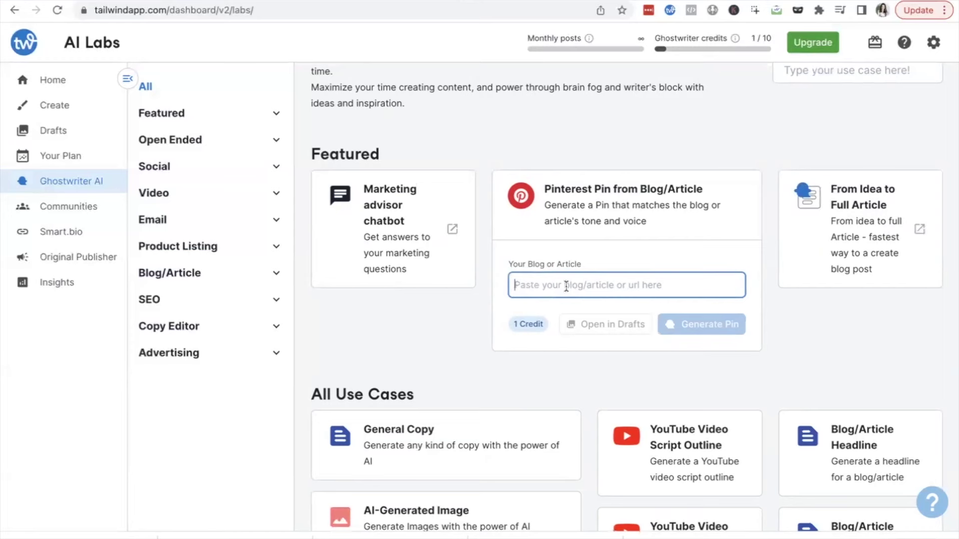
click(436, 325)
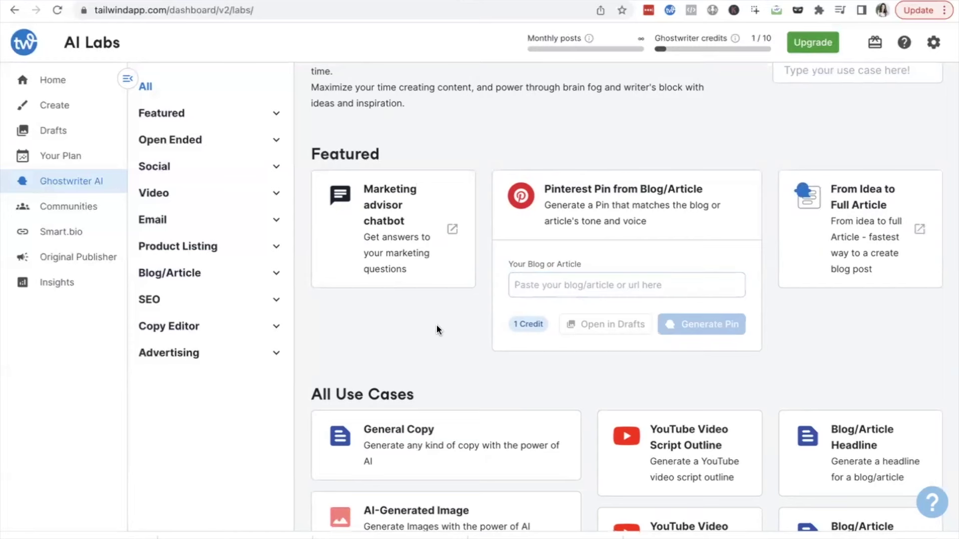
scroll(450, 437, down, 2)
scroll(449, 437, down, 4)
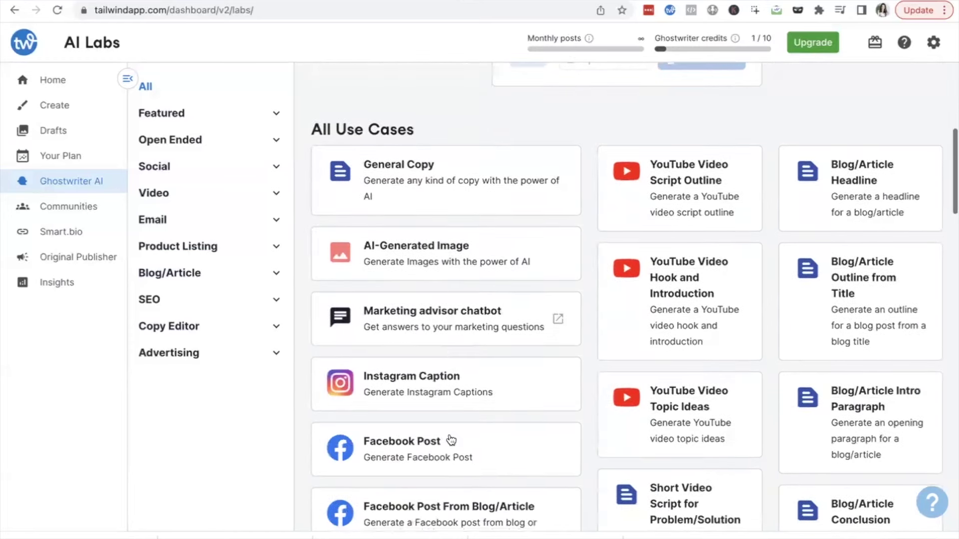
- Open the Communities page and dismiss the browser notification request and other pop-ups covering it
click(80, 211)
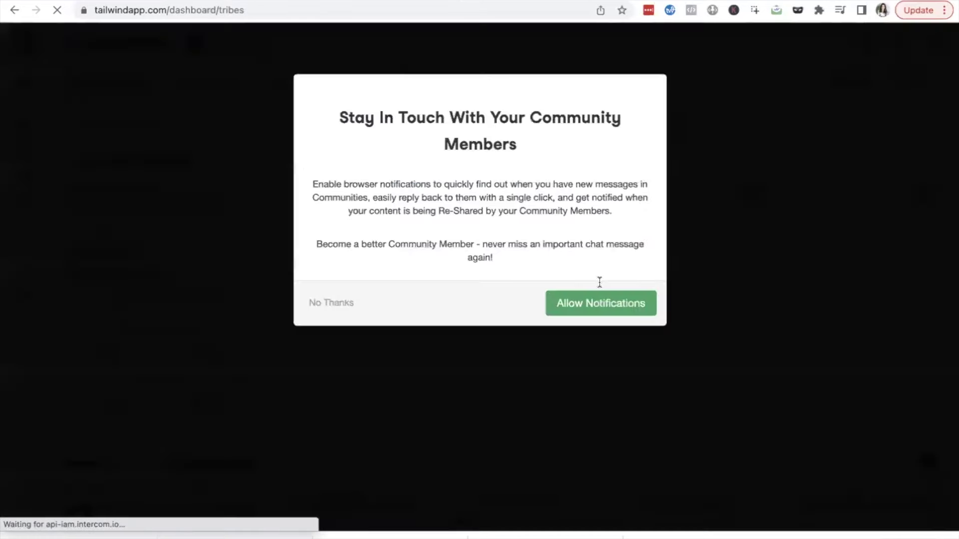
click(505, 458)
click(699, 172)
mouse_move(393, 220)
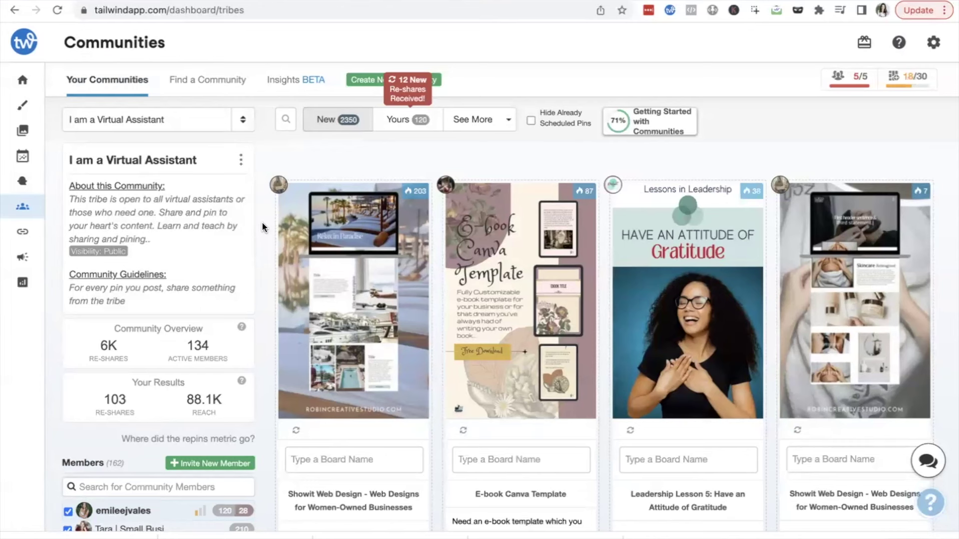
- Look through the I am a Virtual Assistant community's member list and its feed of newly shared pins
scroll(197, 392, down, 2)
scroll(197, 391, down, 3)
mouse_move(199, 397)
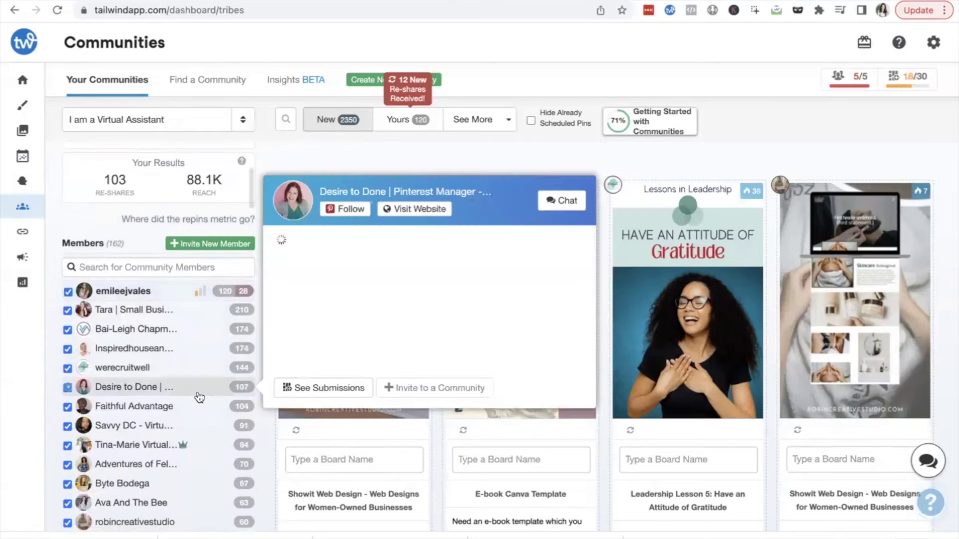
scroll(209, 175, up, 5)
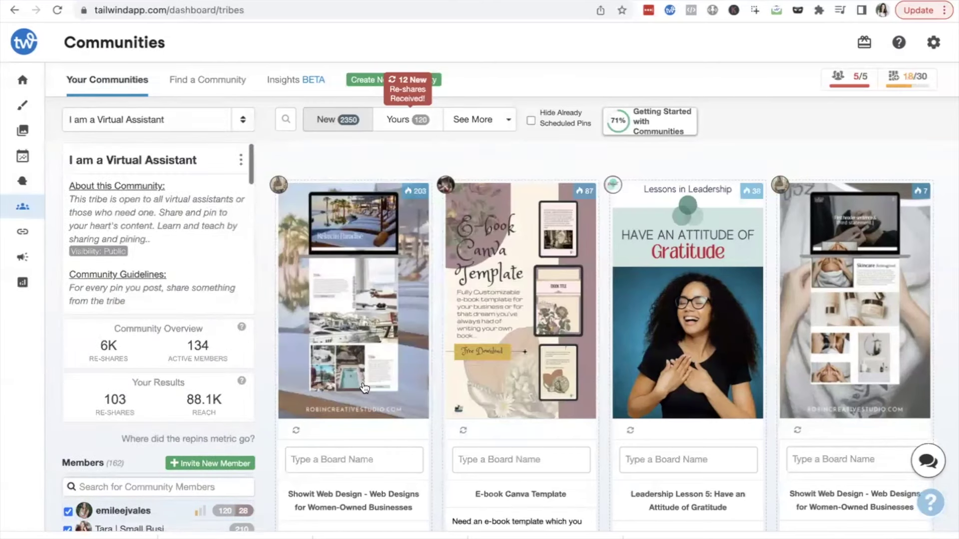
scroll(364, 388, down, 1)
scroll(360, 379, up, 1)
scroll(398, 317, down, 5)
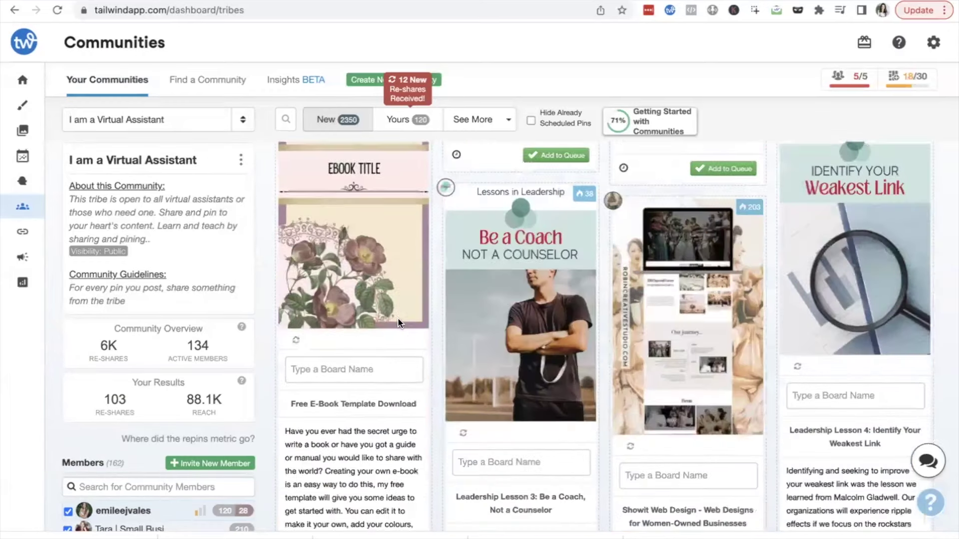
scroll(398, 318, down, 5)
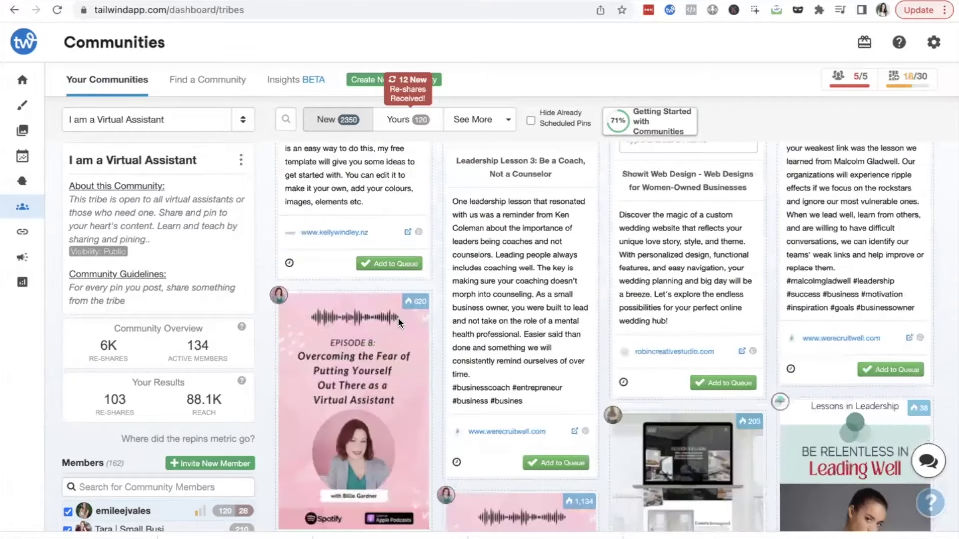
scroll(399, 322, down, 5)
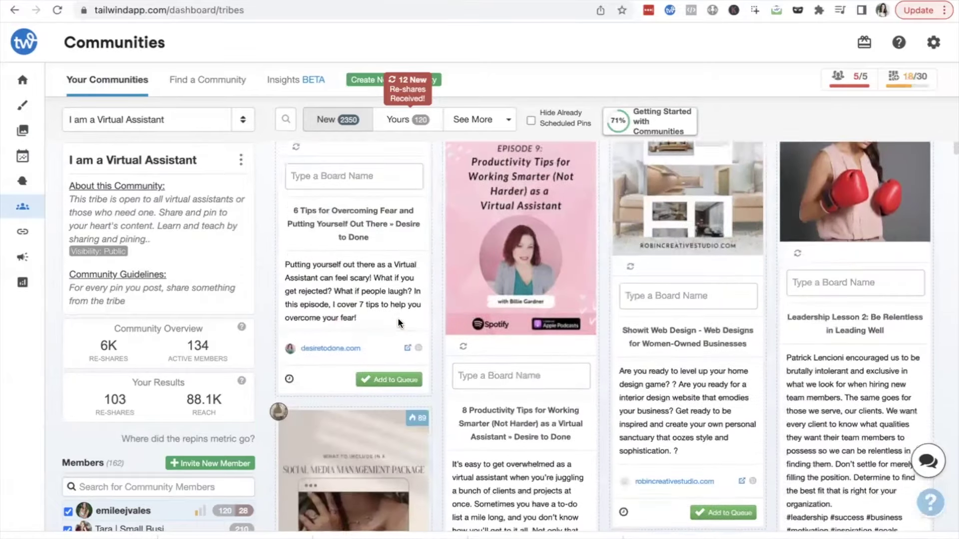
scroll(398, 323, down, 5)
scroll(397, 318, down, 2)
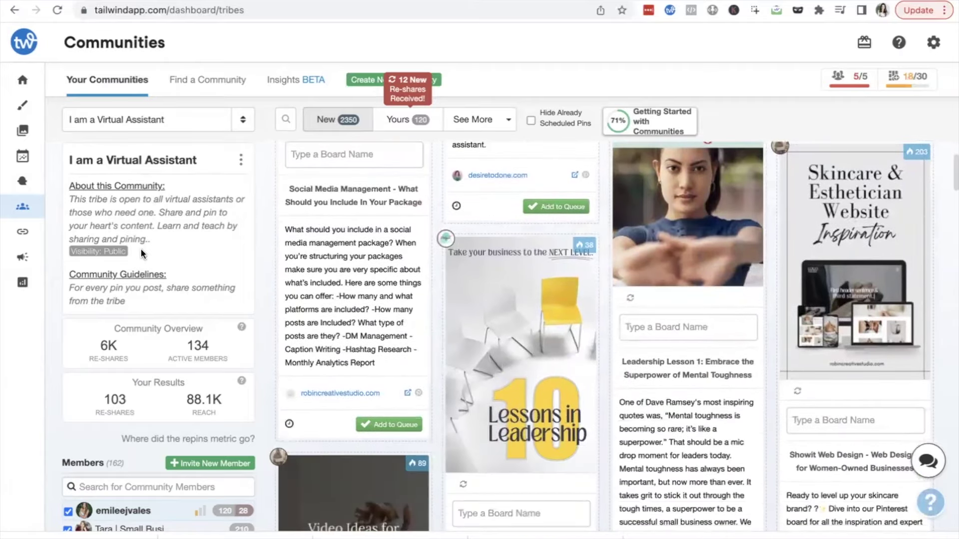
- Read the Community Guidelines, highlighting the rule about sharing something from the tribe for every pin posted
drag(133, 299, 129, 288)
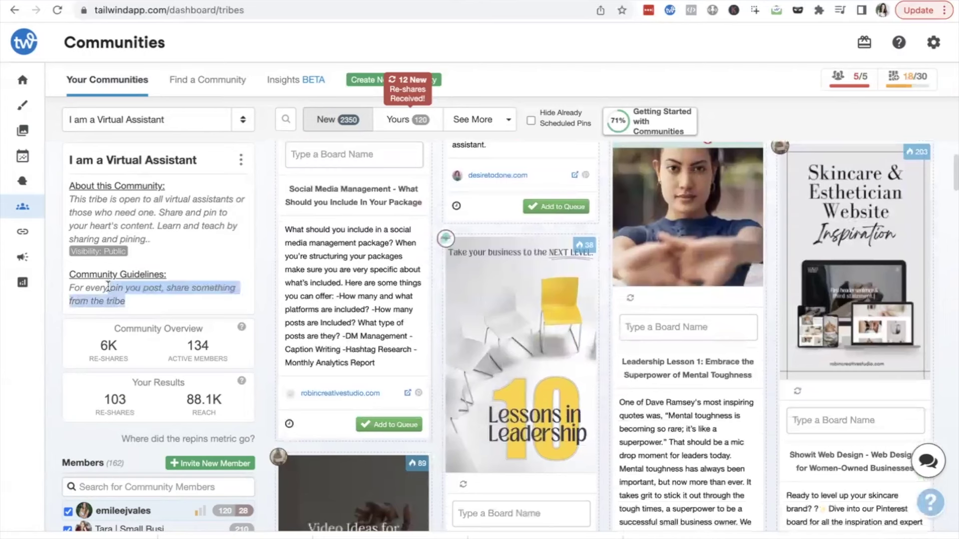
click(146, 130)
click(162, 303)
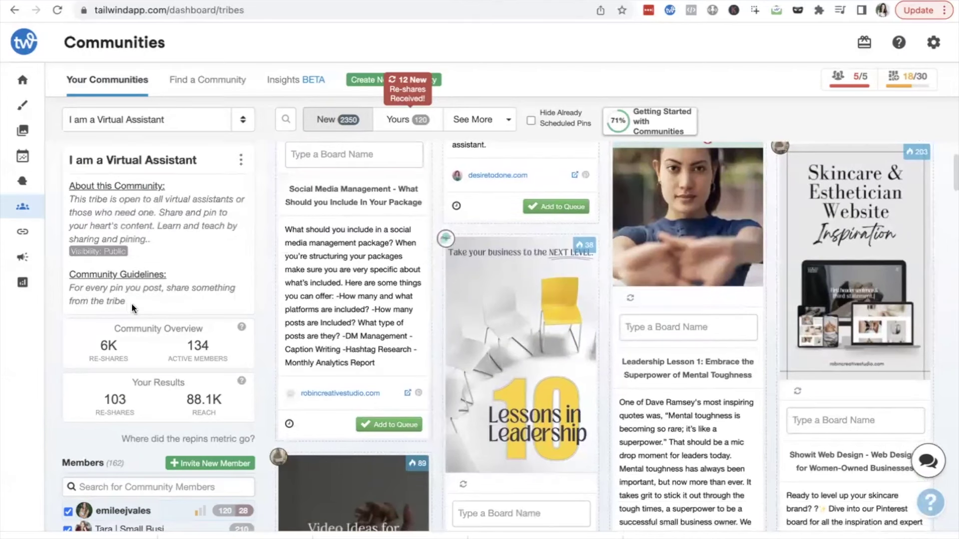
drag(128, 301, 70, 292)
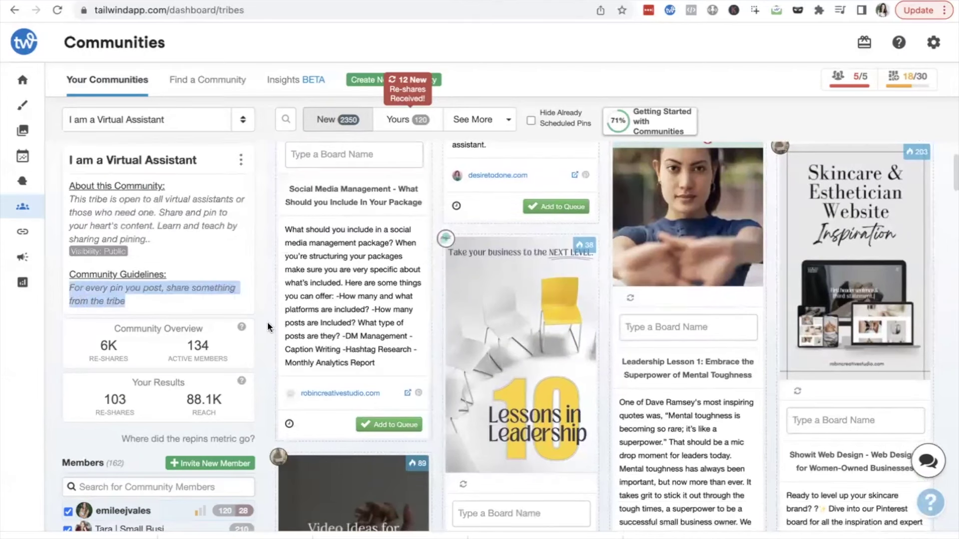
click(180, 302)
drag(126, 301, 106, 303)
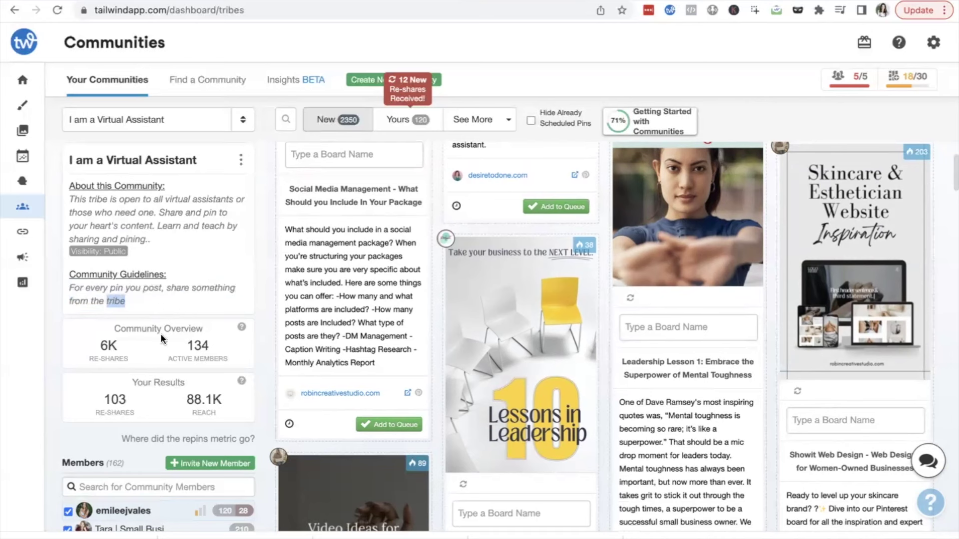
click(130, 301)
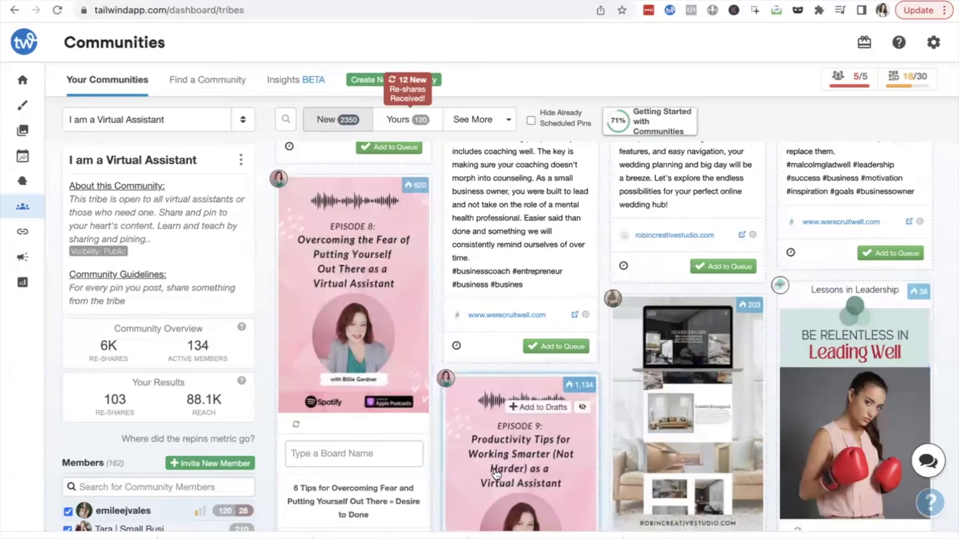
- Browse further through the community's new pins, examining their designs, descriptions, board fields and queue options
scroll(492, 468, up, 3)
scroll(496, 468, up, 5)
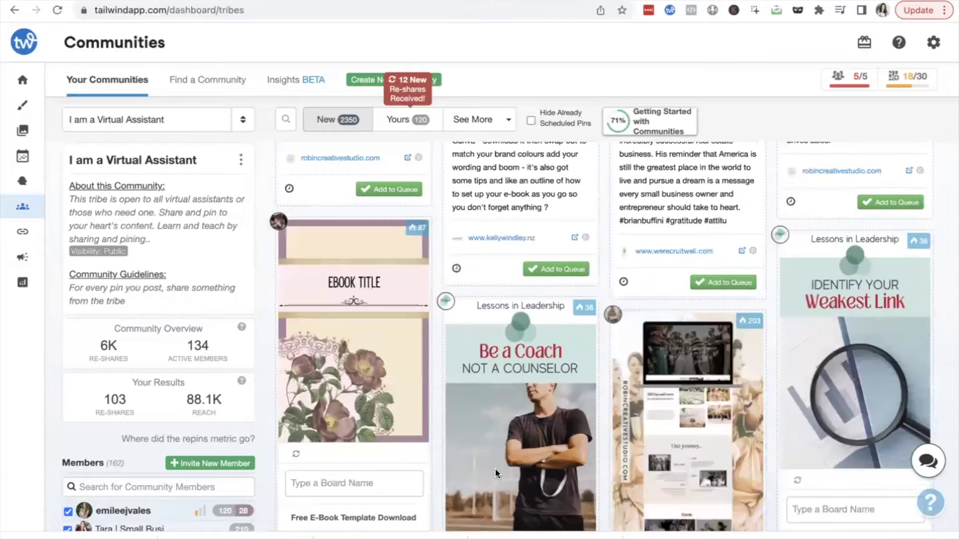
scroll(684, 412, down, 2)
scroll(685, 412, up, 2)
scroll(685, 413, down, 5)
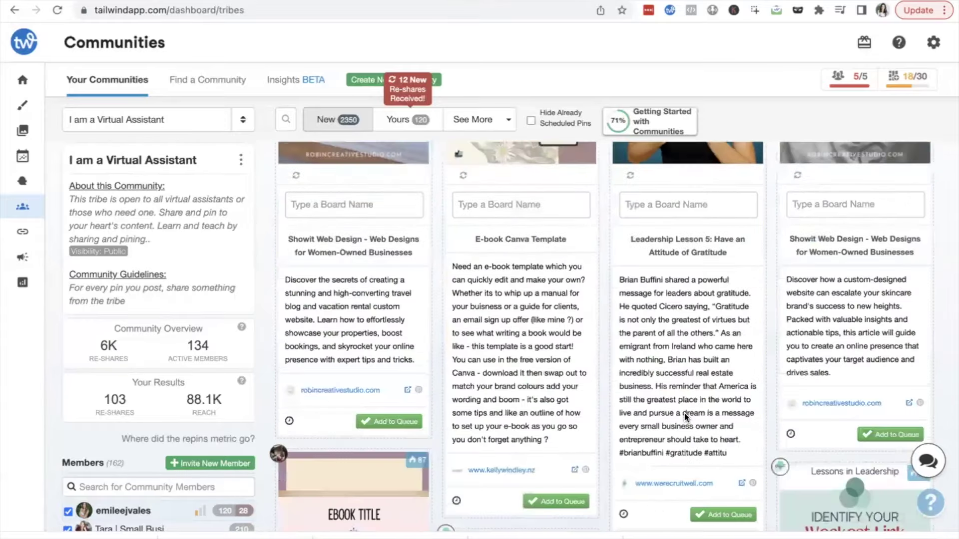
scroll(685, 413, down, 15)
scroll(684, 412, down, 15)
scroll(685, 412, down, 10)
scroll(684, 412, up, 6)
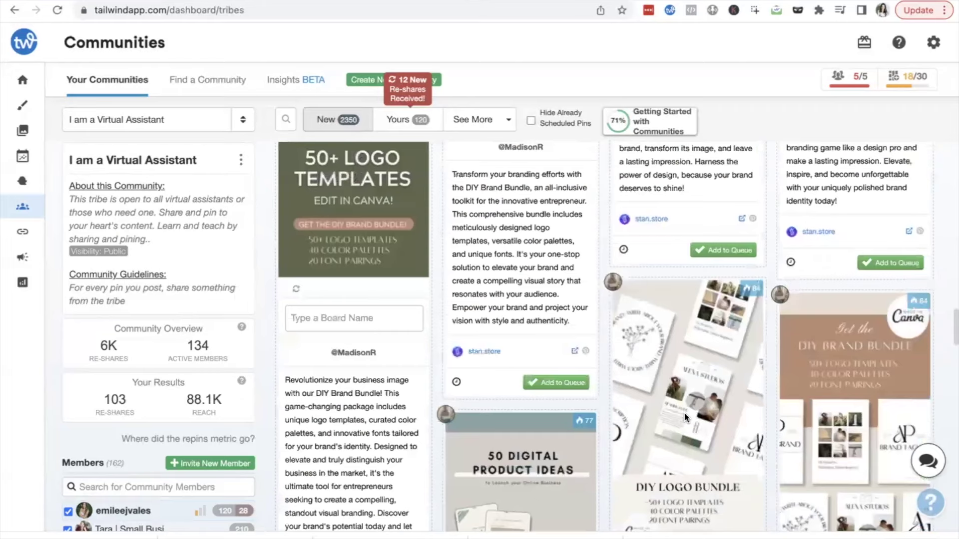
scroll(684, 412, up, 2)
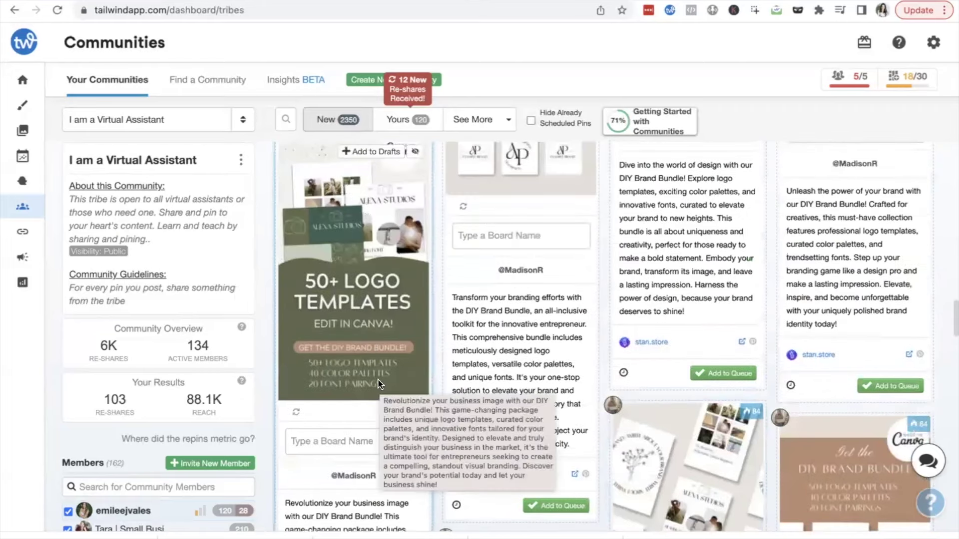
scroll(499, 421, down, 5)
scroll(500, 426, down, 8)
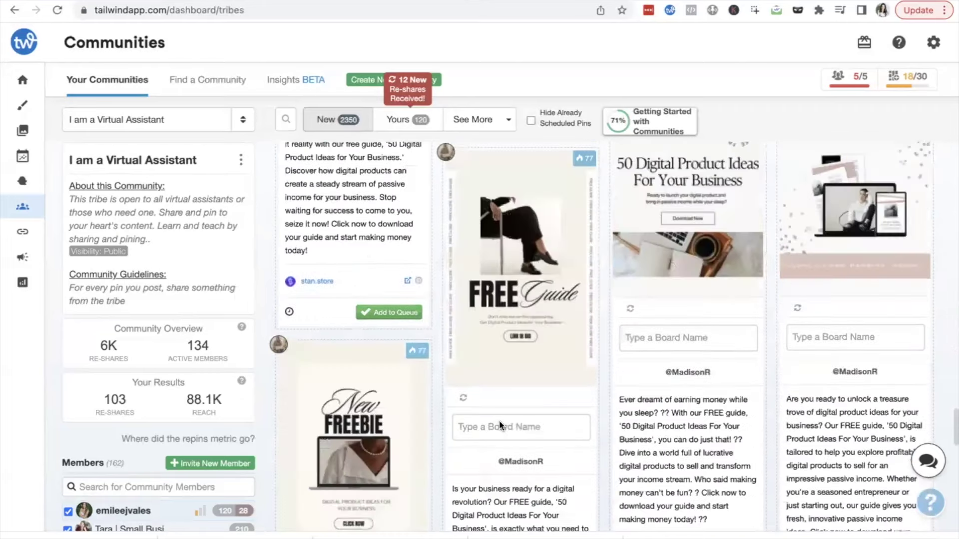
scroll(499, 421, down, 10)
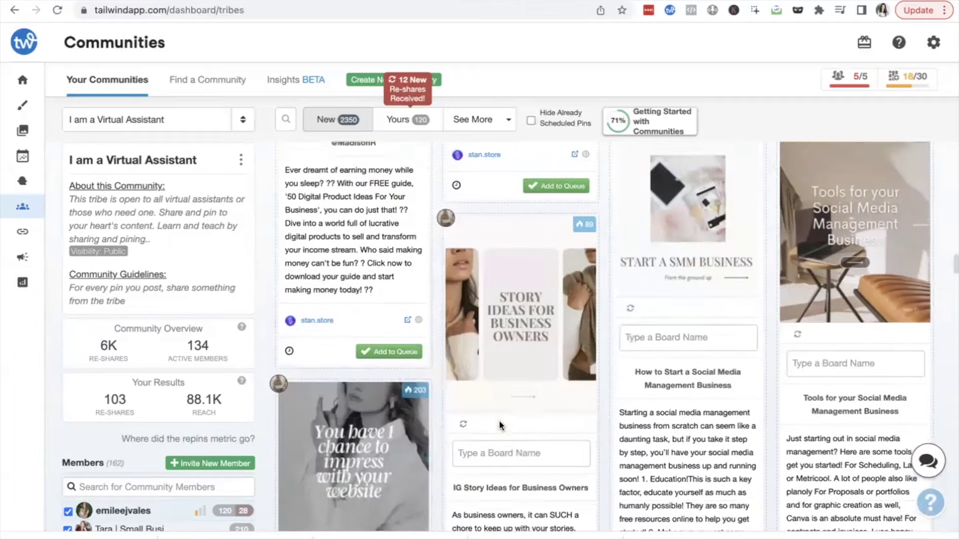
scroll(499, 421, down, 10)
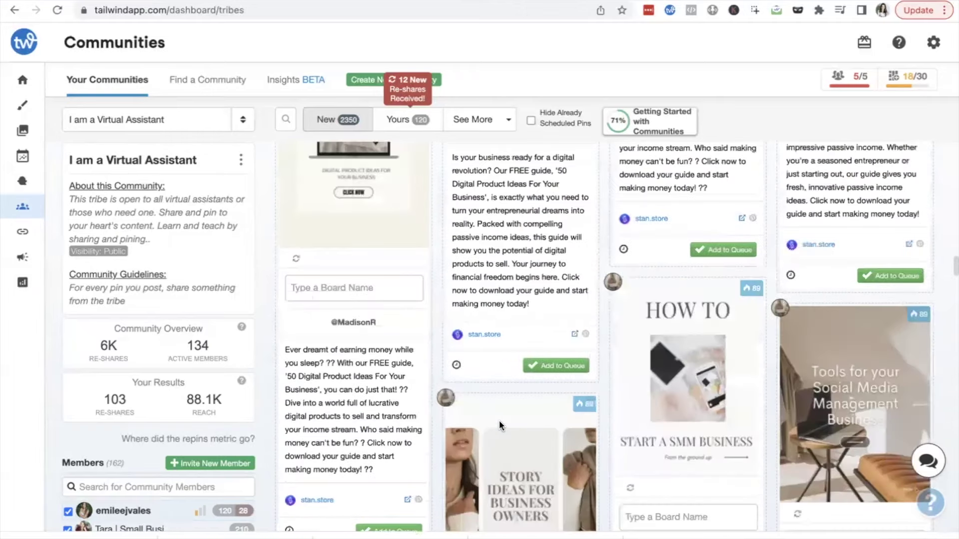
scroll(499, 420, down, 5)
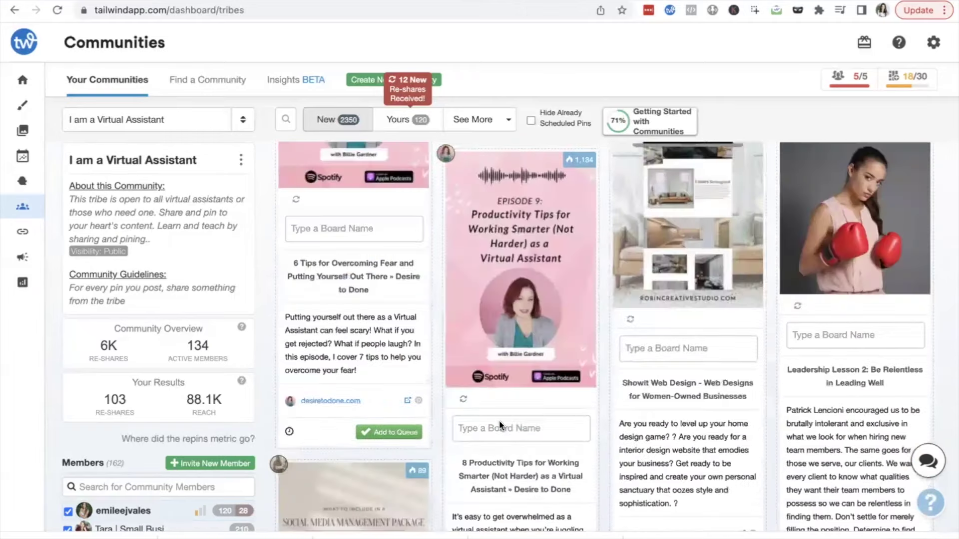
scroll(501, 426, down, 5)
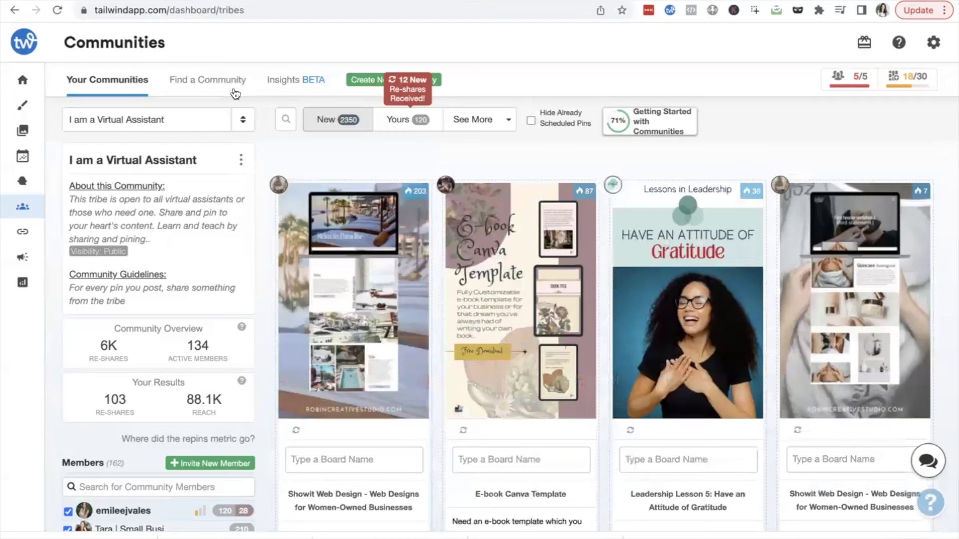
- Open the Find a Community page and dismiss the prompt to reconnect the Instagram account
click(228, 83)
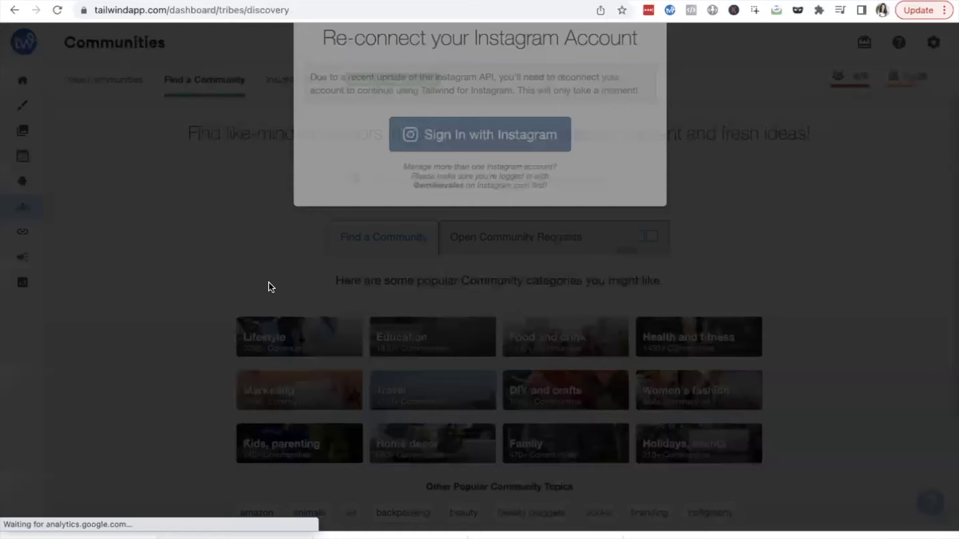
click(225, 262)
scroll(497, 264, down, 1)
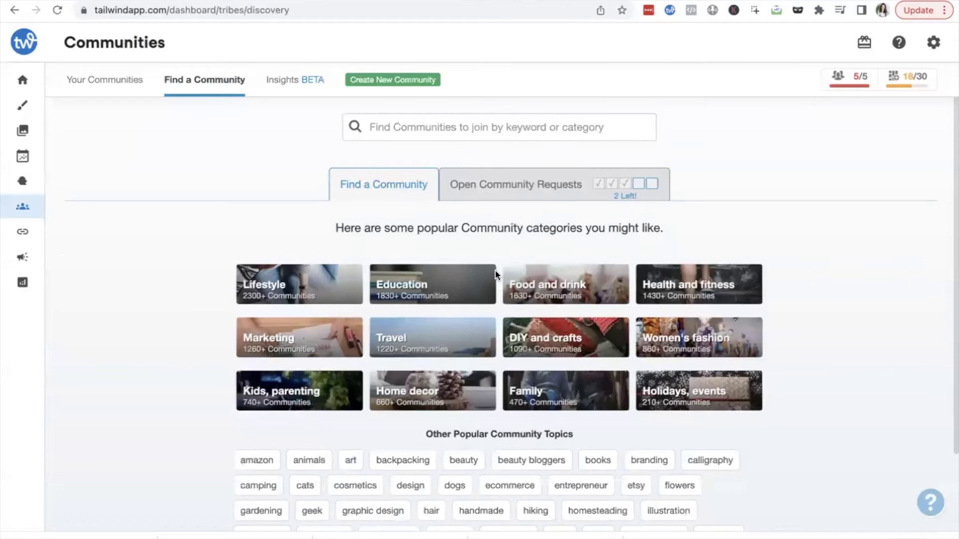
- Find communities in the Home decor category under the home diy topic and review their members and activity
click(416, 128)
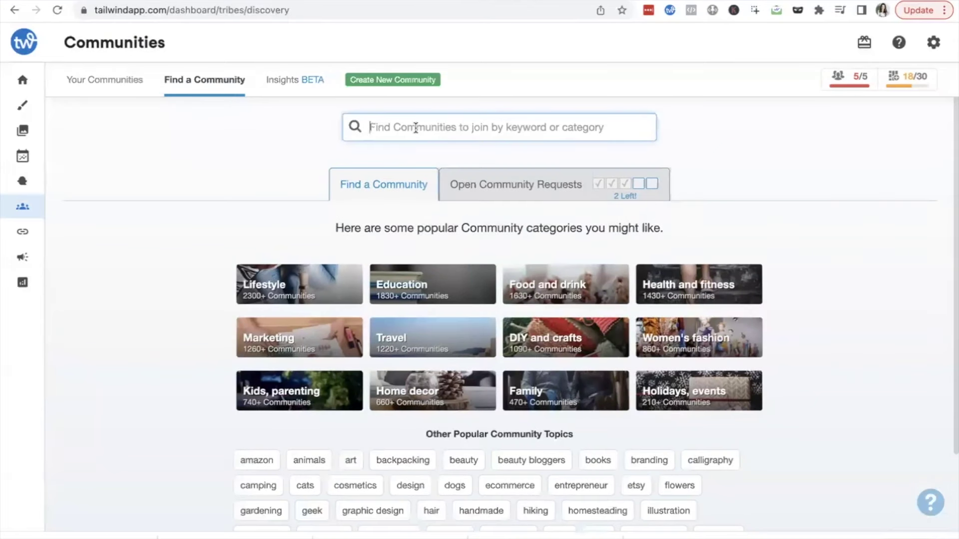
click(419, 400)
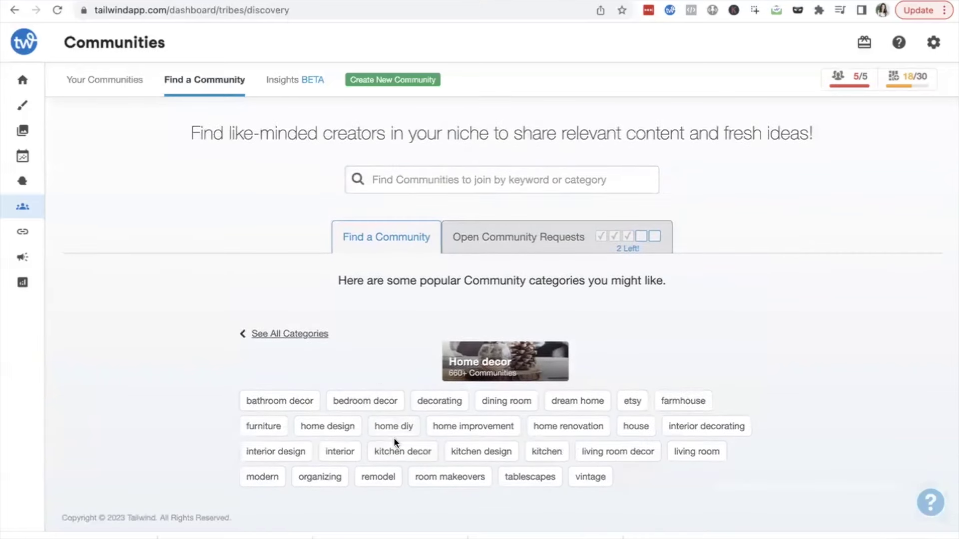
click(395, 427)
scroll(395, 425, down, 2)
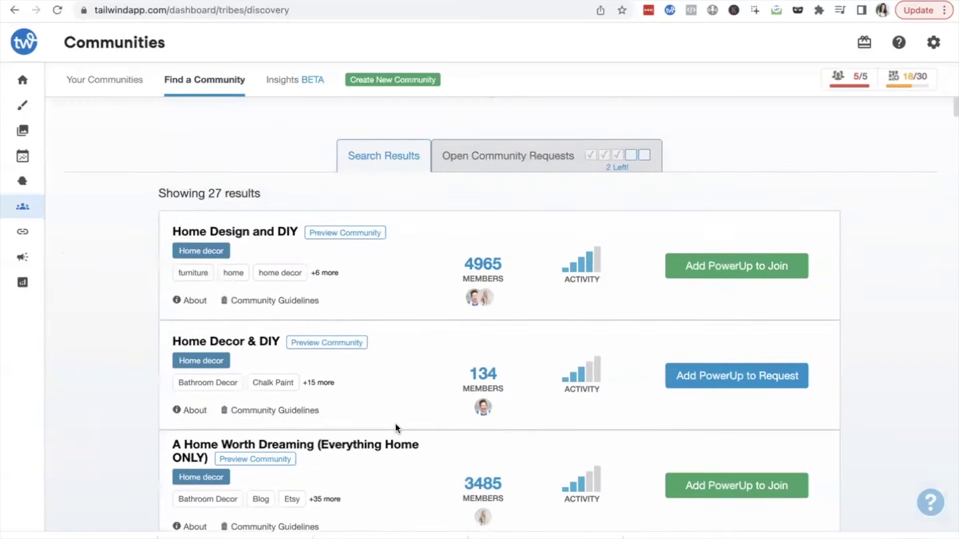
scroll(422, 323, down, 1)
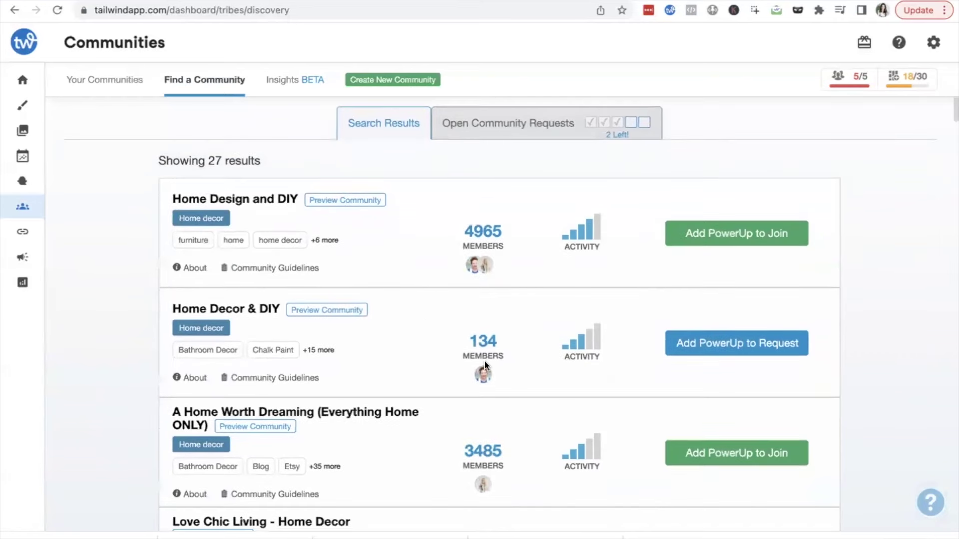
- Compare the activity levels and the join or request options of the communities found for home diy
mouse_move(716, 242)
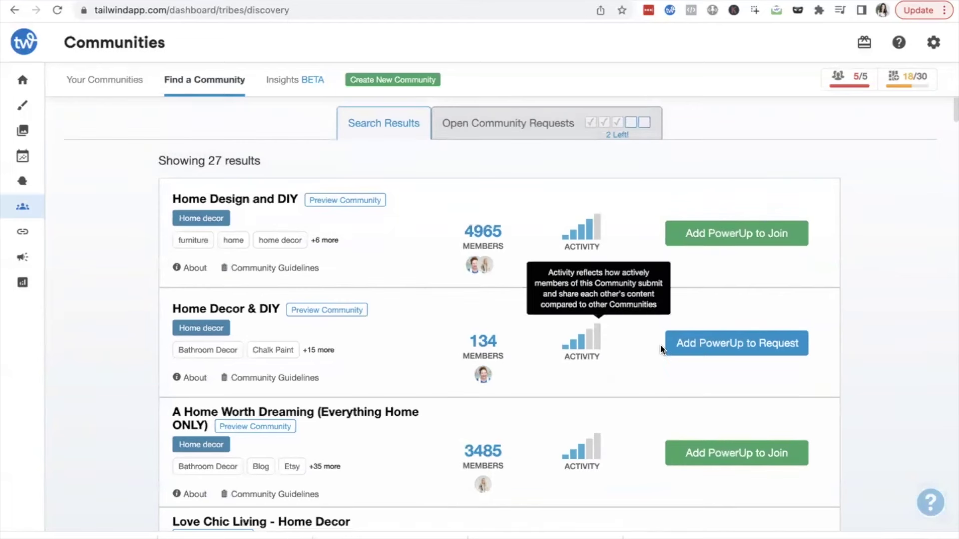
scroll(661, 345, down, 1)
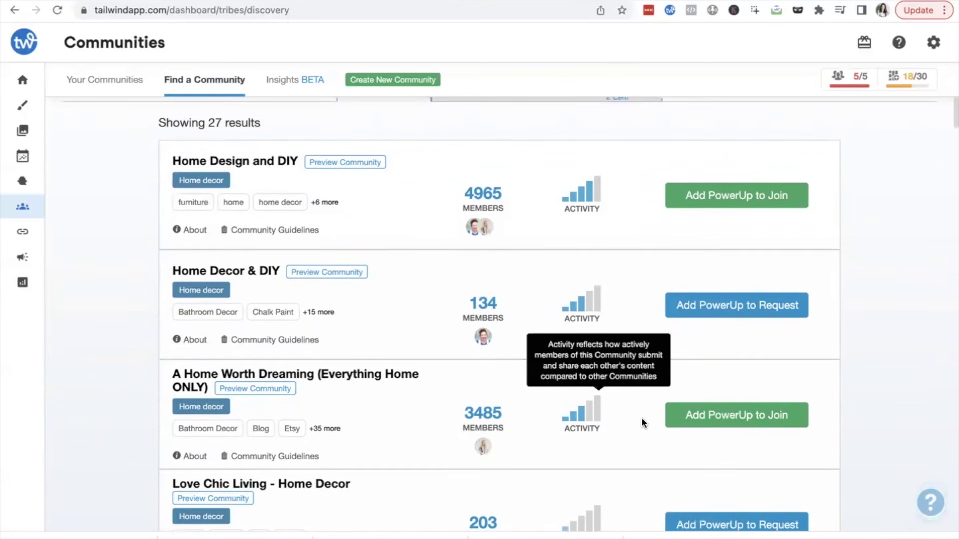
scroll(642, 418, up, 1)
scroll(746, 327, down, 1)
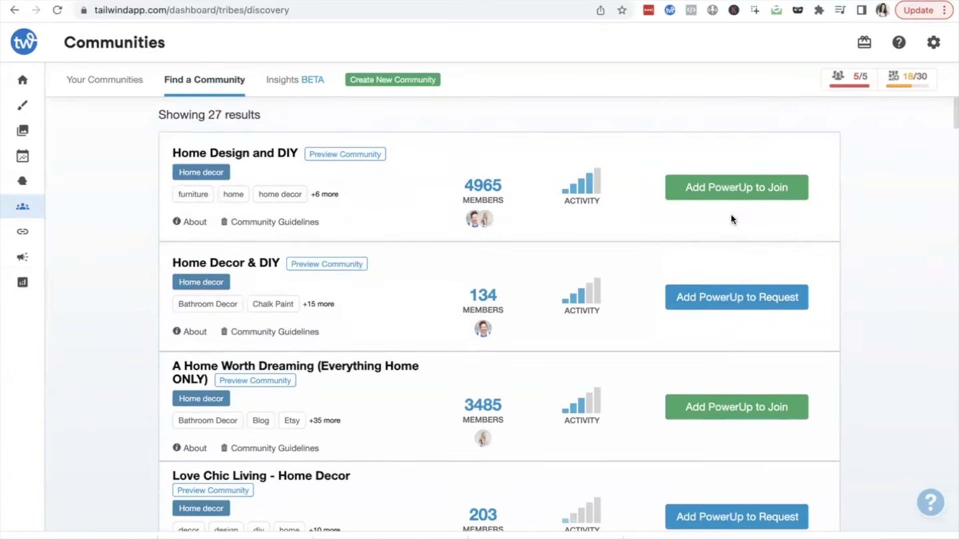
scroll(690, 394, down, 3)
scroll(689, 395, up, 10)
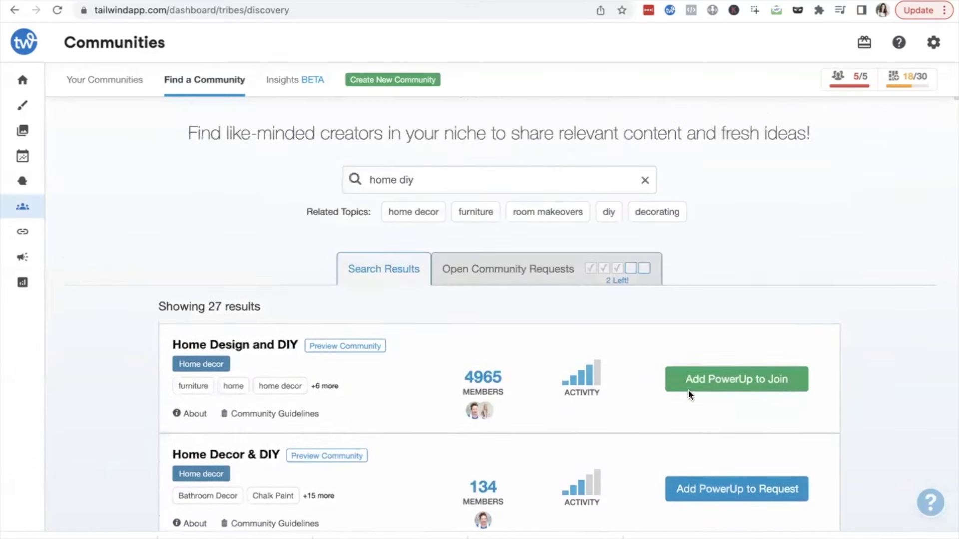
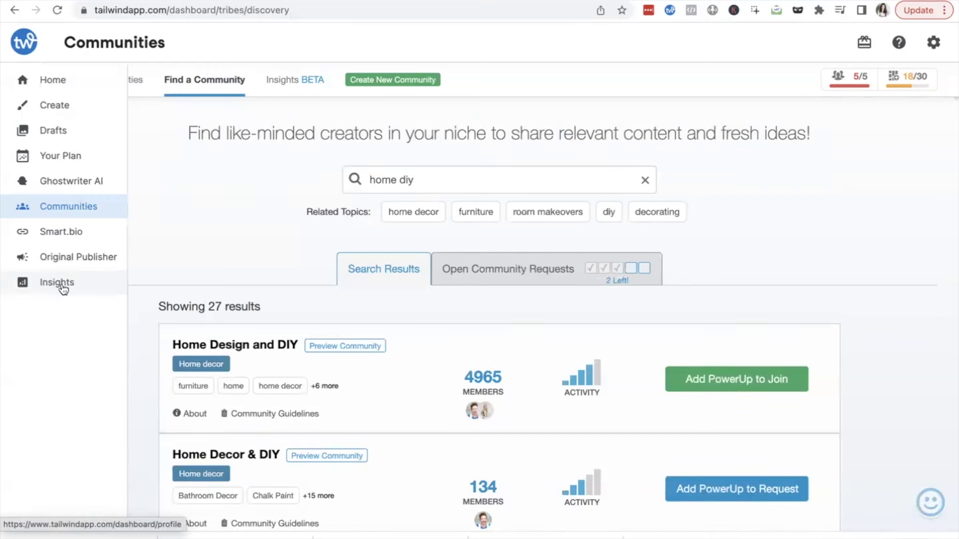
- Open Pinterest Insights, view the profile performance, and examine the recent trending boards and their recent pins in Board Insights
click(60, 284)
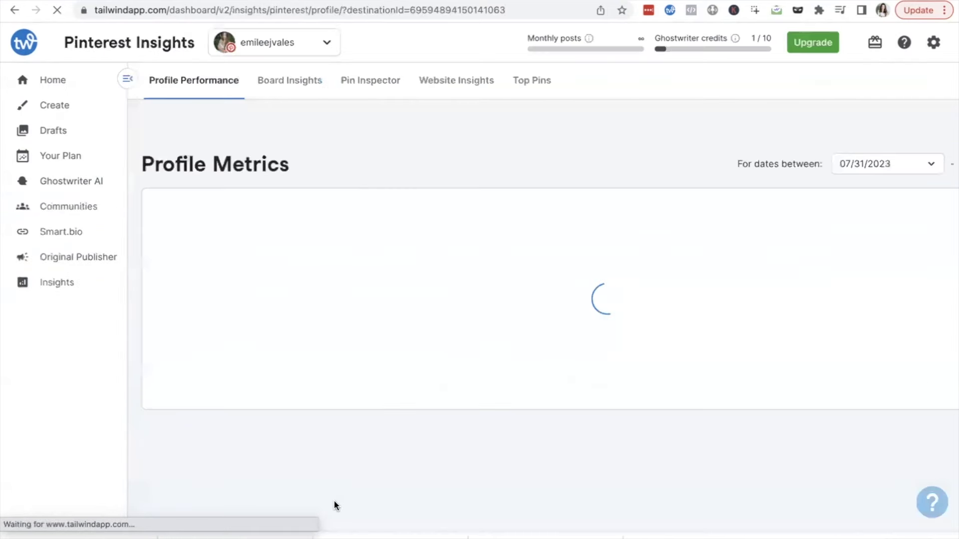
scroll(333, 504, down, 2)
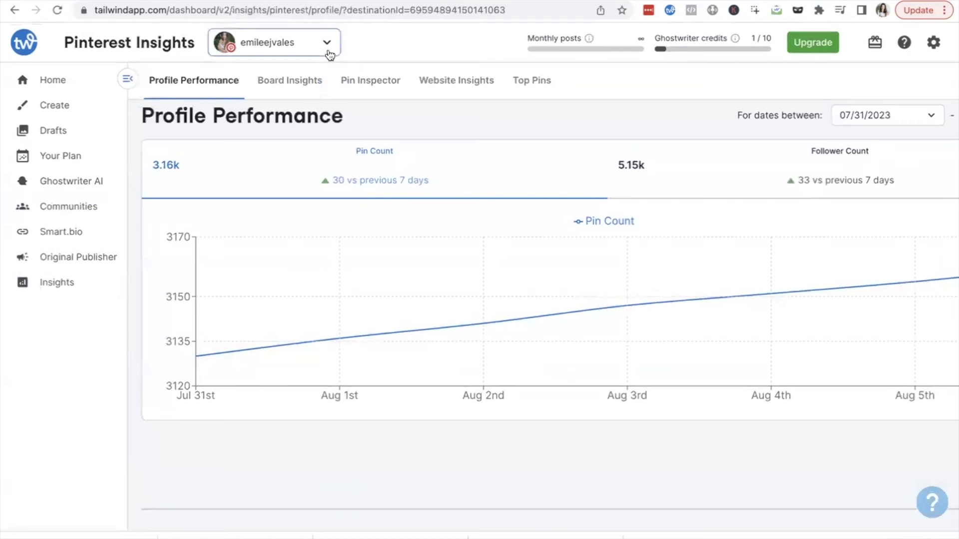
click(306, 82)
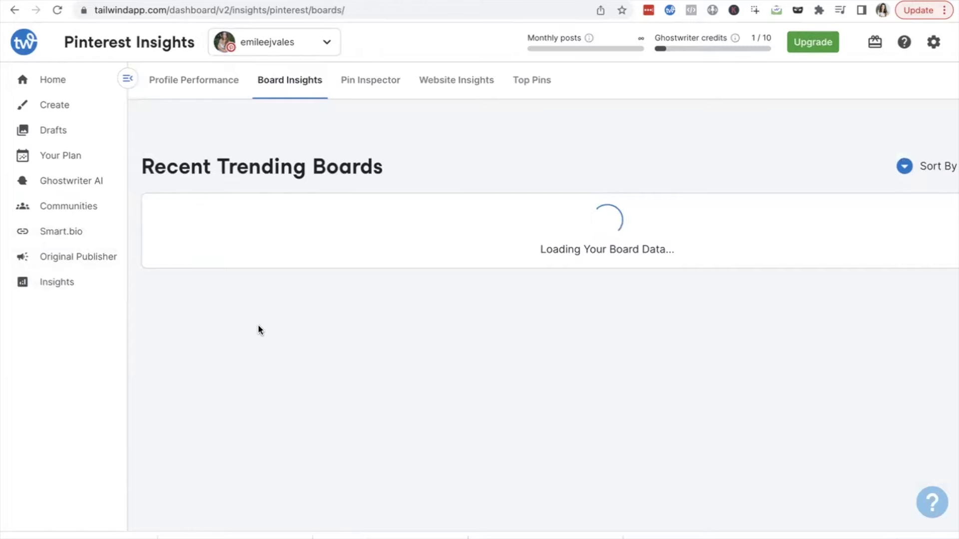
scroll(260, 331, down, 2)
scroll(257, 332, up, 2)
scroll(355, 177, down, 1)
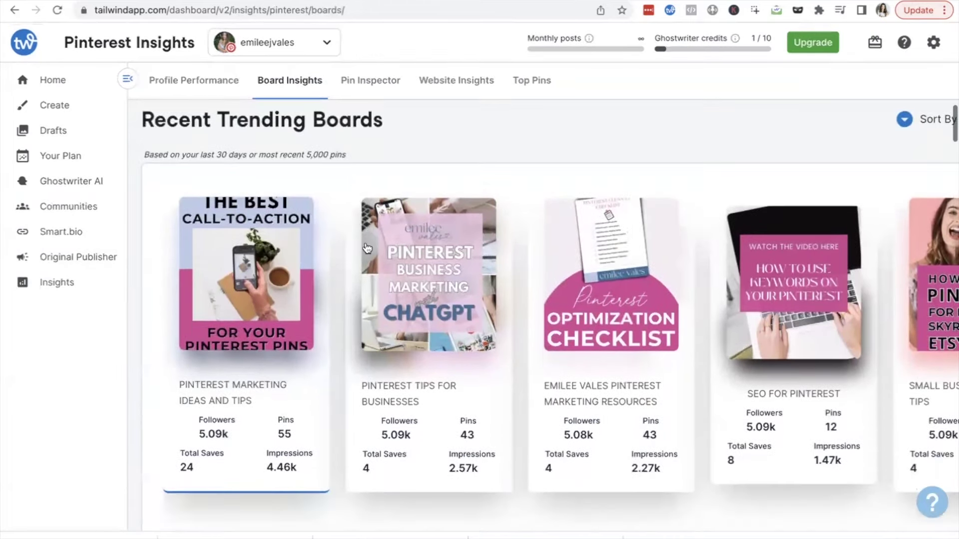
scroll(257, 311, down, 3)
scroll(402, 375, down, 1)
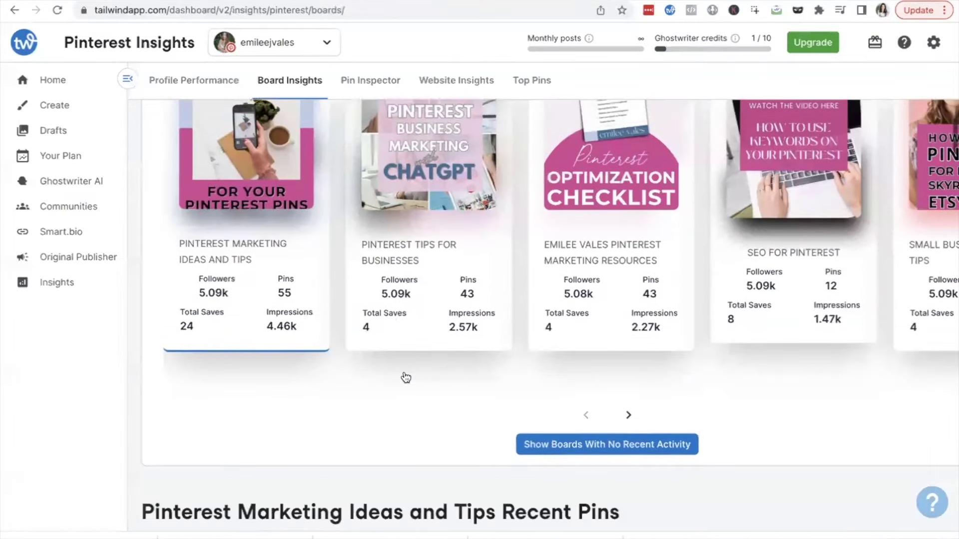
scroll(403, 376, up, 2)
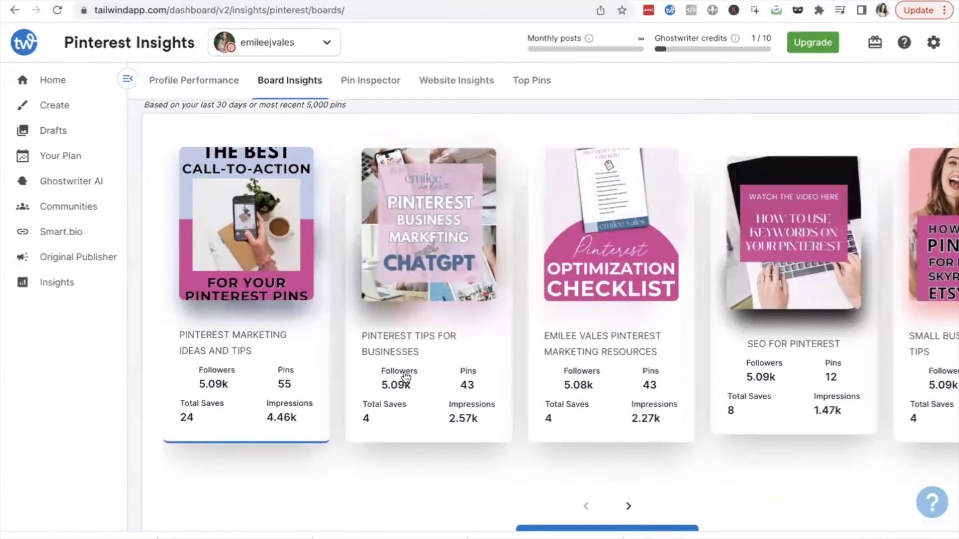
scroll(404, 377, down, 10)
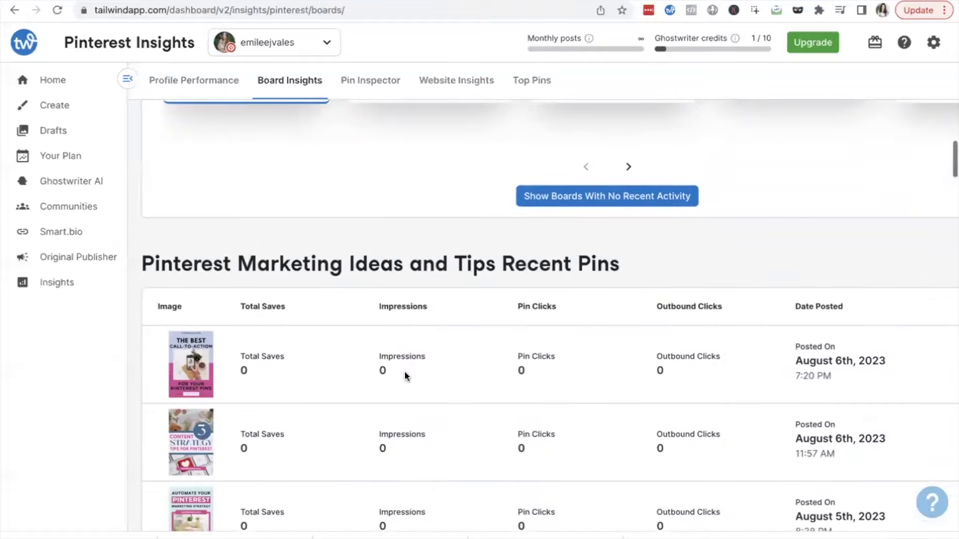
scroll(403, 371, up, 2)
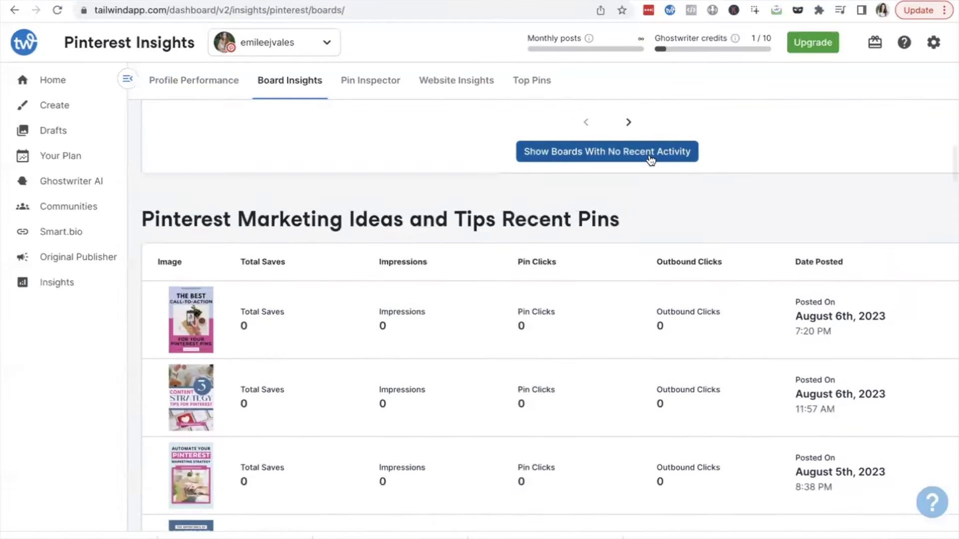
scroll(649, 155, up, 1)
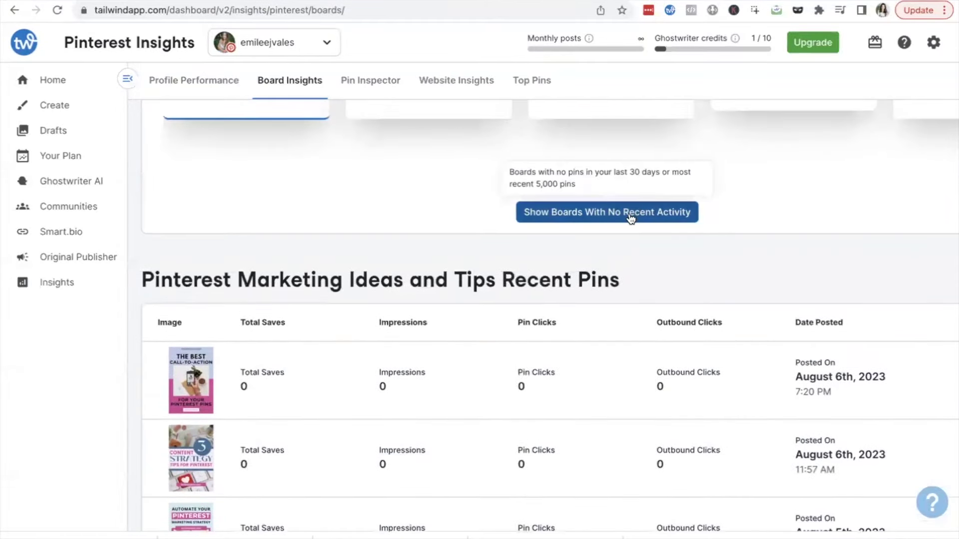
- Show the boards with no recent activity and look through the whole list
click(630, 216)
scroll(622, 244, up, 1)
scroll(622, 244, down, 2)
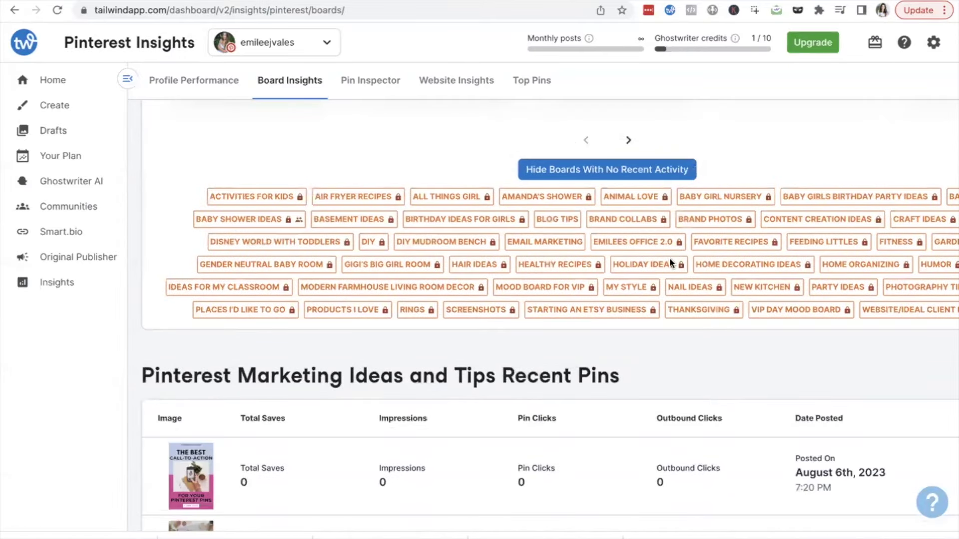
scroll(682, 297, right, 3)
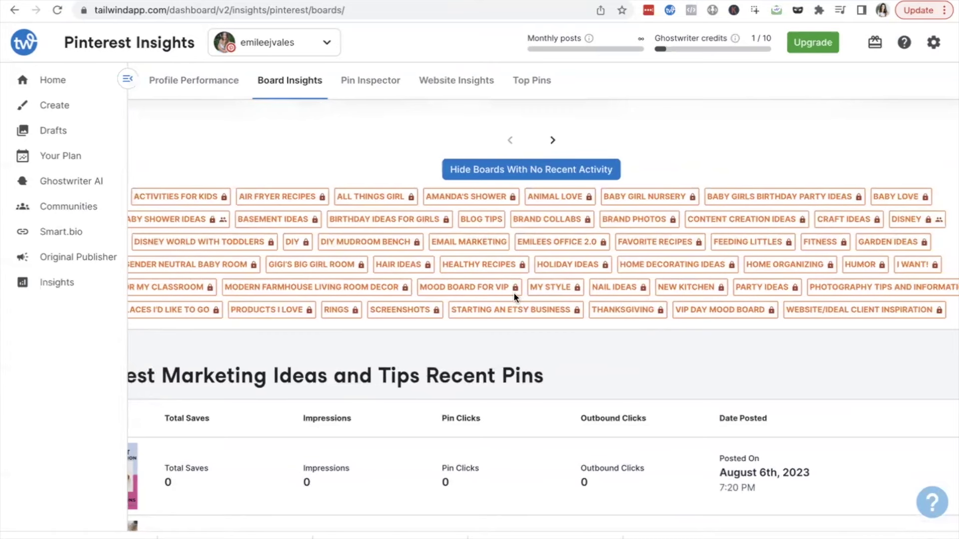
scroll(514, 295, down, 1)
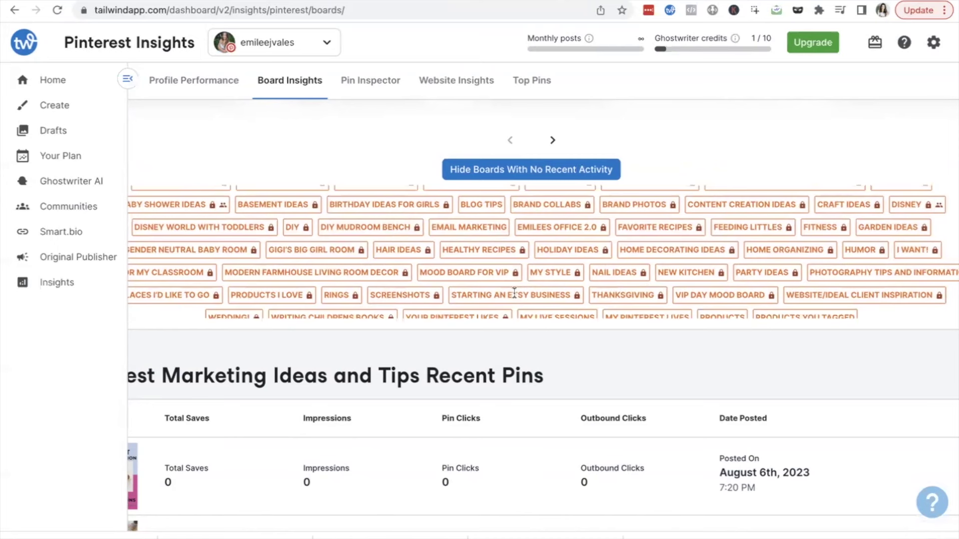
scroll(514, 294, down, 1)
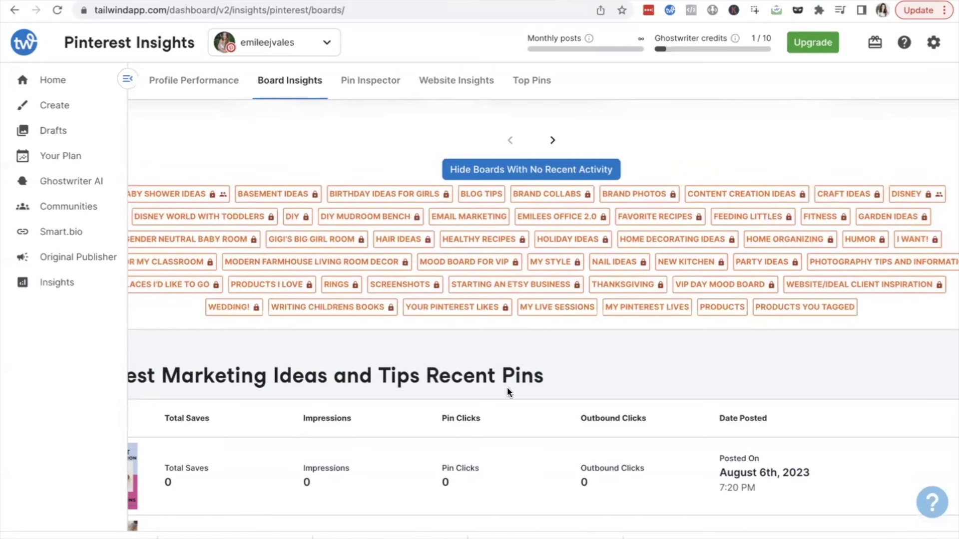
- Look over the Pinterest Marketing Ideas and Tips recent pins and return to the recent trending boards
scroll(507, 392, down, 7)
scroll(508, 392, left, 2)
scroll(508, 392, up, 6)
scroll(508, 389, up, 1)
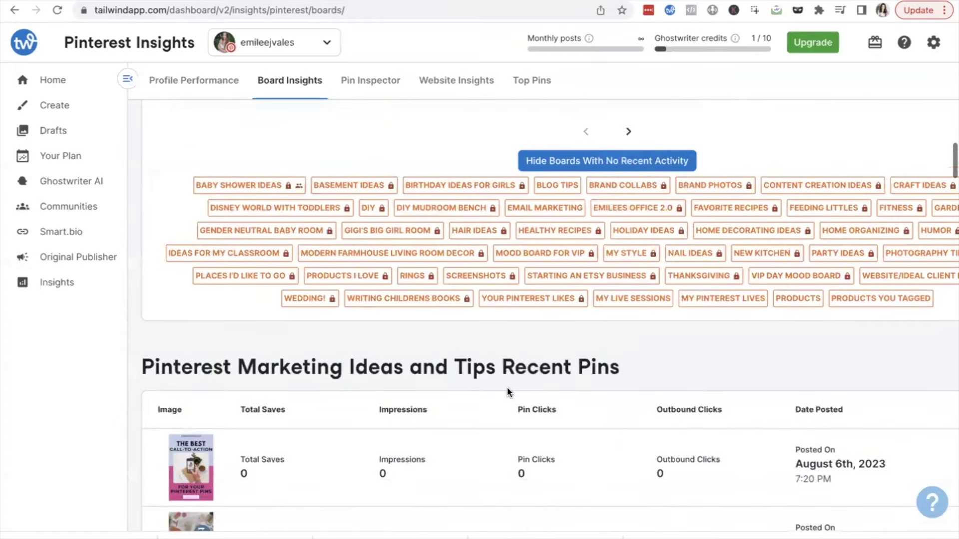
scroll(508, 392, up, 9)
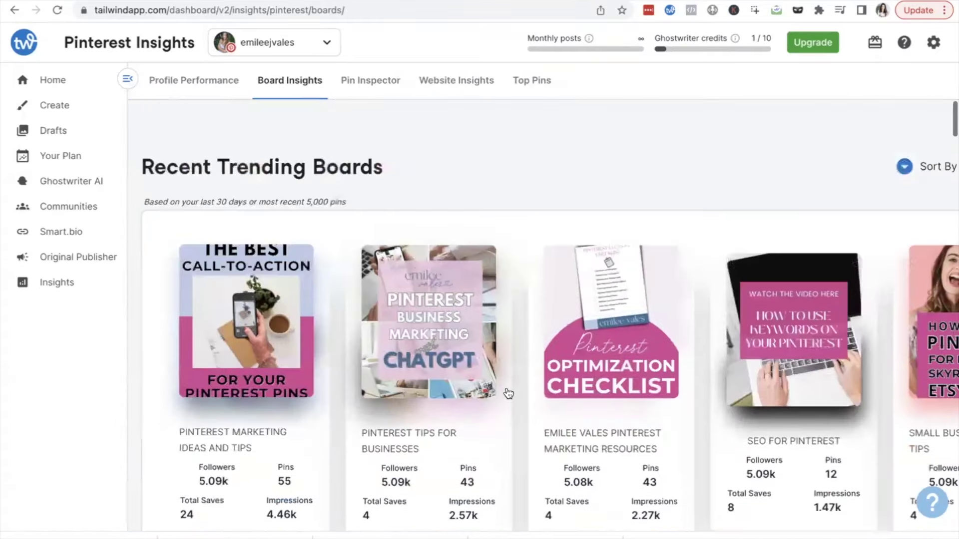
scroll(507, 392, down, 2)
scroll(508, 392, up, 2)
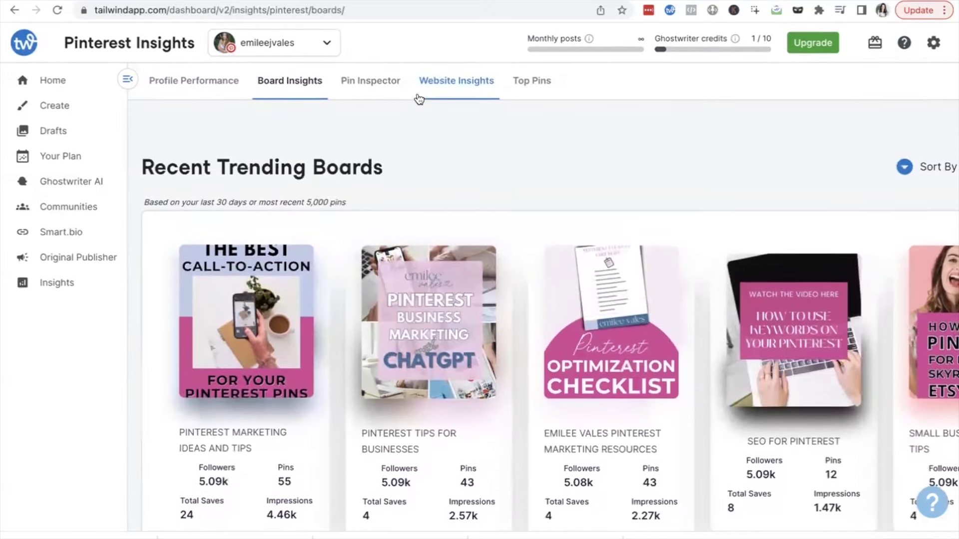
- Open the Pin Inspector and highlight the notice about recent Pin analytics missing because of Pinterest's security update
click(375, 85)
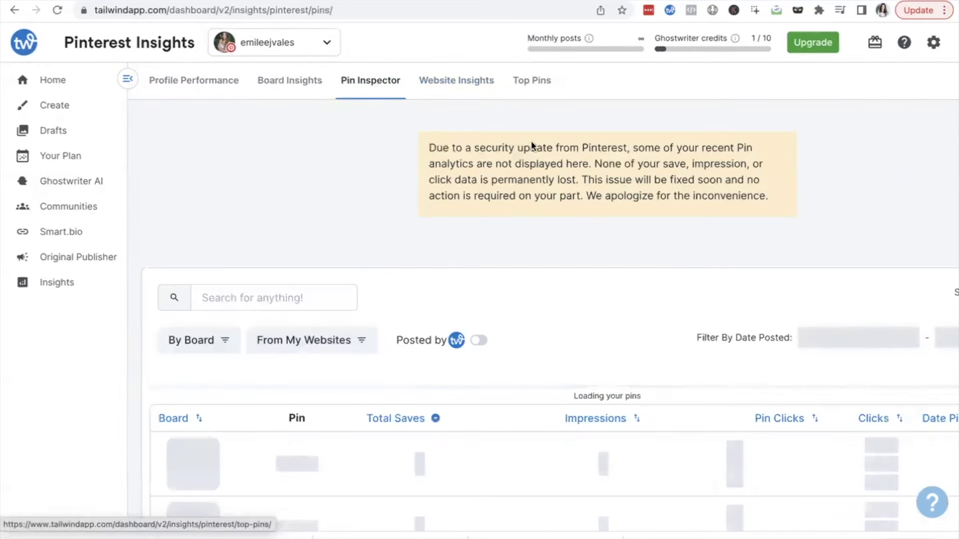
drag(769, 199, 422, 141)
scroll(439, 307, down, 10)
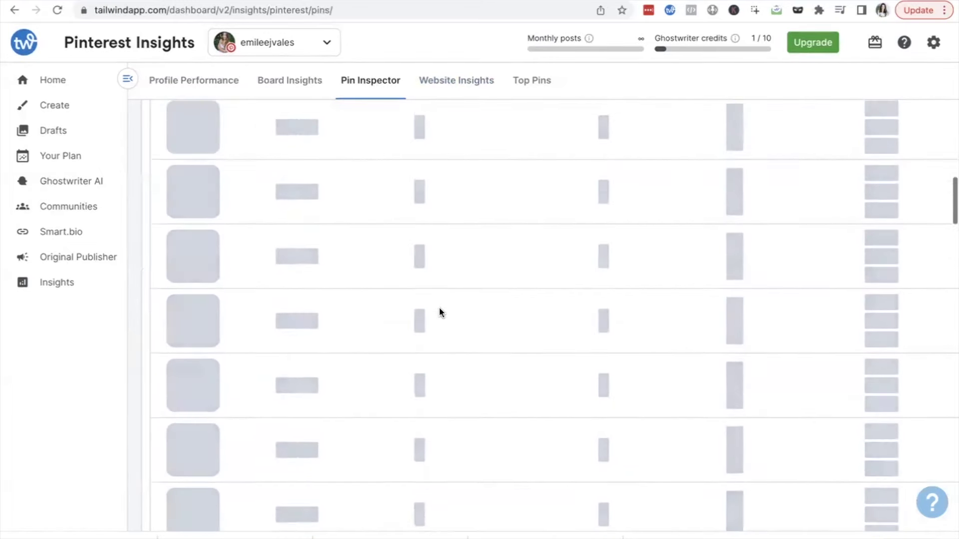
scroll(439, 307, up, 10)
scroll(440, 307, down, 1)
scroll(439, 307, down, 1)
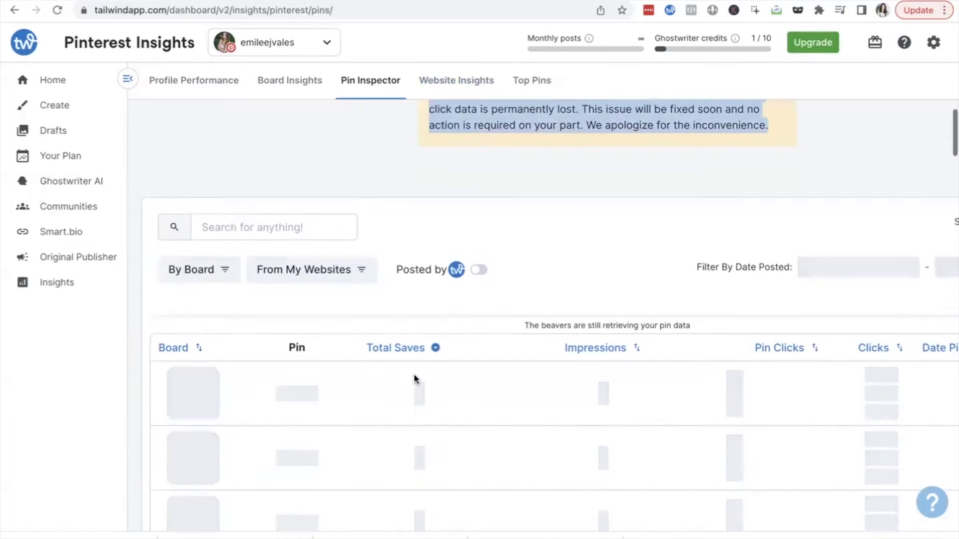
- Examine the Pin Inspector's filters and its table columns from Board through to Actions
scroll(339, 349, down, 2)
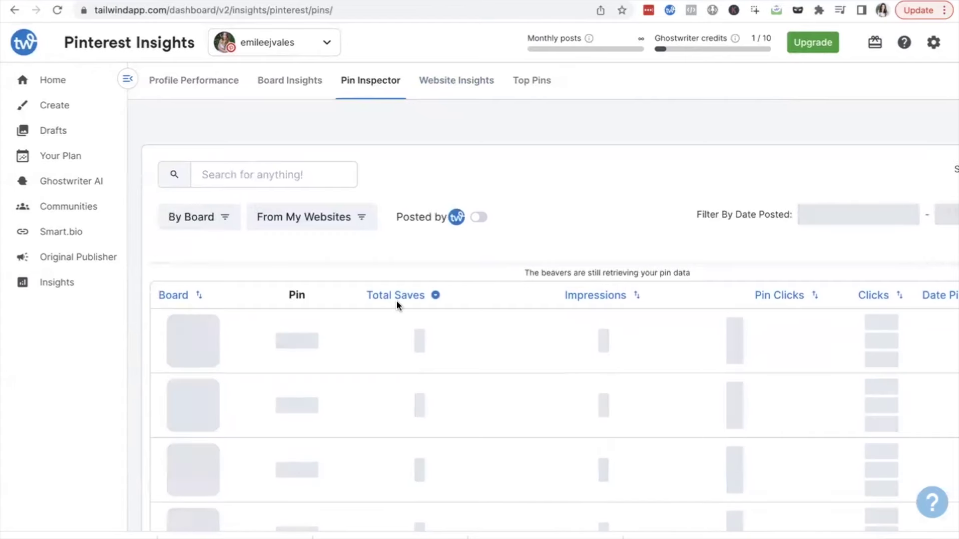
scroll(604, 310, right, 1)
scroll(603, 310, right, 5)
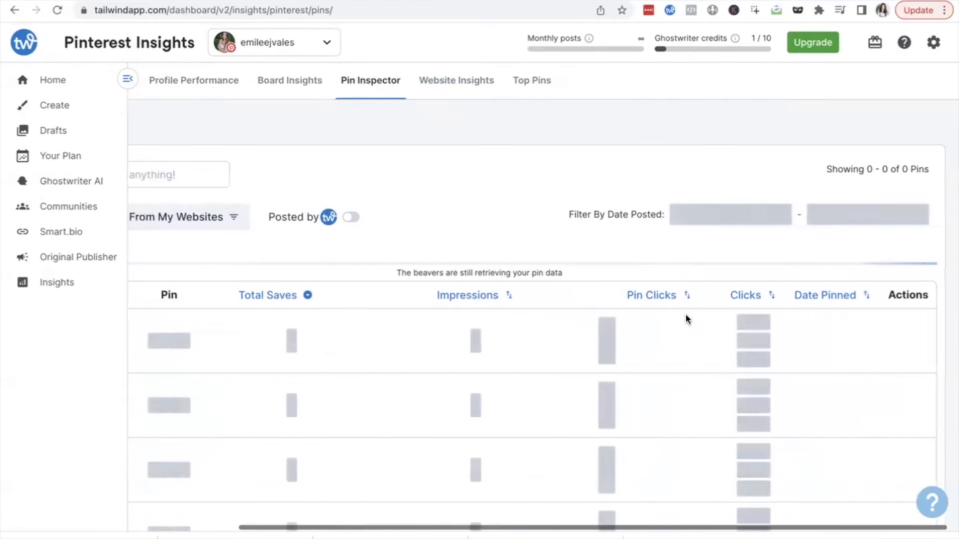
scroll(805, 327, left, 6)
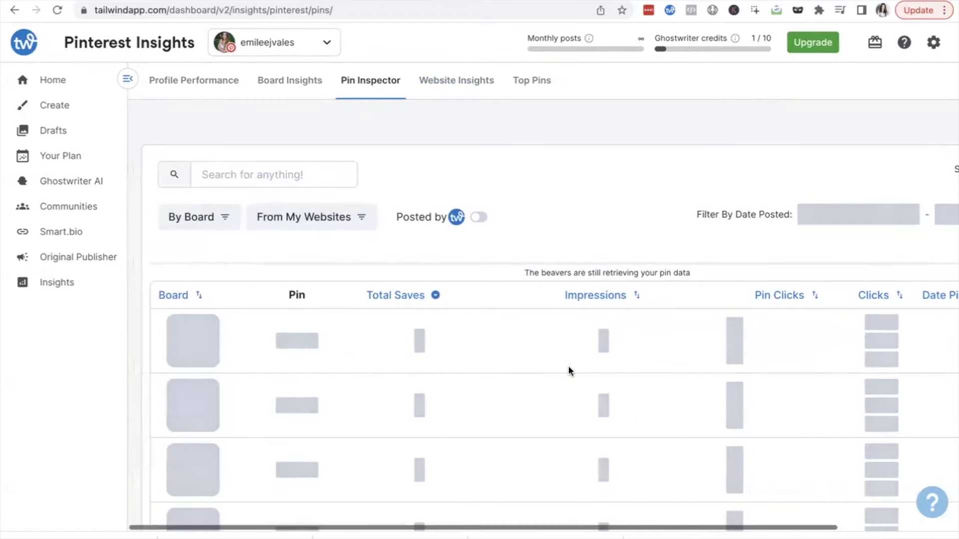
scroll(569, 370, up, 3)
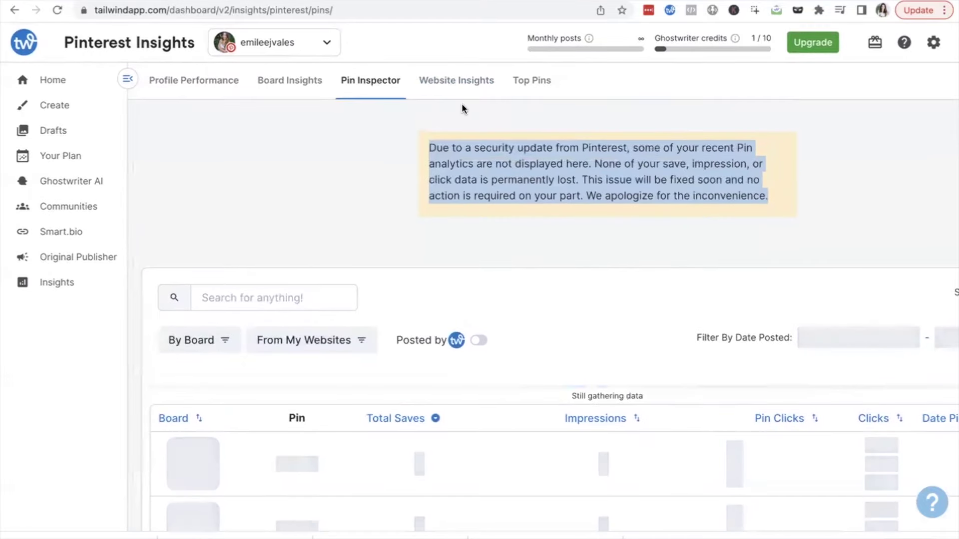
- Review each pin's saves, impressions, clicks and posting date in the Pin Inspector, along with the rescheduling and community actions
scroll(440, 330, down, 5)
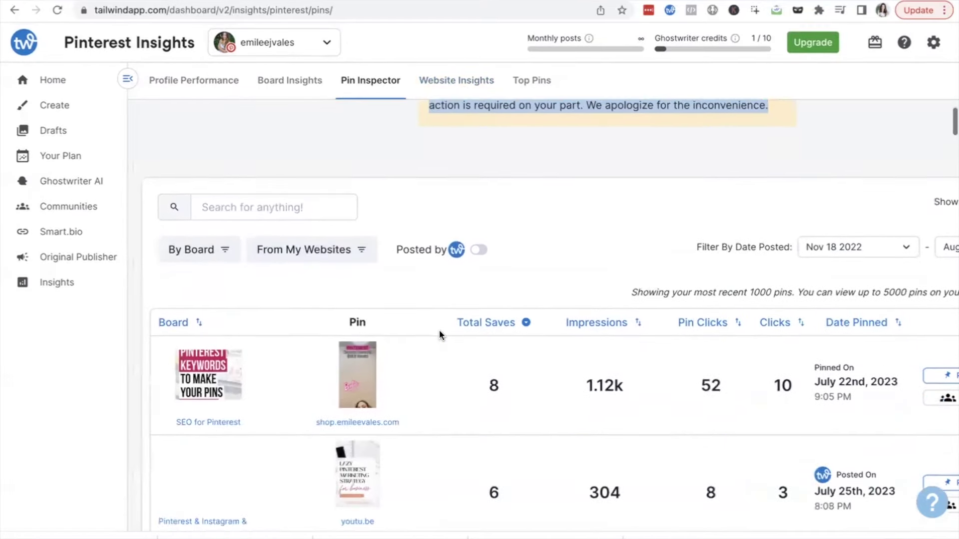
scroll(439, 330, up, 1)
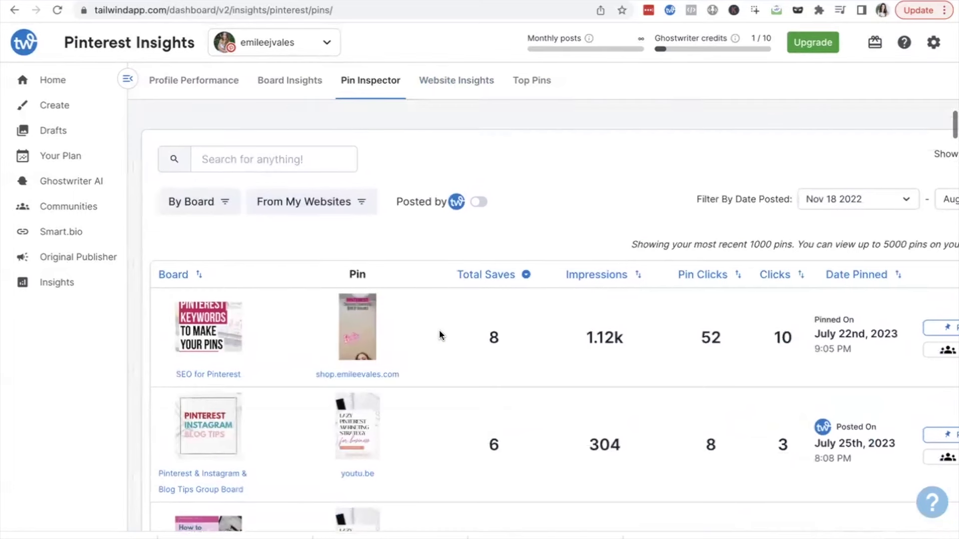
scroll(439, 332, down, 1)
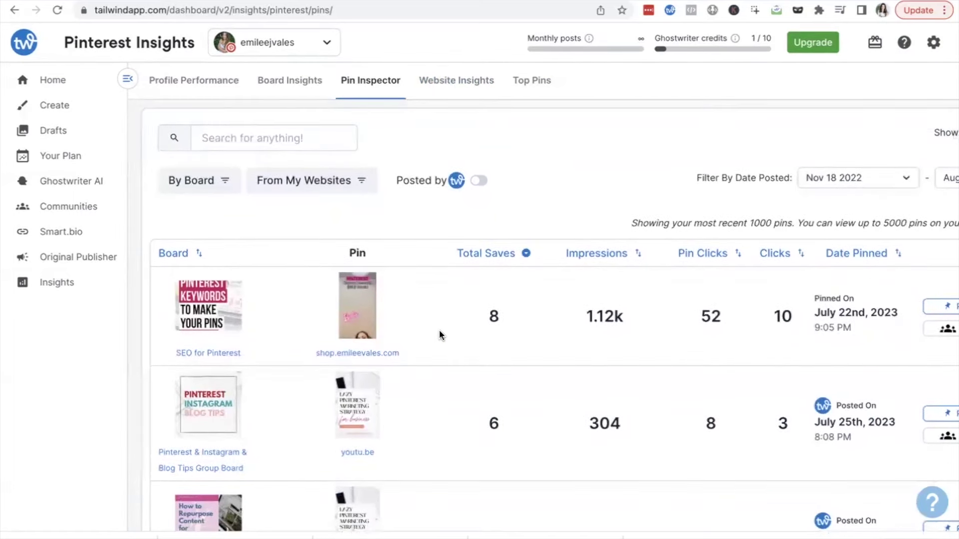
scroll(439, 329, up, 1)
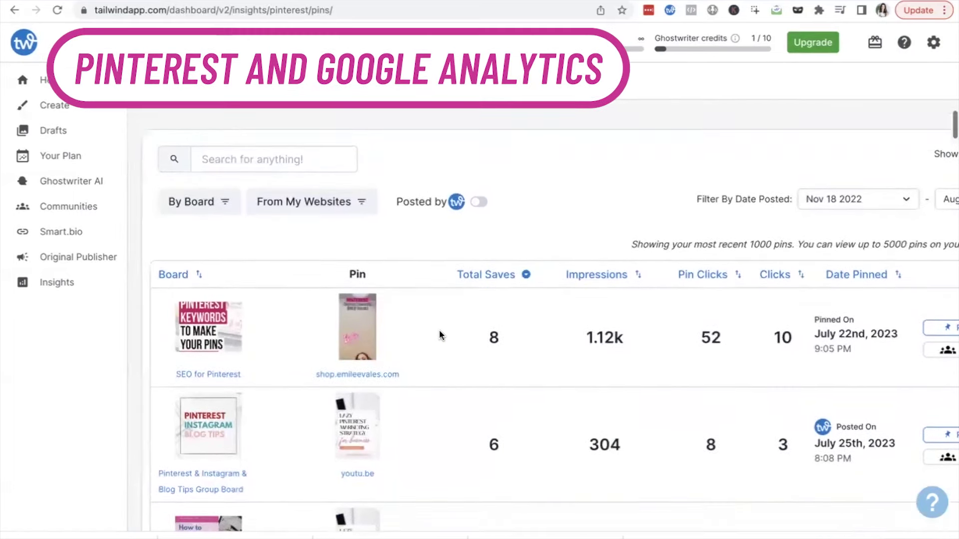
scroll(506, 334, down, 2)
scroll(506, 334, right, 1)
scroll(506, 335, down, 2)
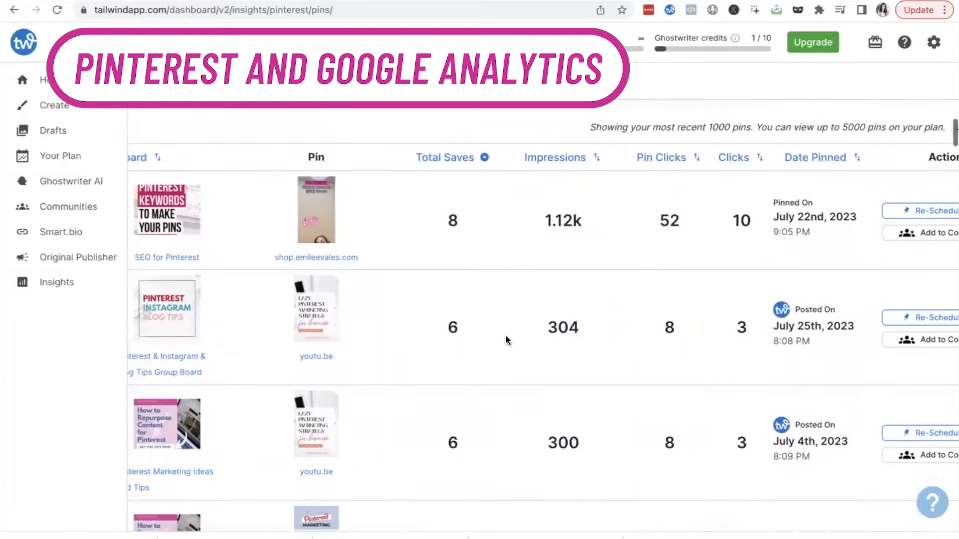
scroll(506, 336, down, 1)
scroll(506, 336, left, 1)
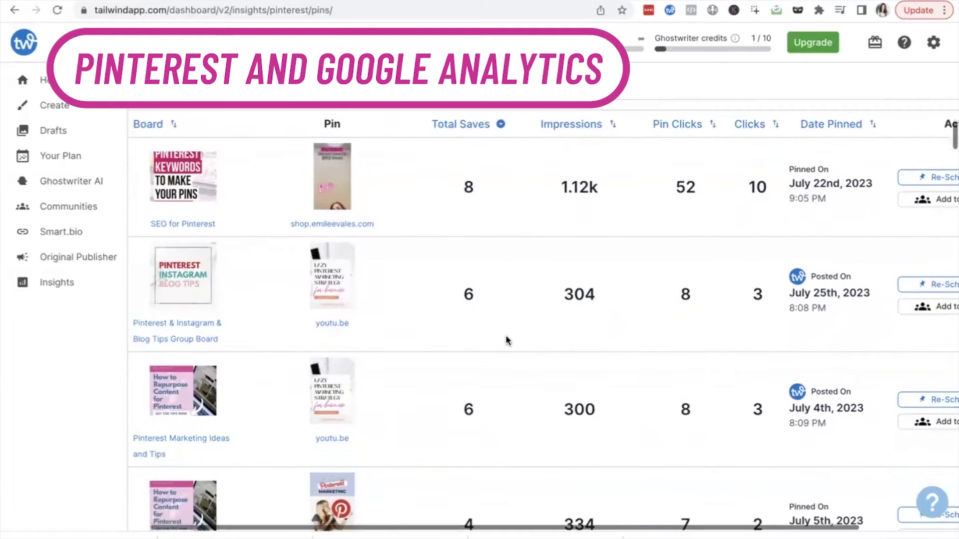
scroll(506, 339, up, 1)
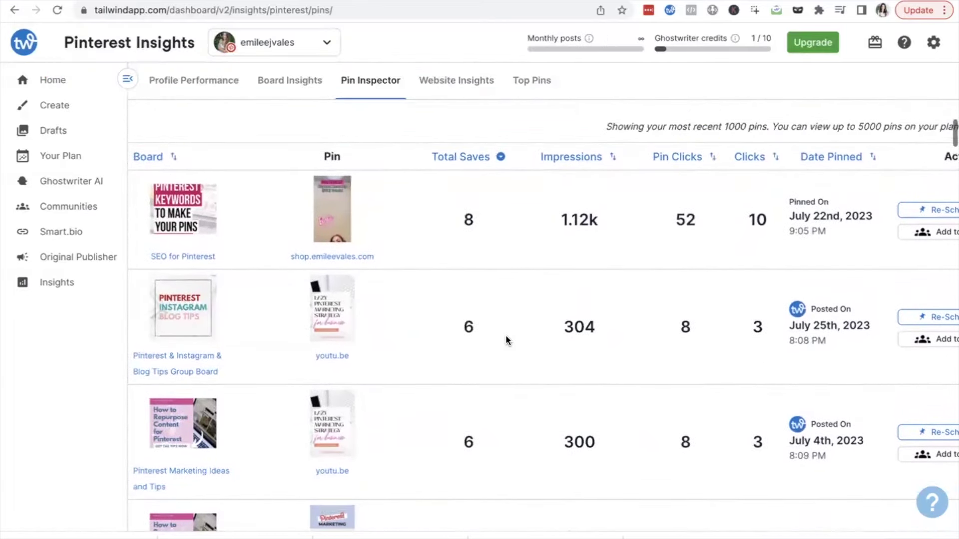
- Browse the most recent pins in the Pin Inspector, comparing their boards, saves, impressions, clicks and posting dates
scroll(506, 337, right, 1)
scroll(506, 337, down, 2)
scroll(506, 337, down, 3)
scroll(506, 337, up, 6)
scroll(506, 337, left, 1)
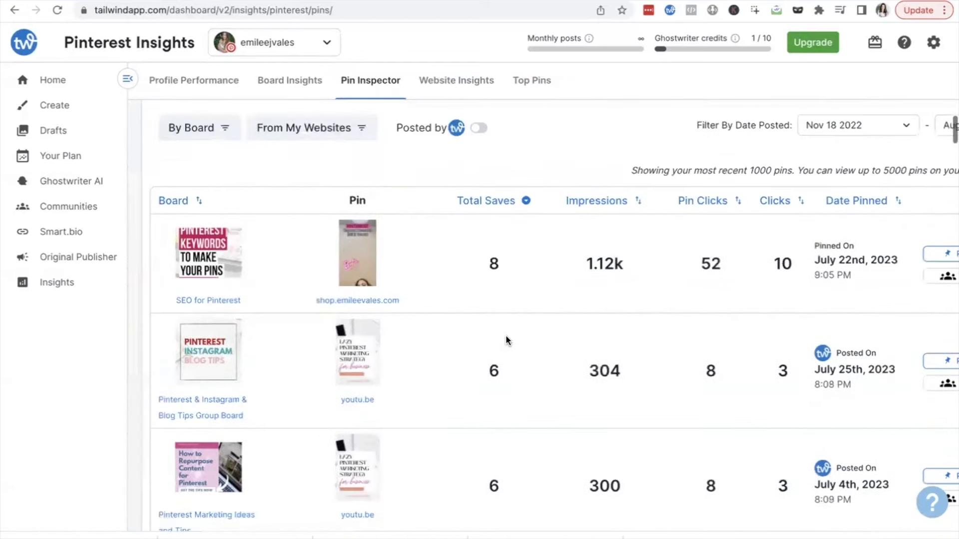
scroll(240, 278, down, 8)
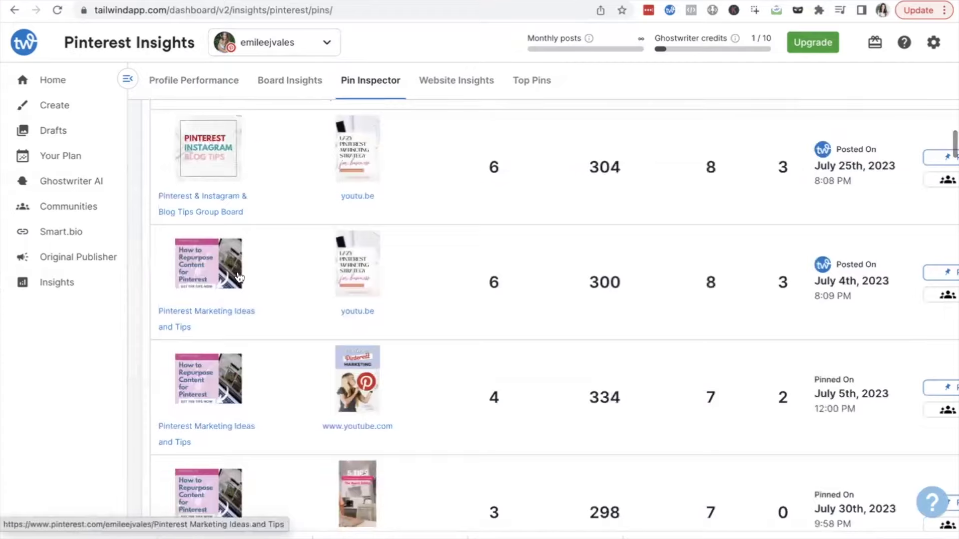
scroll(397, 329, down, 2)
scroll(397, 329, up, 10)
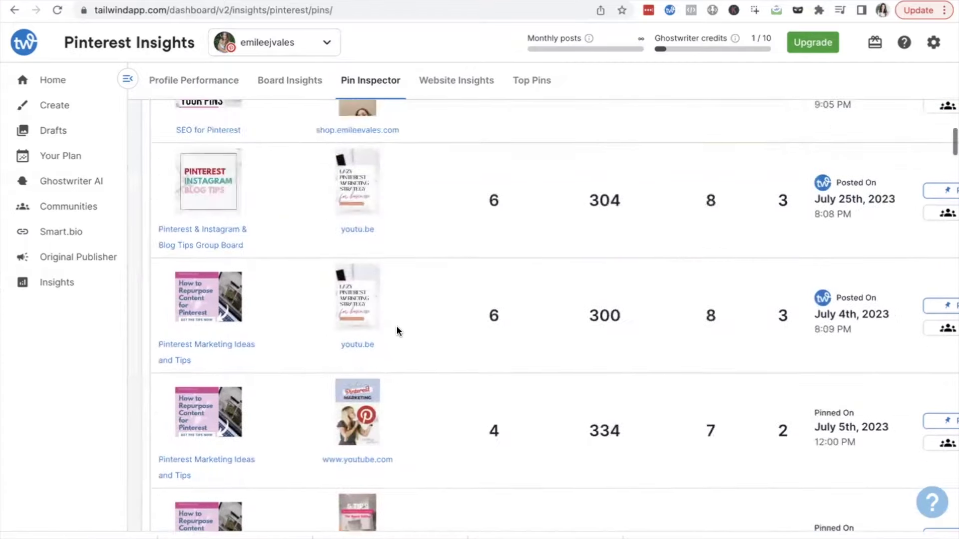
- Open Website Insights and examine the metric columns for pins from the website, from Impressions through to the posting date
click(439, 81)
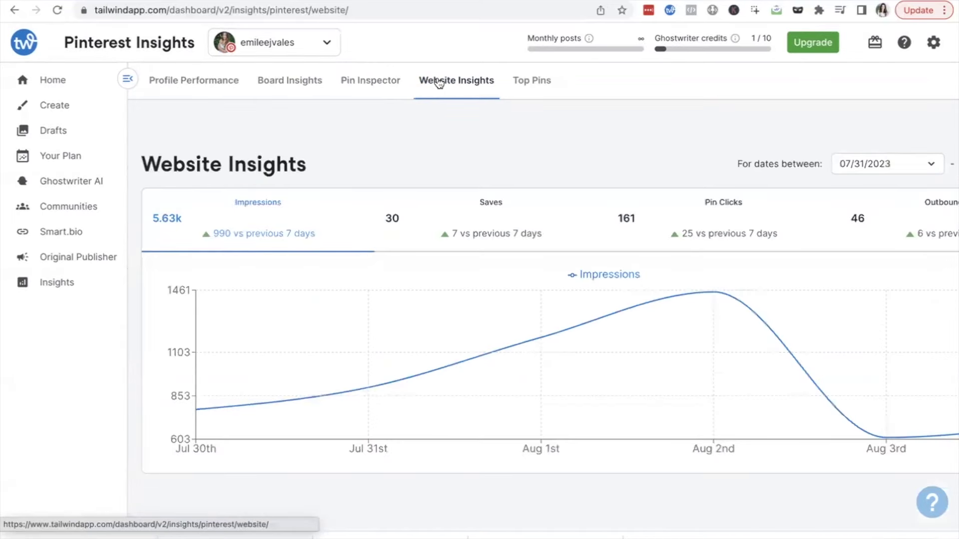
scroll(591, 163, down, 9)
scroll(591, 164, up, 1)
scroll(592, 164, down, 2)
scroll(591, 164, up, 1)
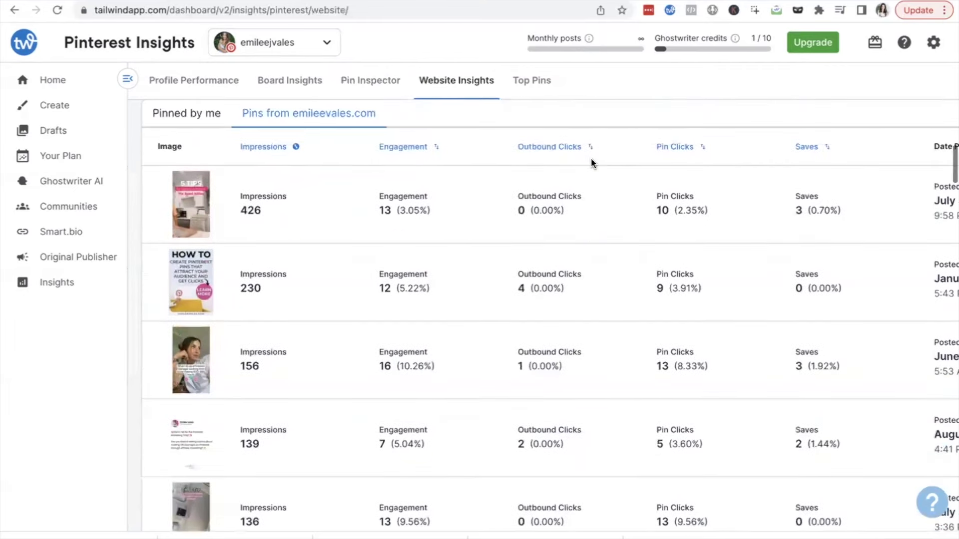
scroll(568, 294, up, 1)
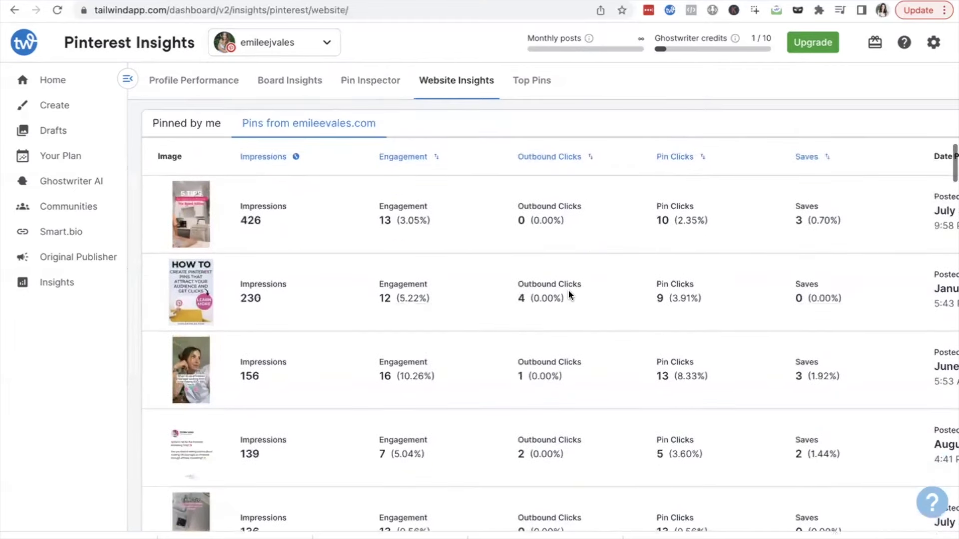
scroll(568, 294, right, 3)
scroll(568, 295, left, 3)
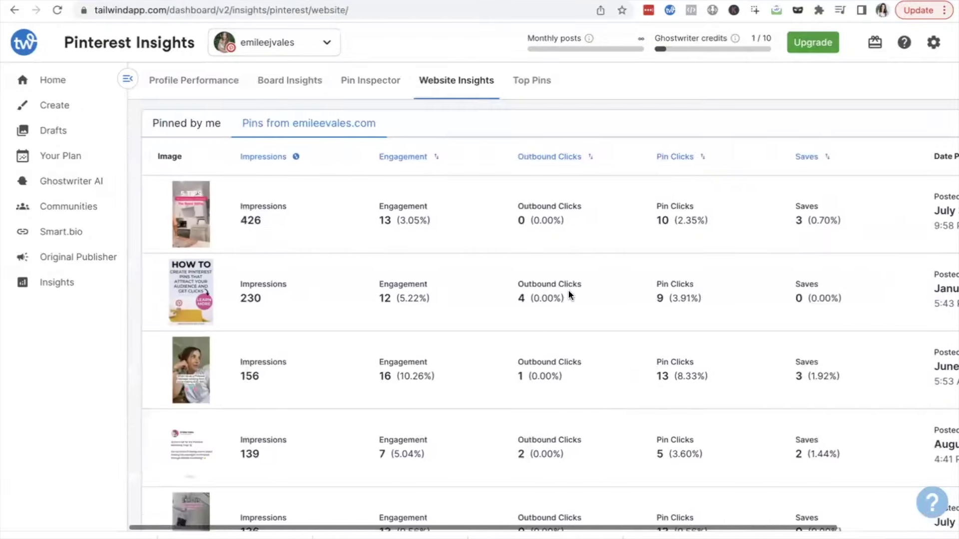
- Review individual pins' performance in Website Insights and return to the impressions chart and overall metrics
scroll(568, 294, up, 1)
scroll(568, 294, up, 2)
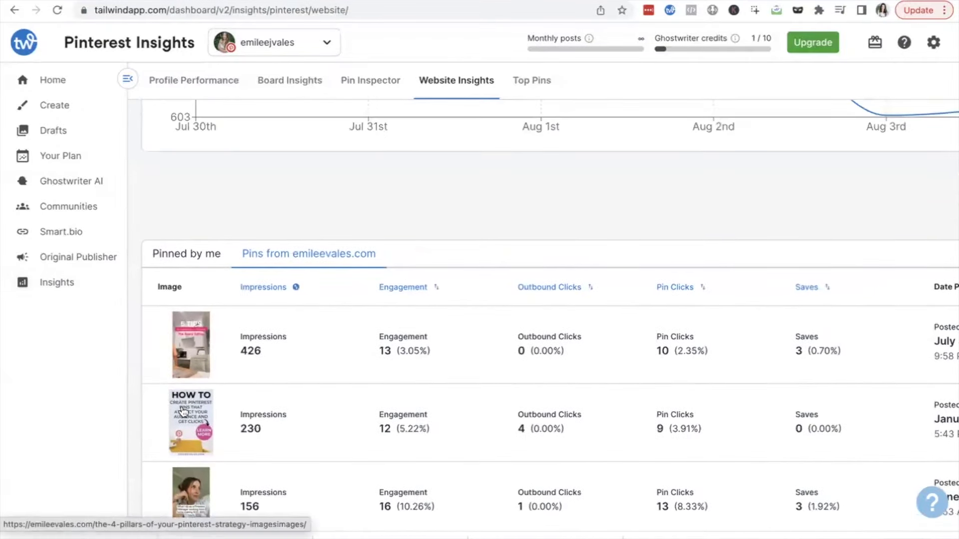
scroll(183, 412, down, 2)
scroll(183, 412, down, 2)
scroll(183, 412, up, 3)
scroll(183, 412, up, 5)
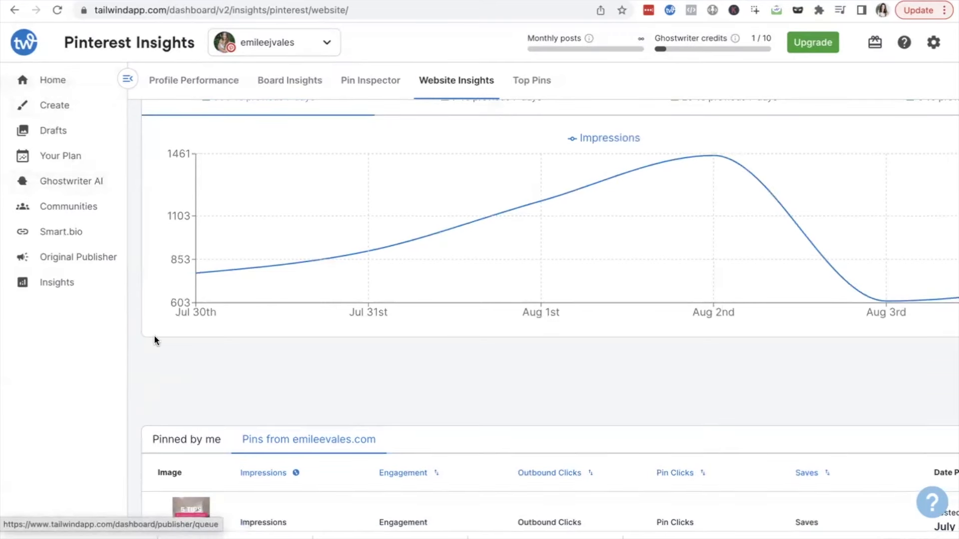
scroll(154, 340, up, 3)
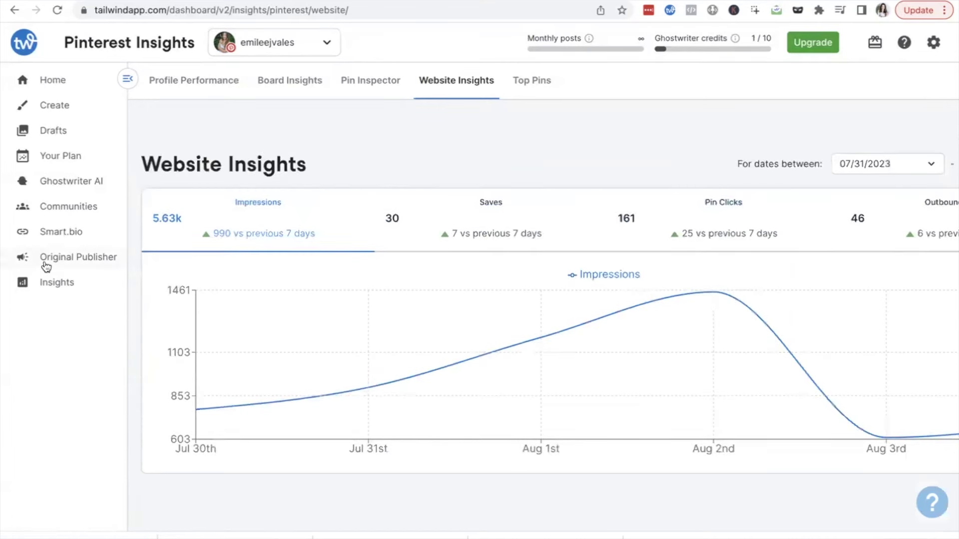
- Revisit the Home dashboard and look through Ghostwriter AI's featured tools and its full list of use cases
click(60, 86)
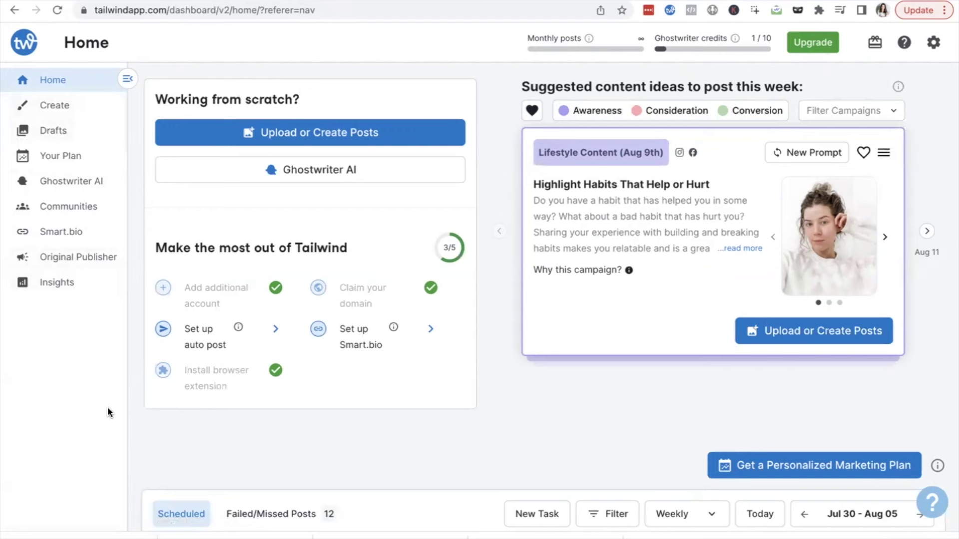
click(100, 194)
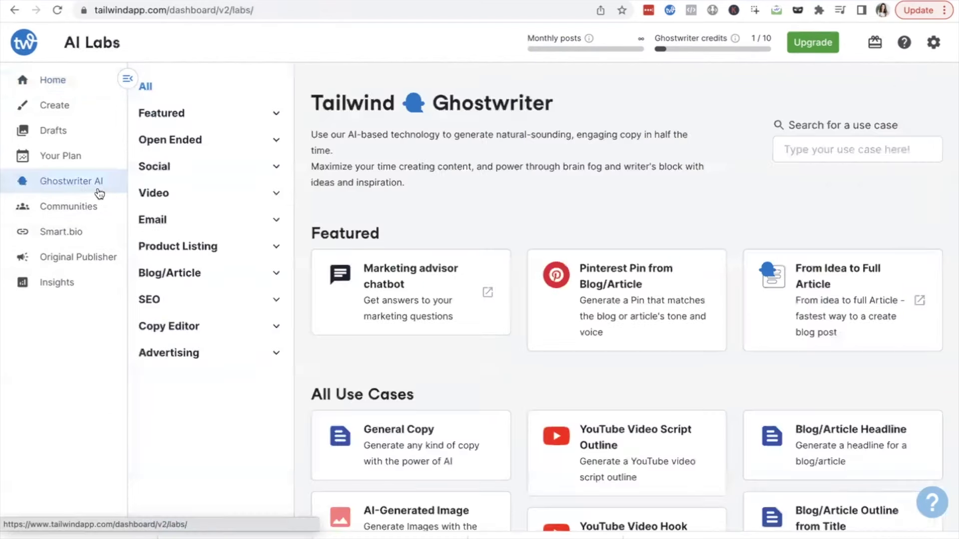
scroll(393, 339, down, 5)
scroll(394, 343, down, 5)
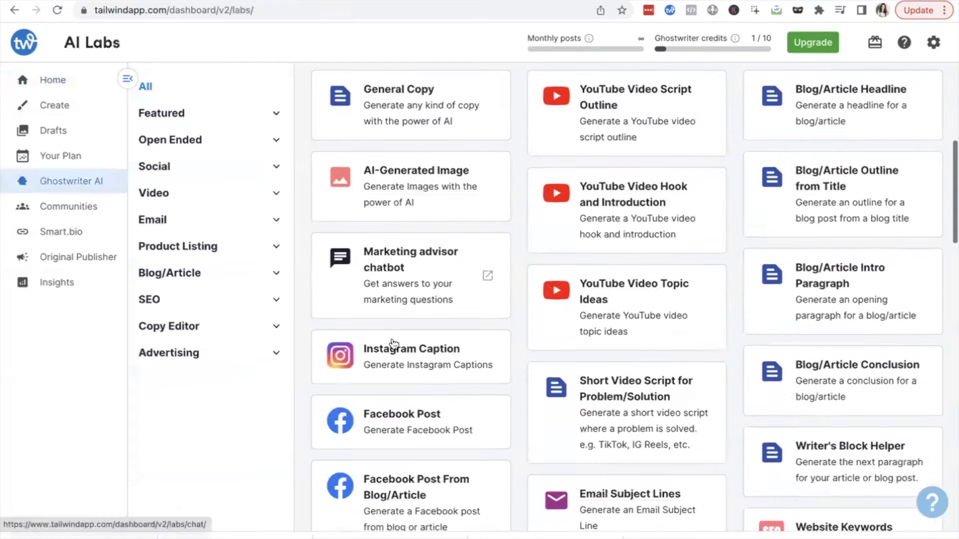
scroll(394, 345, down, 5)
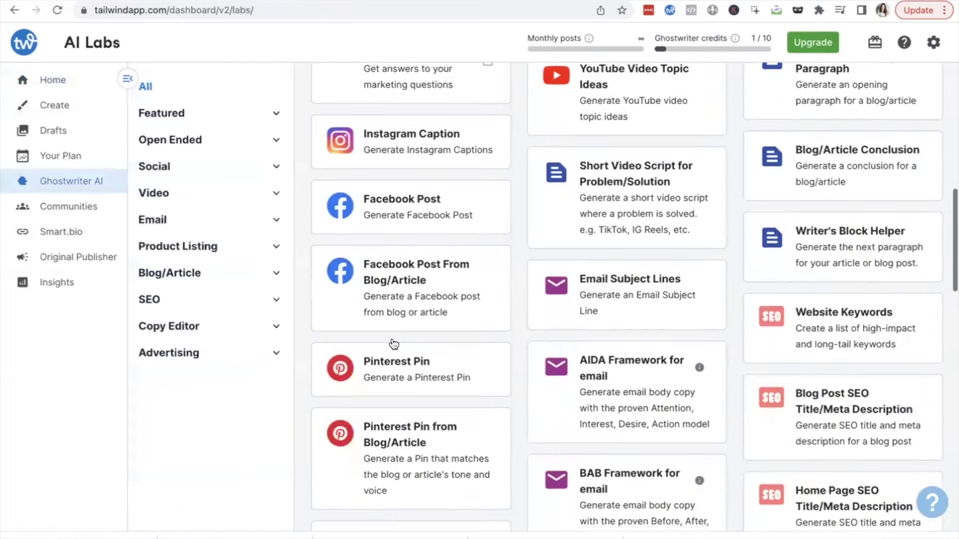
scroll(394, 344, up, 15)
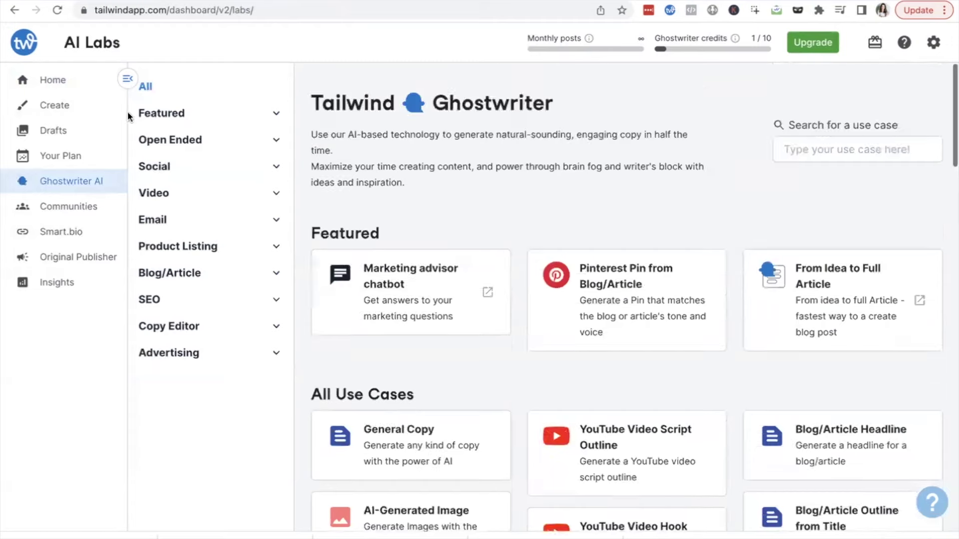
- Open the saved drafts, view the options for uploading media or creating new designs, and dismiss them
click(59, 132)
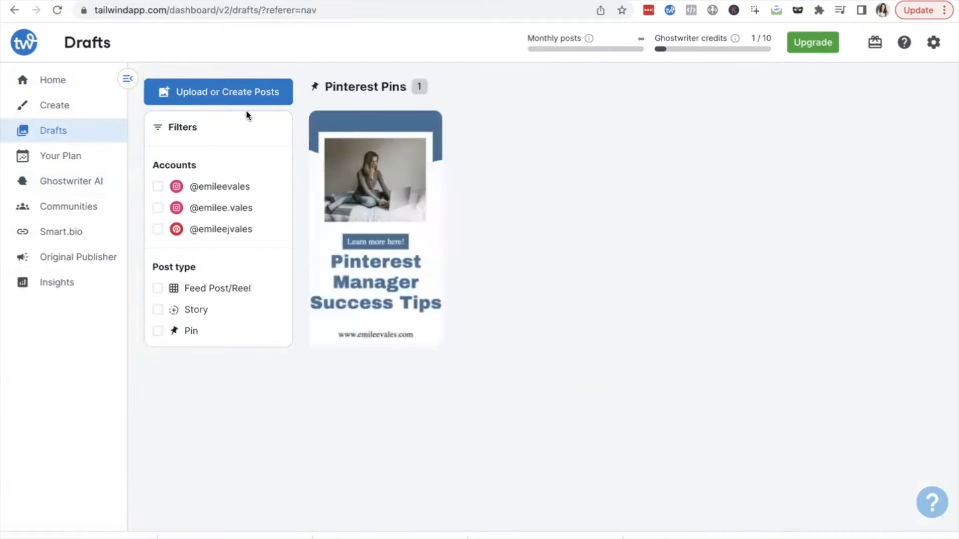
click(245, 96)
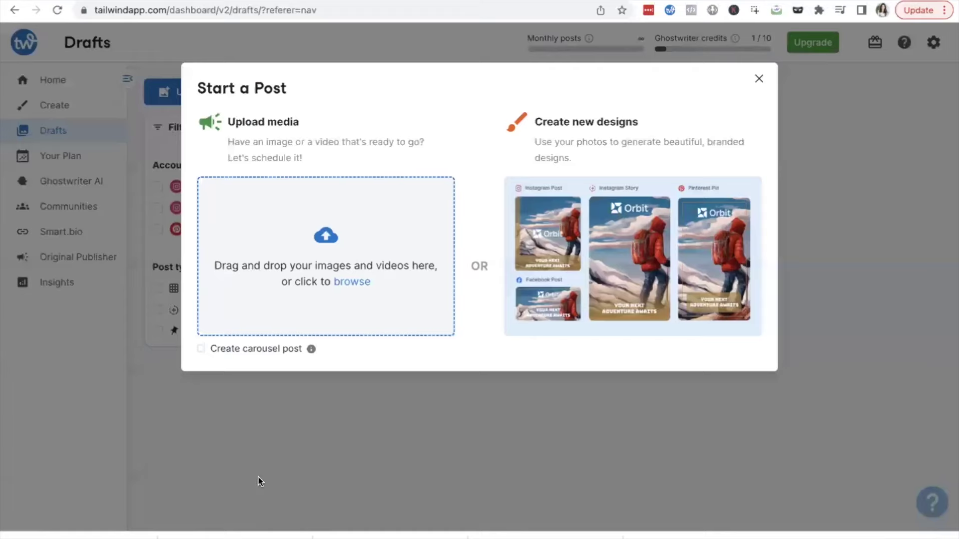
click(258, 481)
- Open the Pinterest Manager Success Tips draft, review its pin details and schedule, and return to the Home dashboard
click(379, 278)
scroll(501, 386, down, 10)
scroll(502, 385, up, 10)
scroll(455, 429, down, 1)
scroll(464, 356, down, 15)
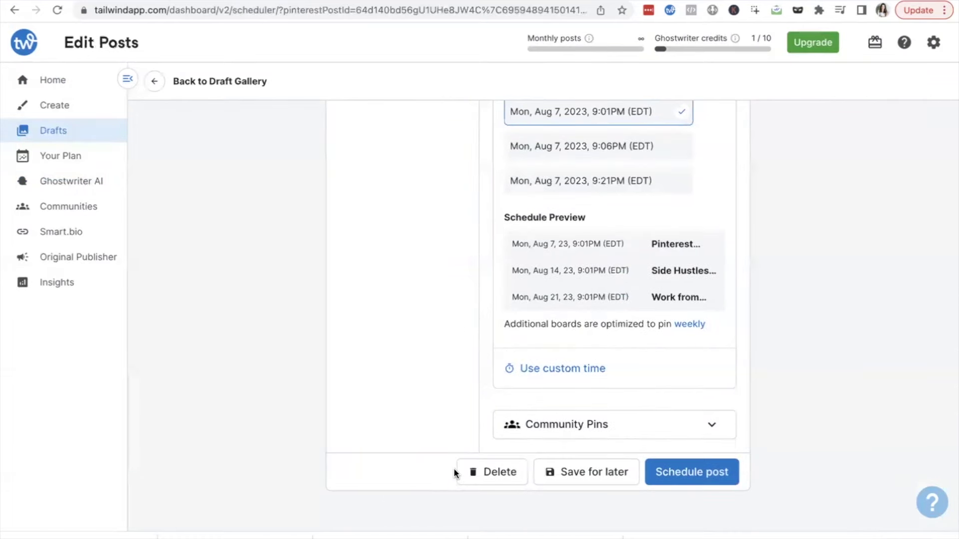
scroll(439, 315, up, 15)
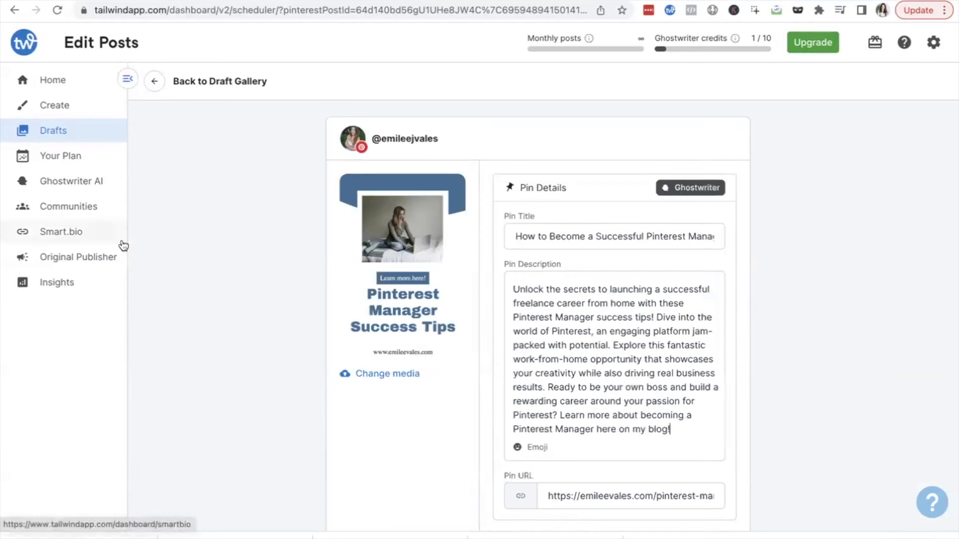
click(56, 84)
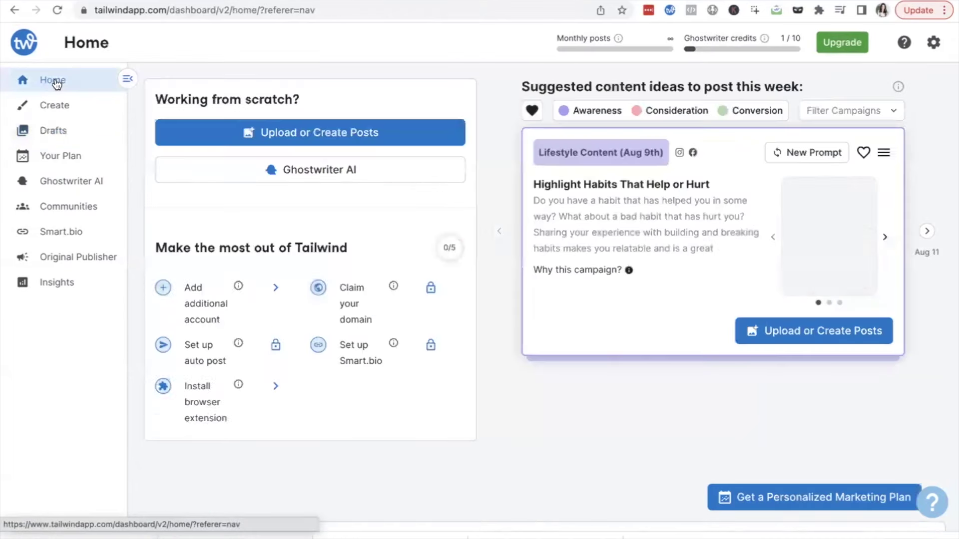